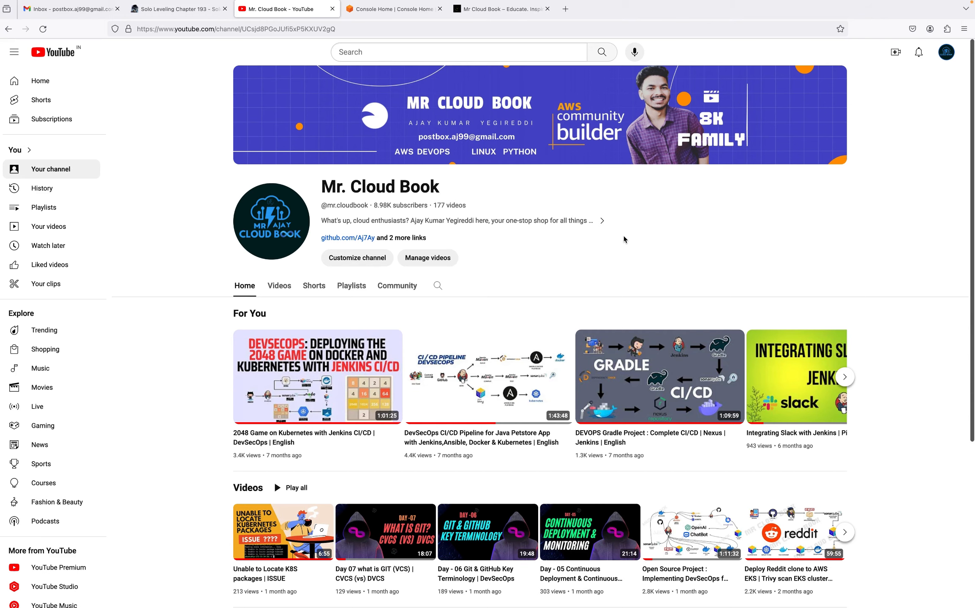
Open the blog post 'Configuring a Static Website With S3 And CloudFront' and read its first instructions
click(490, 12)
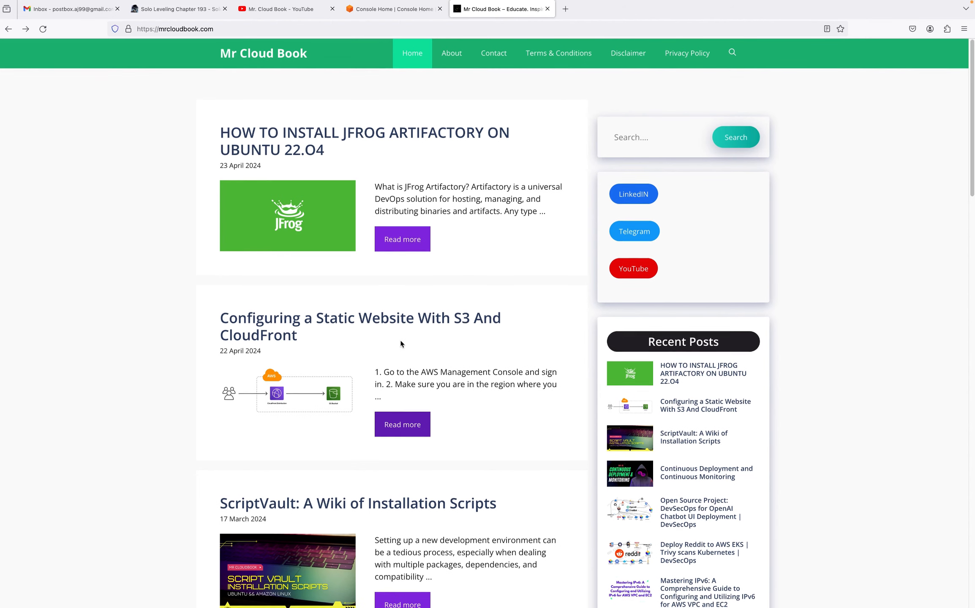
scroll(363, 330, down, 1)
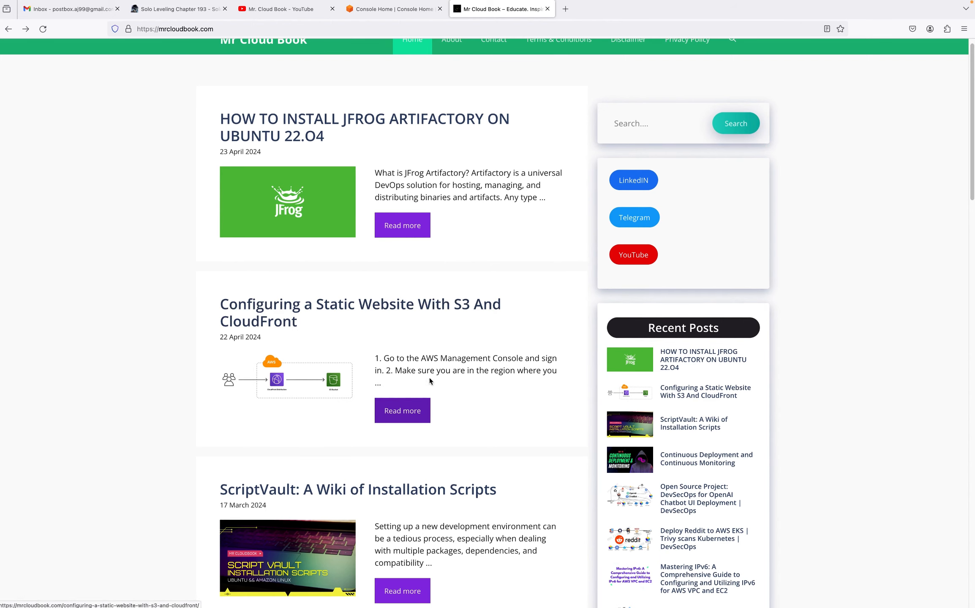
click(409, 413)
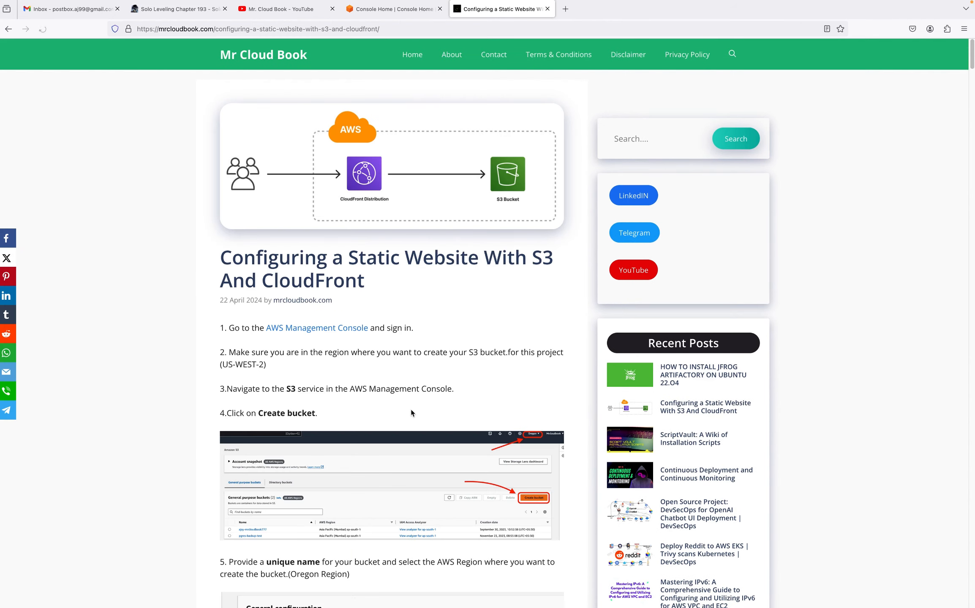
scroll(397, 292, down, 2)
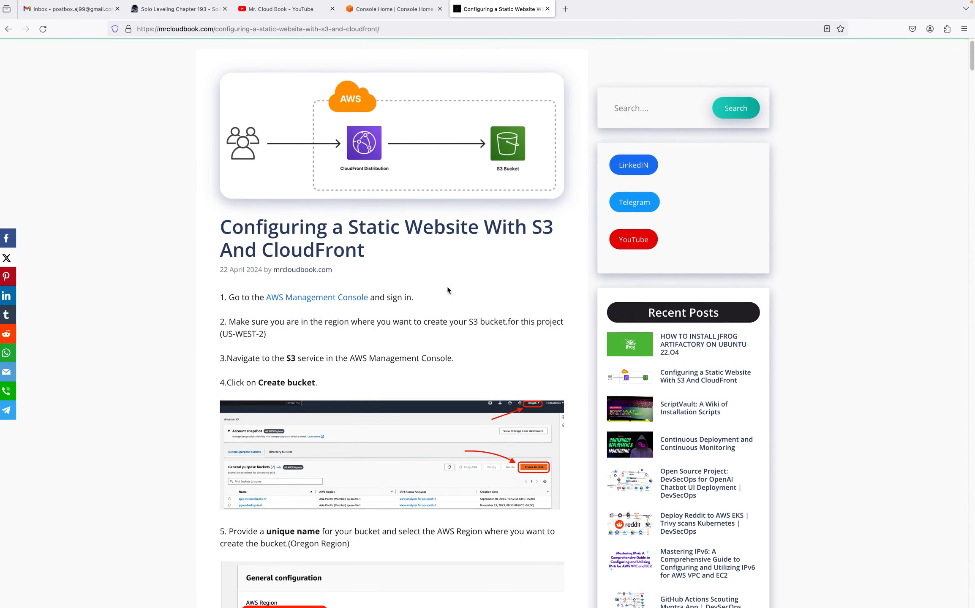
scroll(250, 281, down, 2)
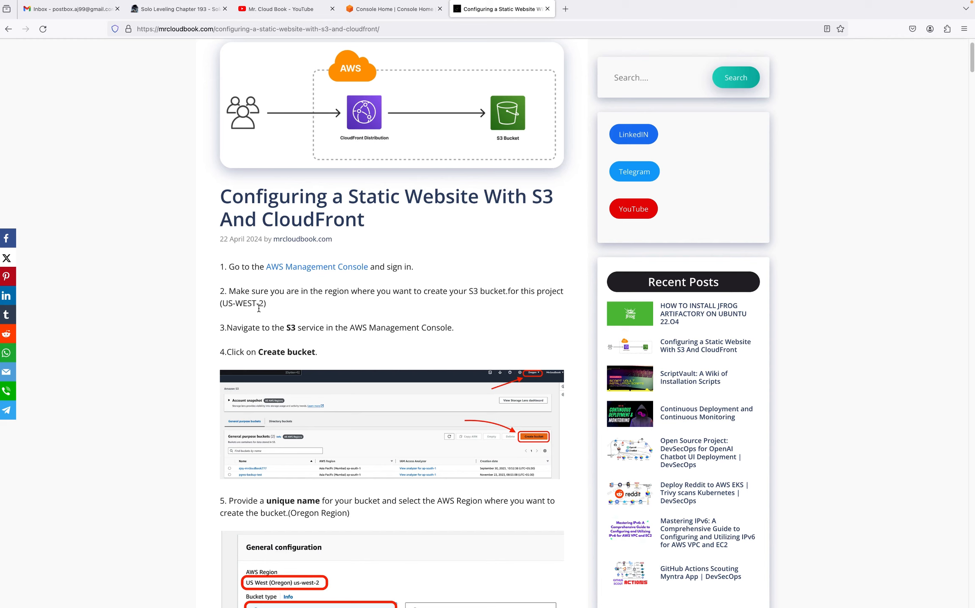
In the AWS console, check that the region is US West (Oregon) and open the S3 service
click(388, 9)
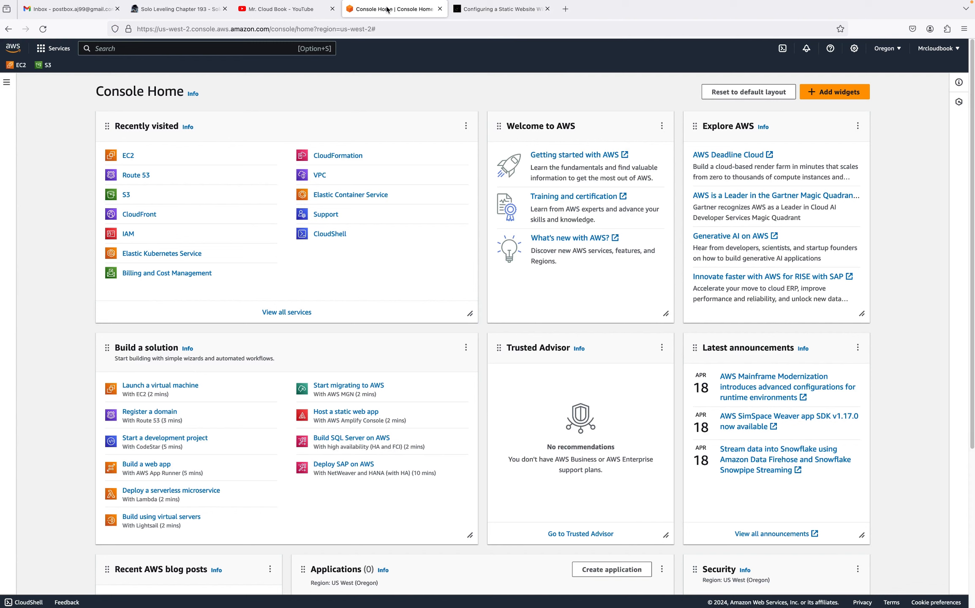
click(883, 50)
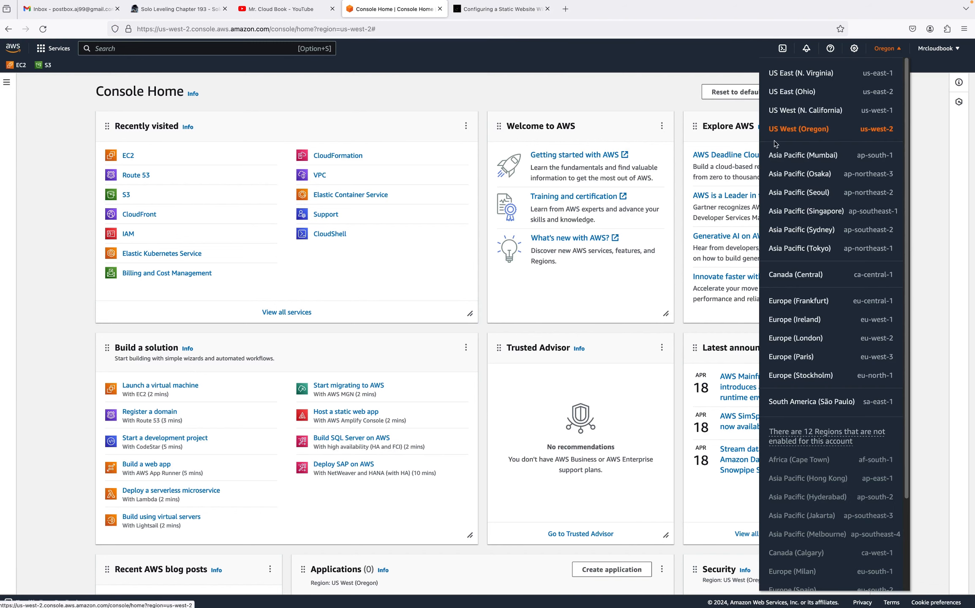
click(314, 95)
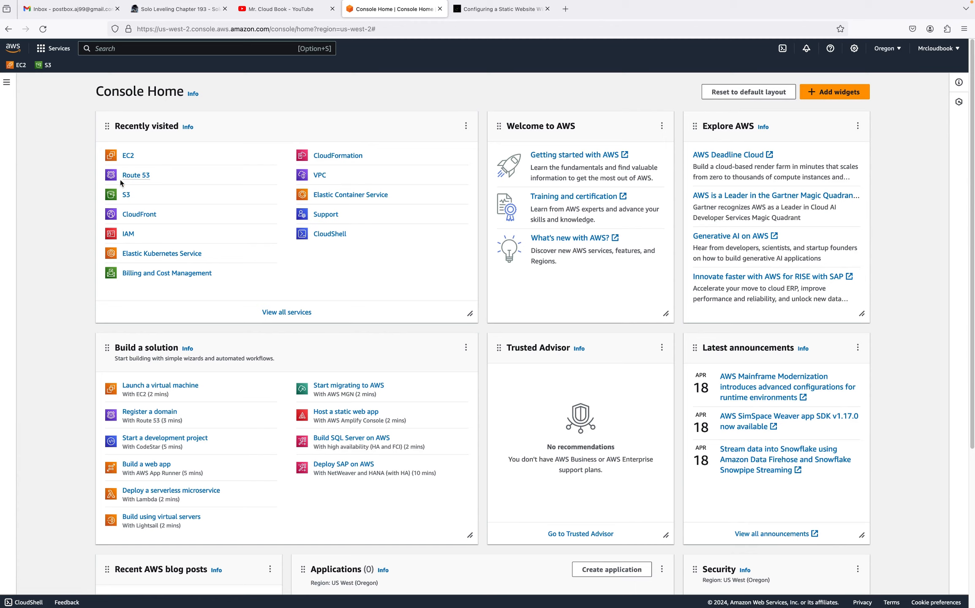
click(125, 195)
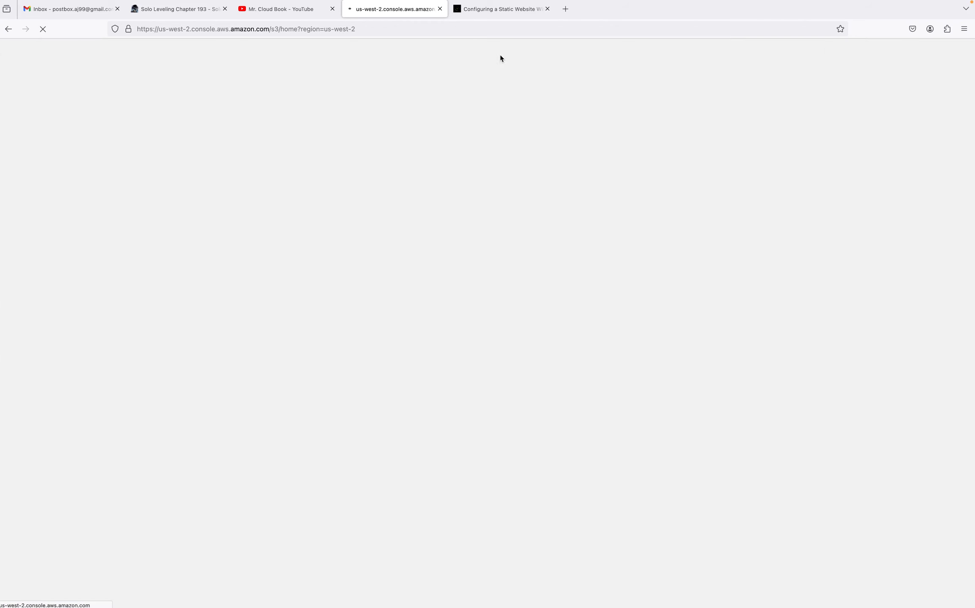
Review the guide's instructions for creating the bucket and choosing a unique name
click(499, 9)
scroll(487, 312, down, 2)
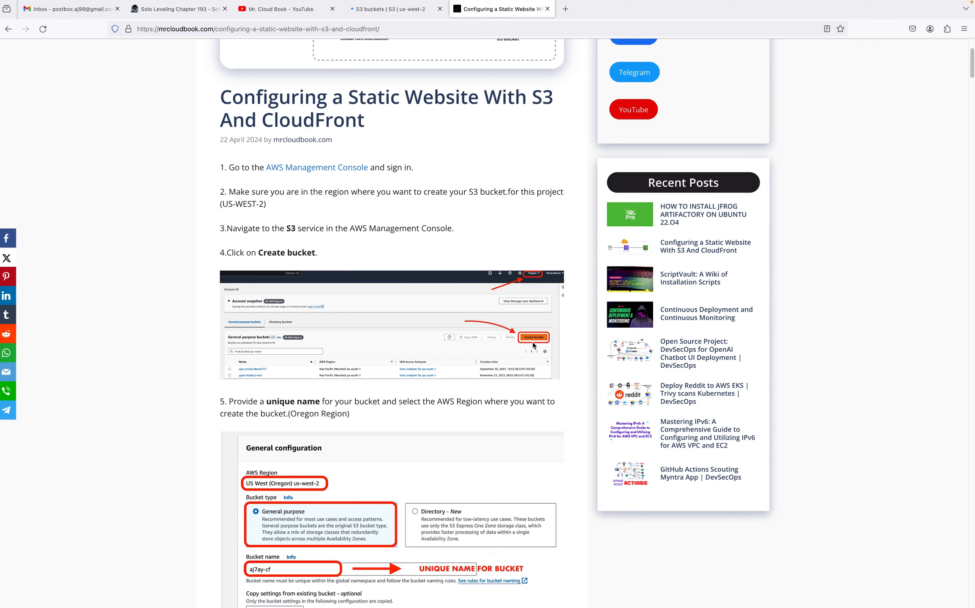
scroll(534, 345, down, 1)
scroll(534, 346, up, 2)
scroll(513, 359, down, 1)
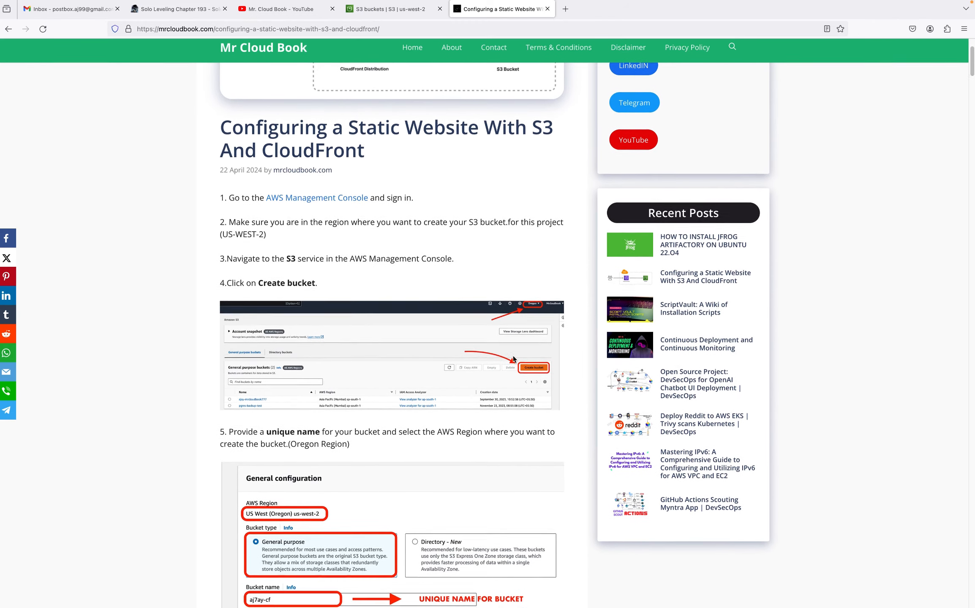
scroll(513, 356, down, 2)
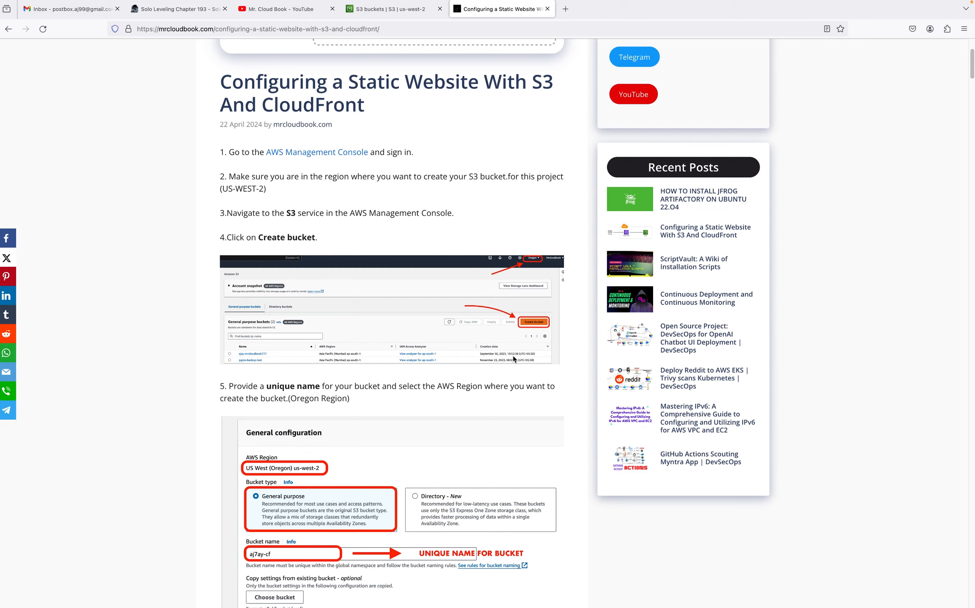
Start creating a general purpose bucket in US West (Oregon) named ajaymrcloudbook2529
key(ctrl+shift+Tab)
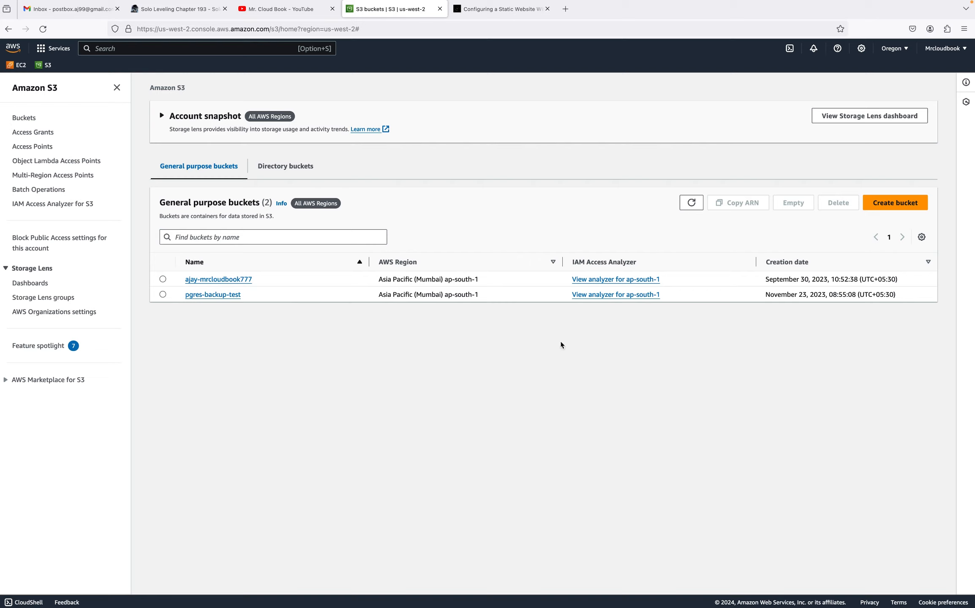
click(897, 202)
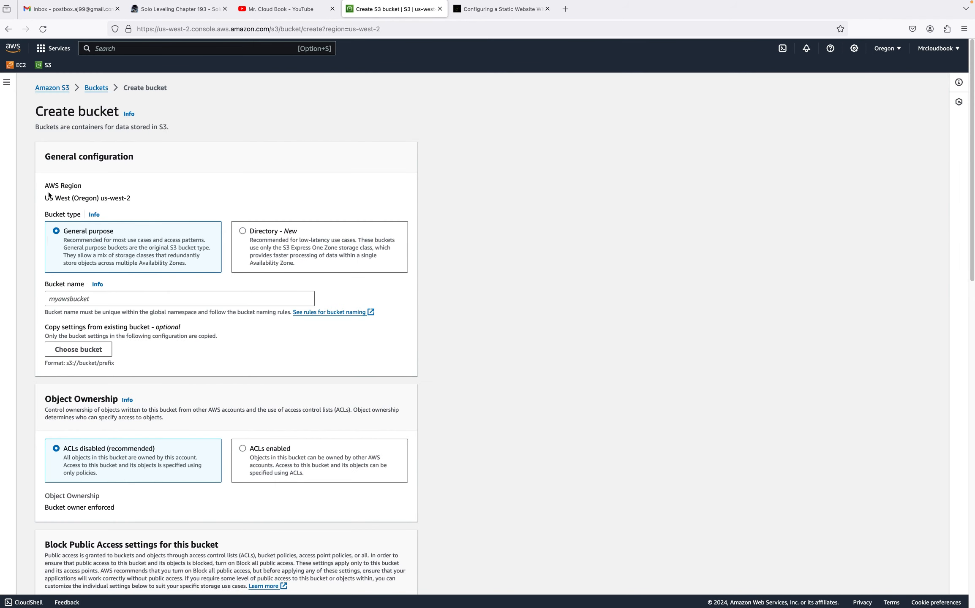
drag(38, 198, 142, 203)
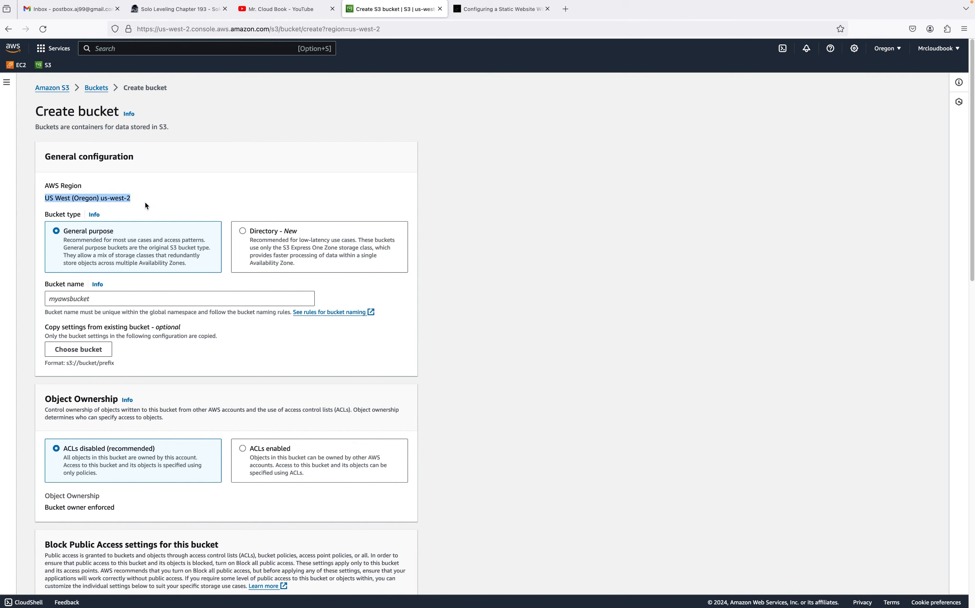
click(131, 202)
scroll(320, 297, down, 1)
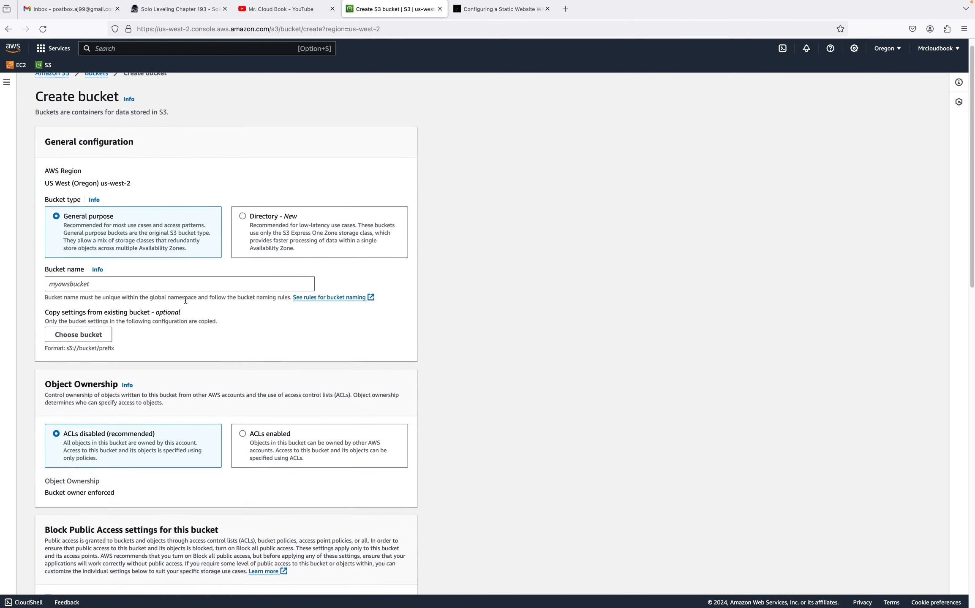
click(199, 283)
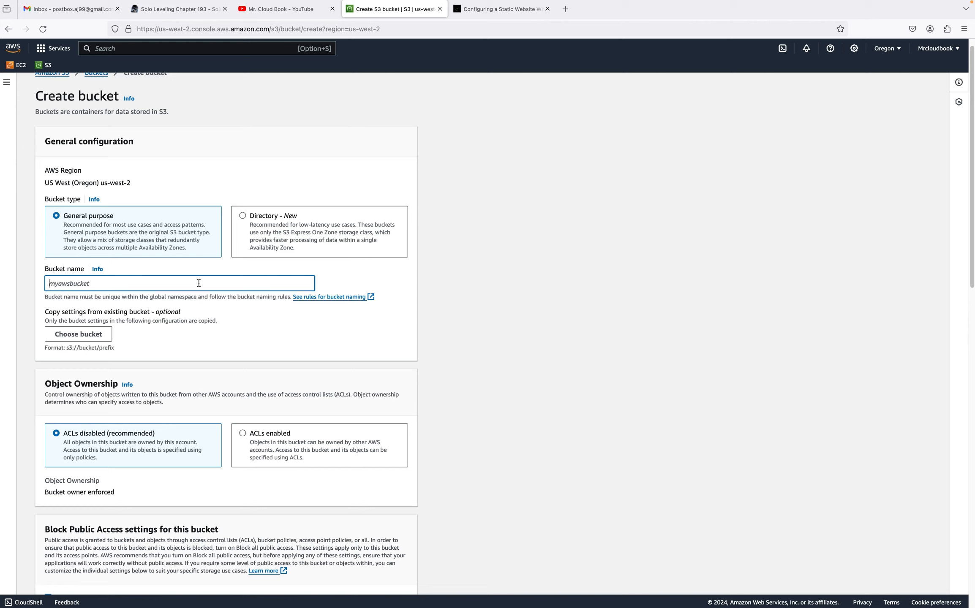
text(ajaymrcloudbook2529)
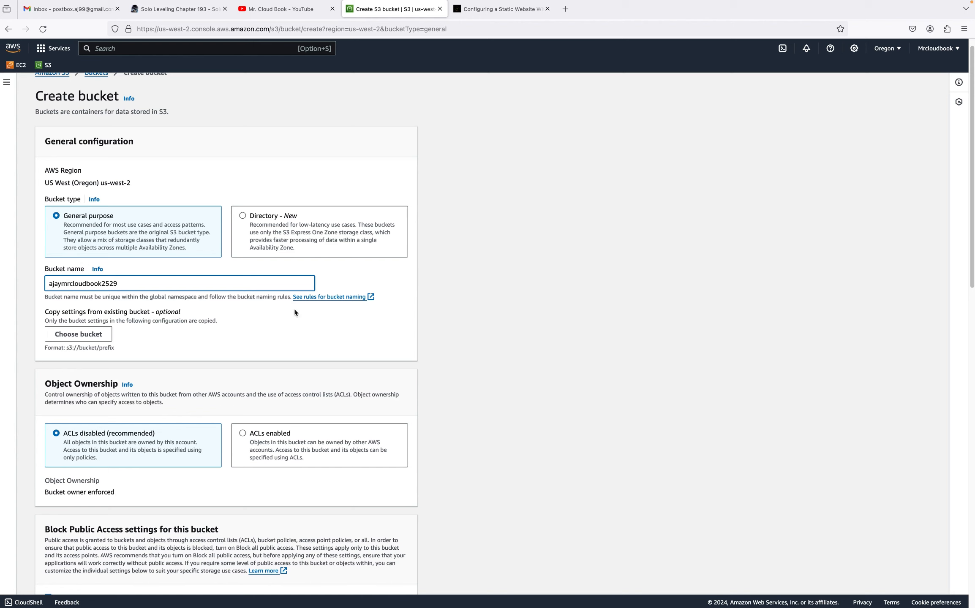
Set the bucket's object ownership to ACLs enabled
click(344, 298)
scroll(327, 334, down, 2)
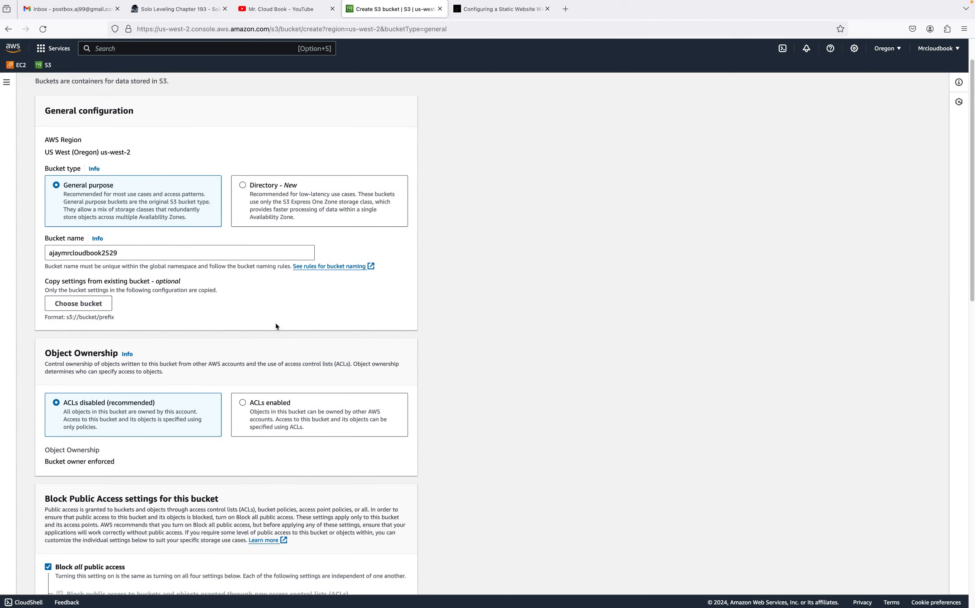
scroll(252, 404, down, 1)
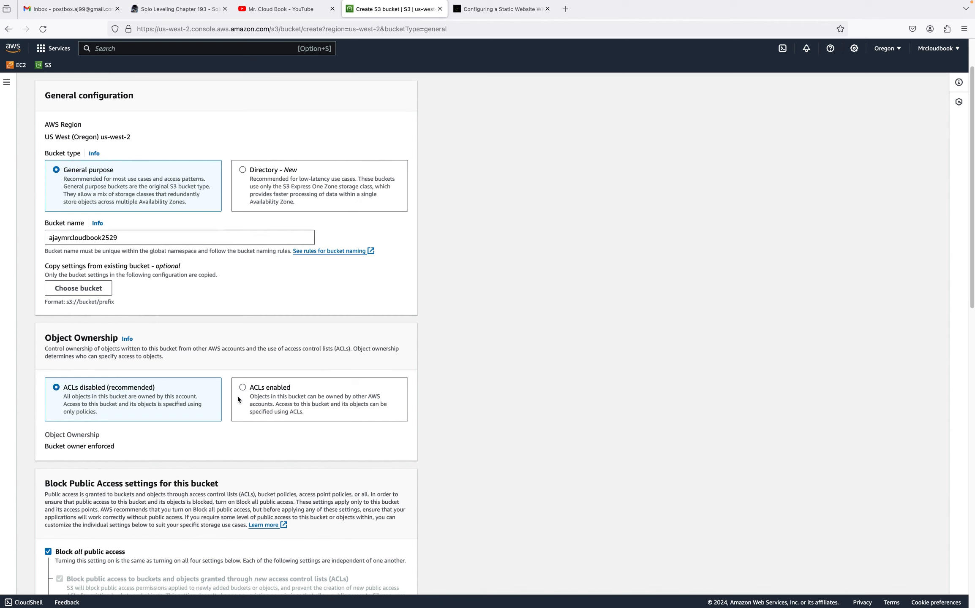
click(272, 393)
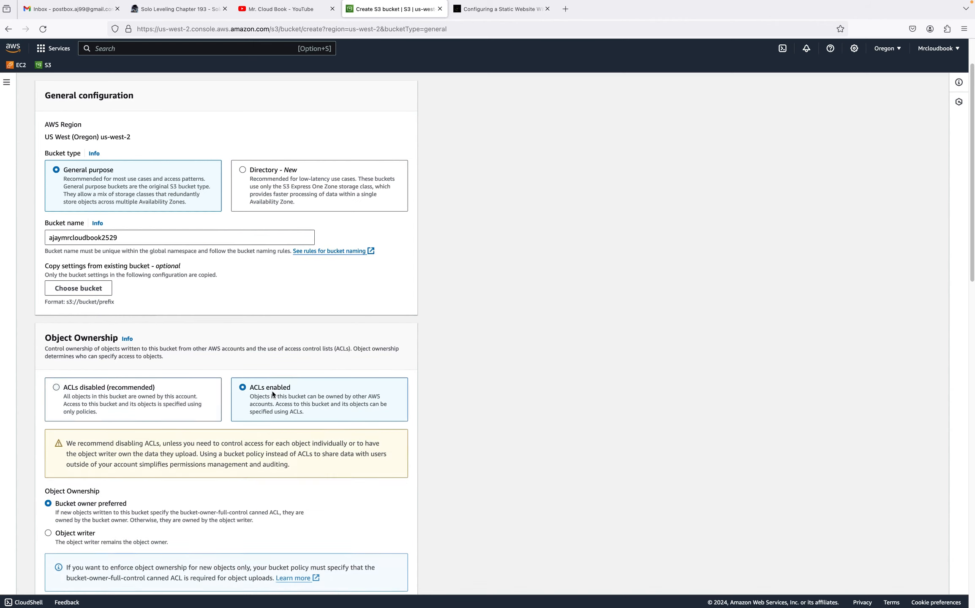
Read the guide's instructions on the Block Public Access settings and creating the bucket
click(490, 12)
scroll(283, 442, down, 3)
scroll(283, 442, down, 2)
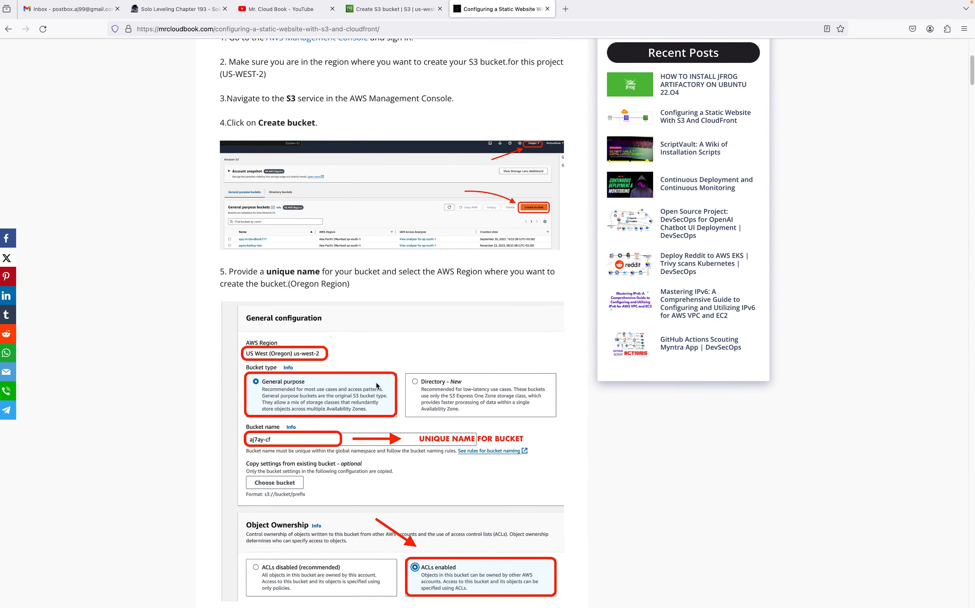
scroll(376, 388, down, 2)
scroll(461, 465, down, 8)
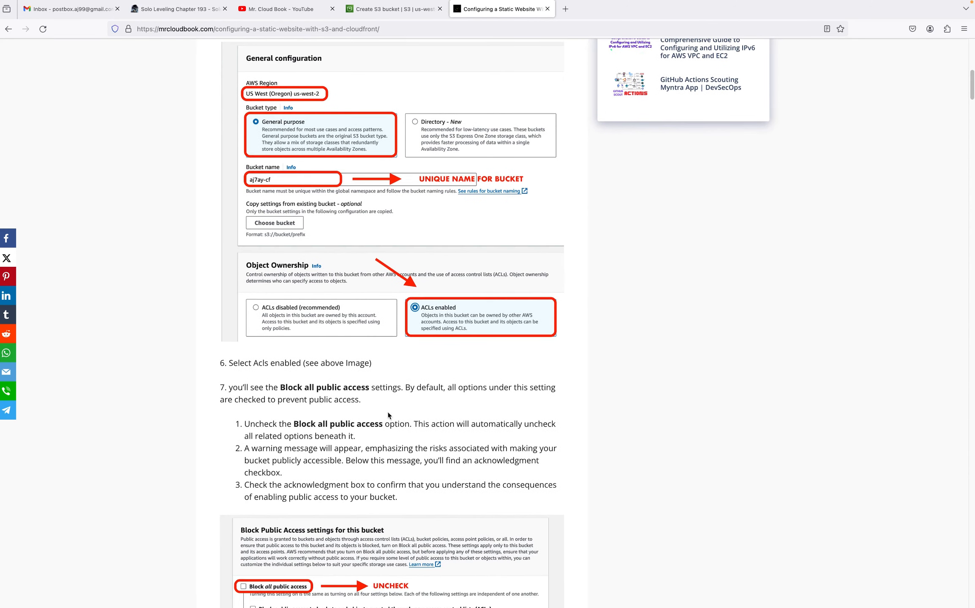
scroll(421, 416, down, 8)
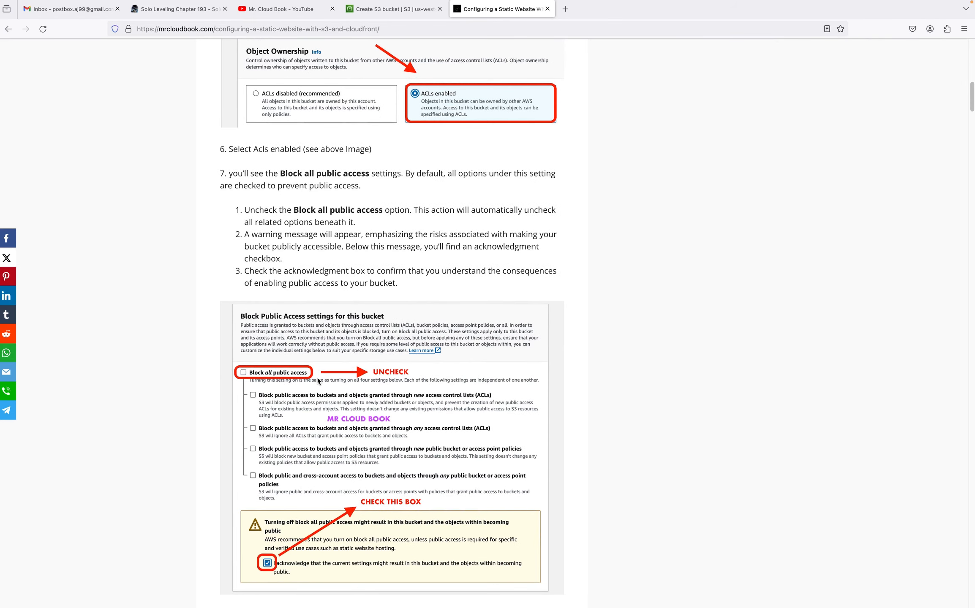
scroll(371, 473, down, 3)
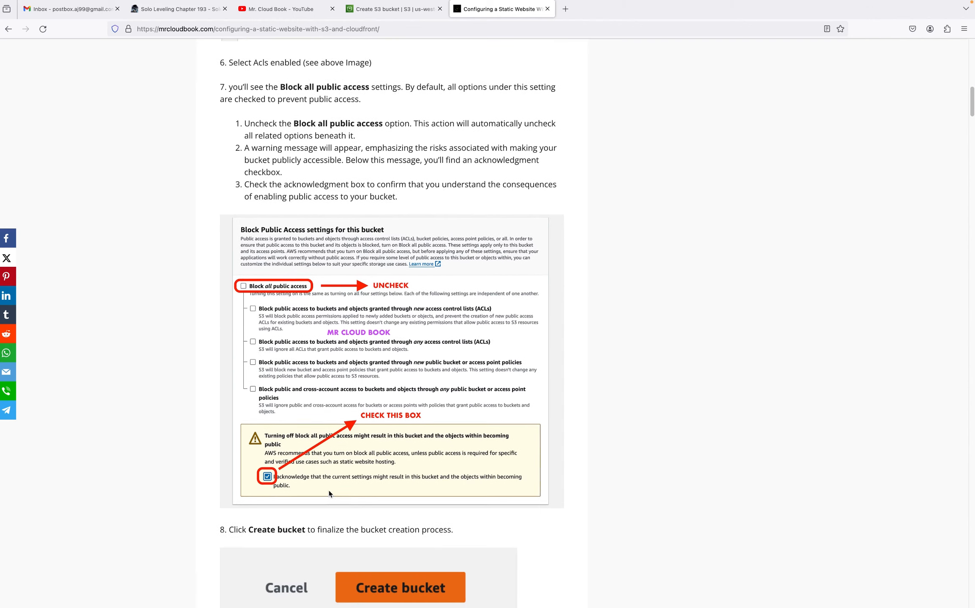
scroll(329, 491, down, 4)
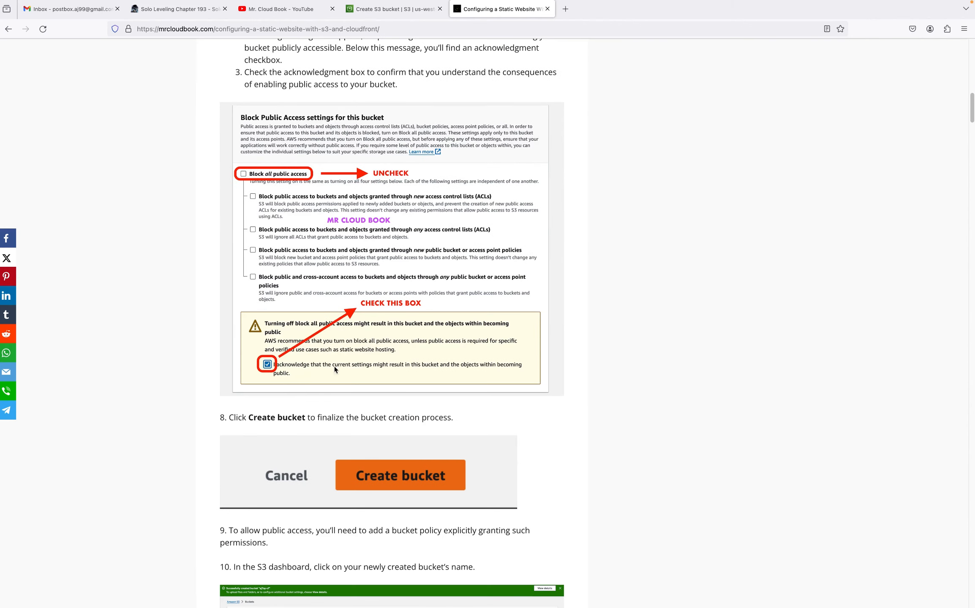
Turn off Block all public access for the bucket and acknowledge that its objects may become public
click(400, 14)
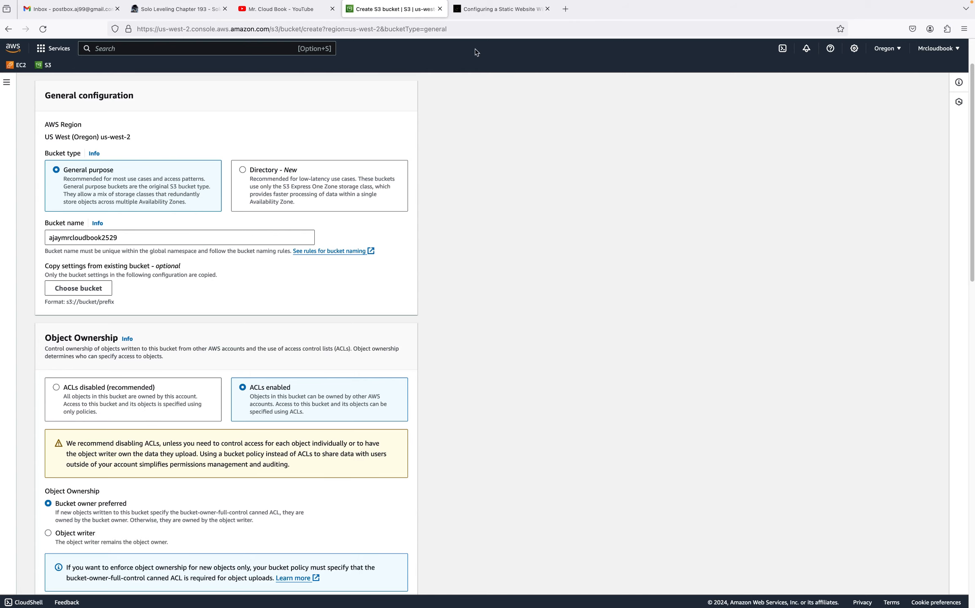
scroll(338, 351, down, 6)
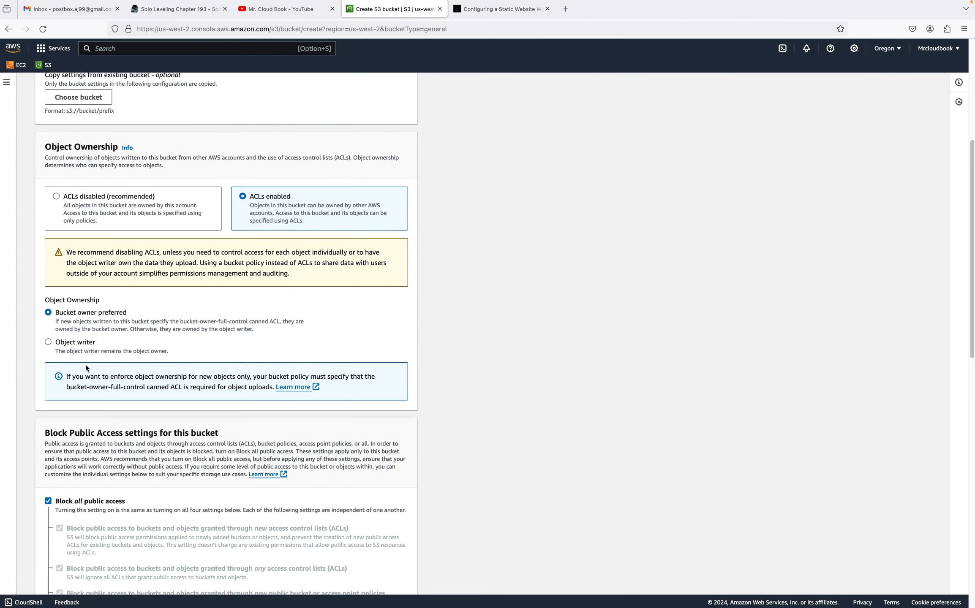
scroll(86, 367, down, 5)
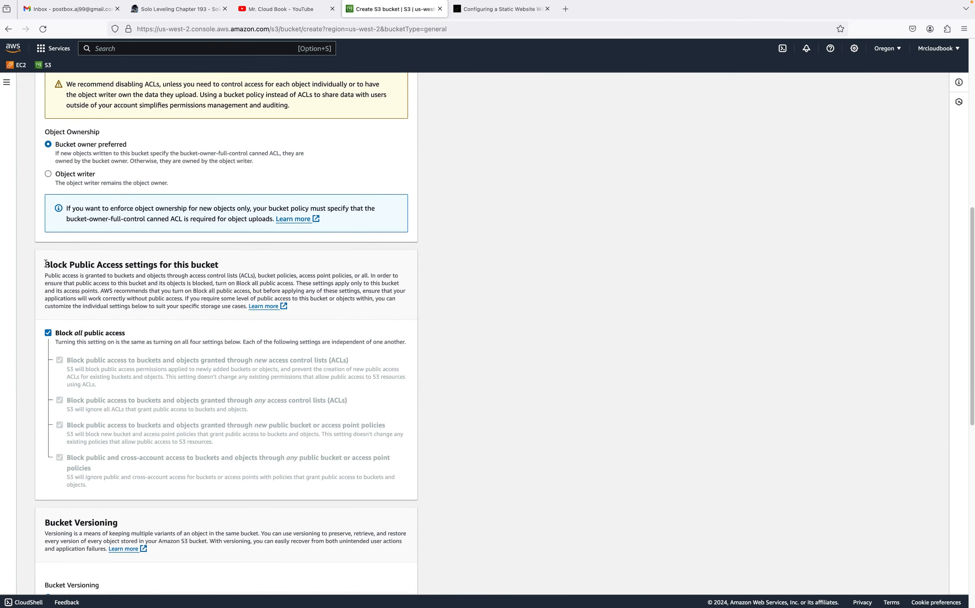
drag(46, 265, 217, 275)
click(49, 333)
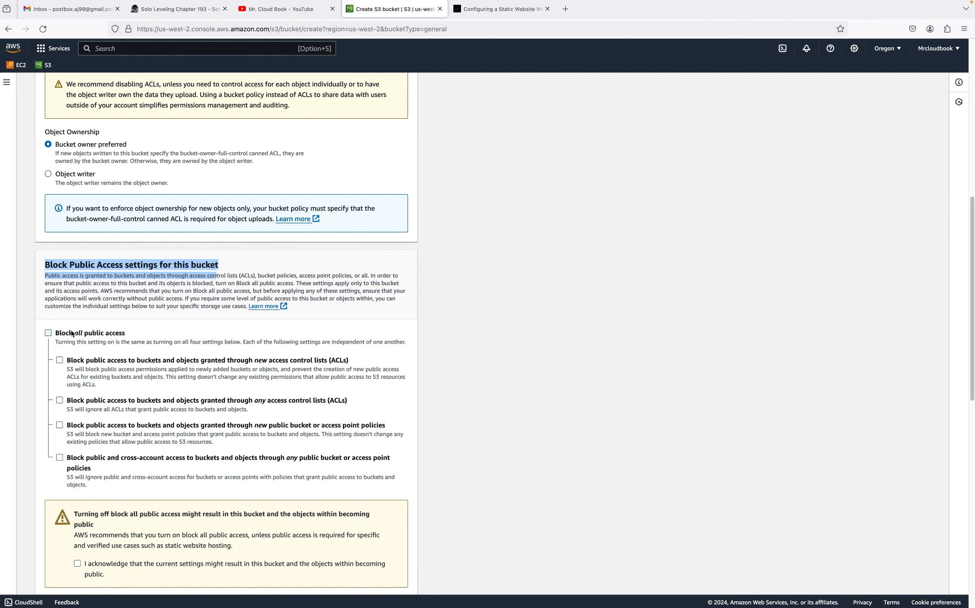
scroll(76, 422, down, 3)
click(78, 457)
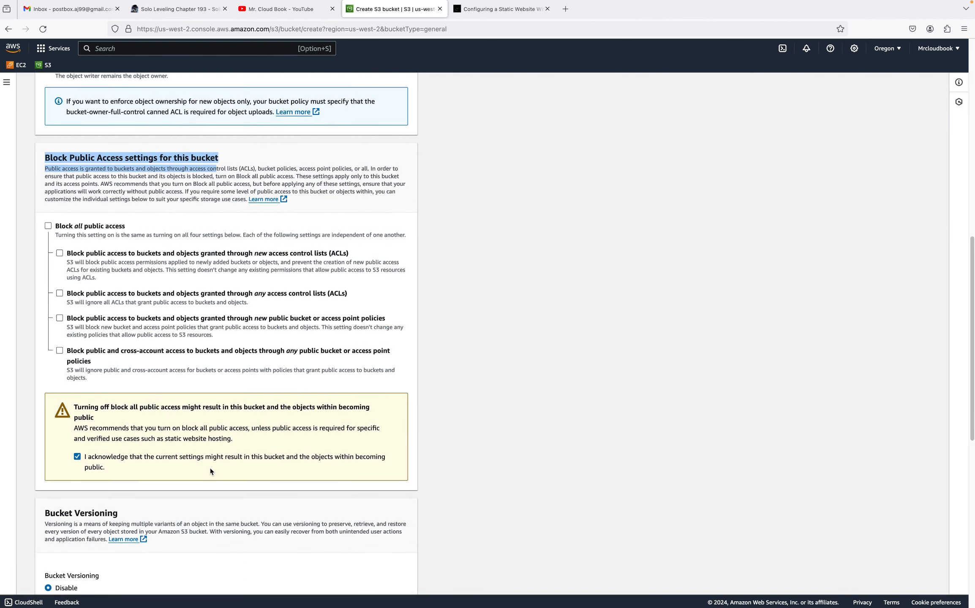
Create the bucket, keeping the remaining settings at their defaults
scroll(211, 469, down, 10)
scroll(284, 476, down, 3)
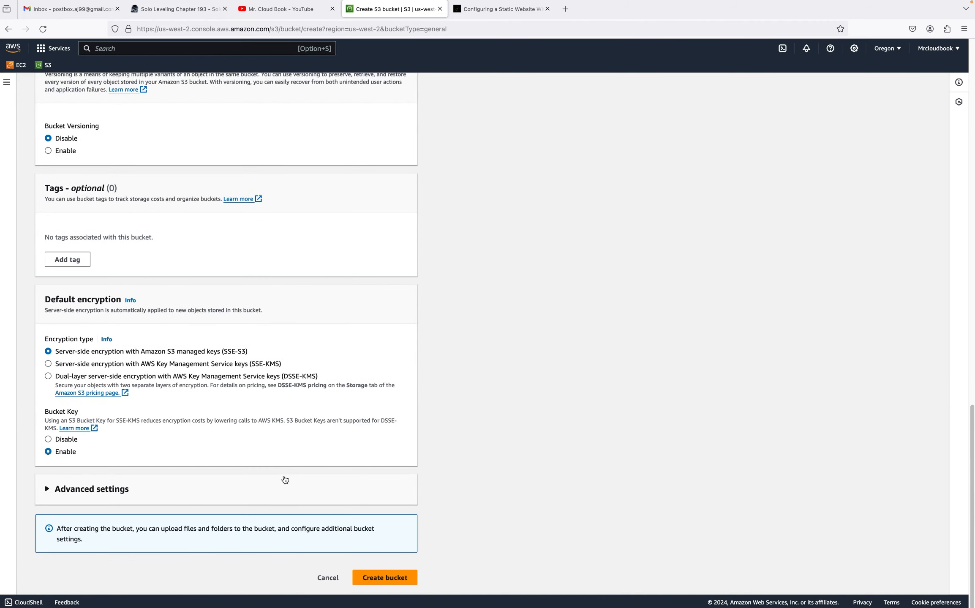
click(385, 578)
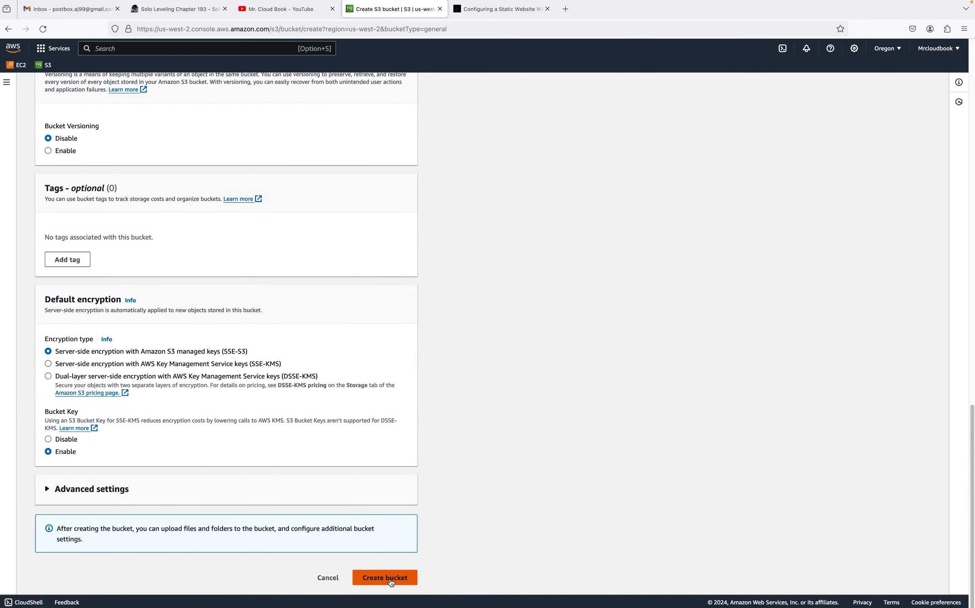
Read the guide's next instructions about adding a bucket policy for public access
key(ctrl+Tab)
scroll(388, 497, down, 3)
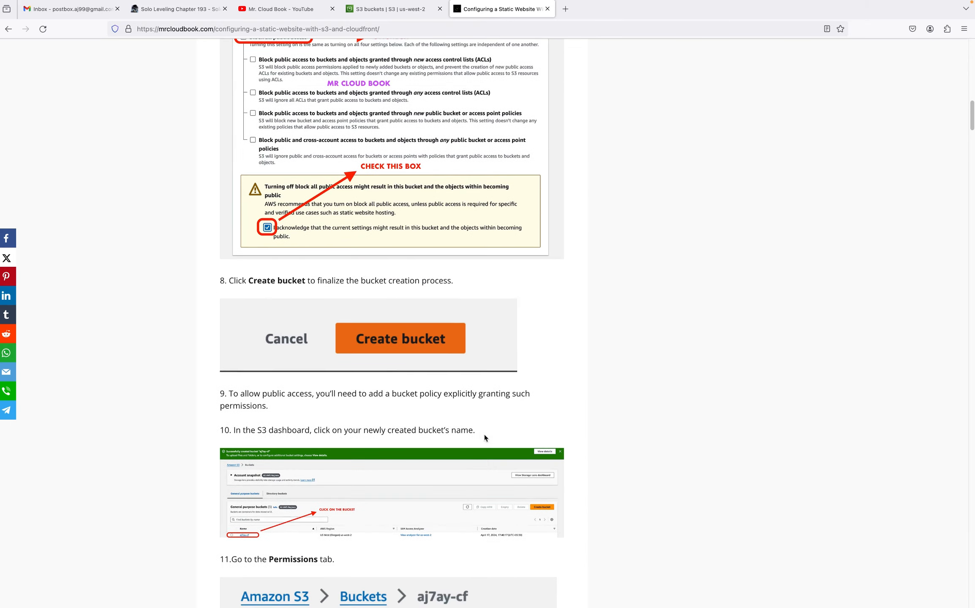
scroll(360, 427, down, 3)
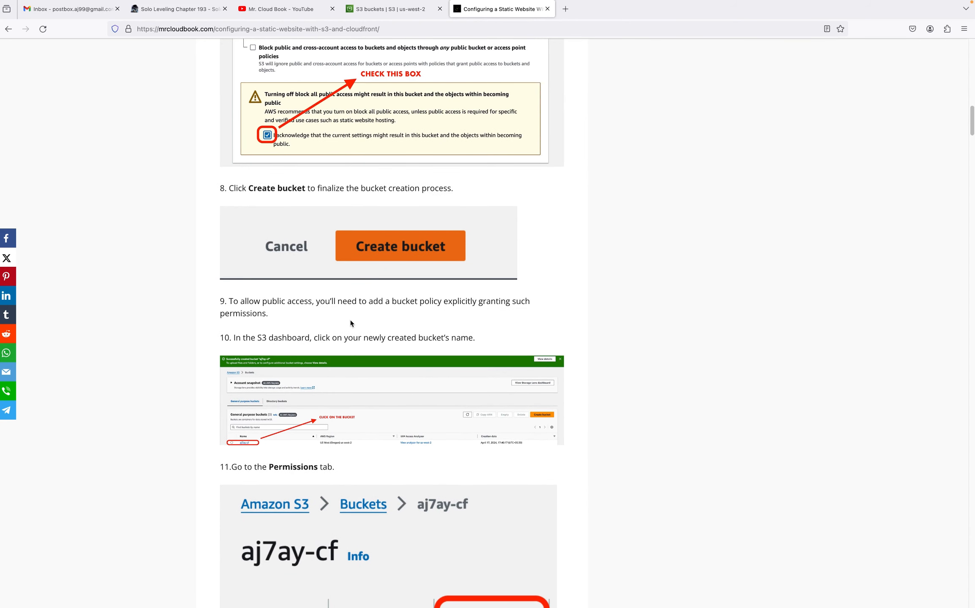
Open the newly created ajaymrcloudbook2529 bucket in the S3 console and go to its Permissions settings
scroll(370, 339, down, 2)
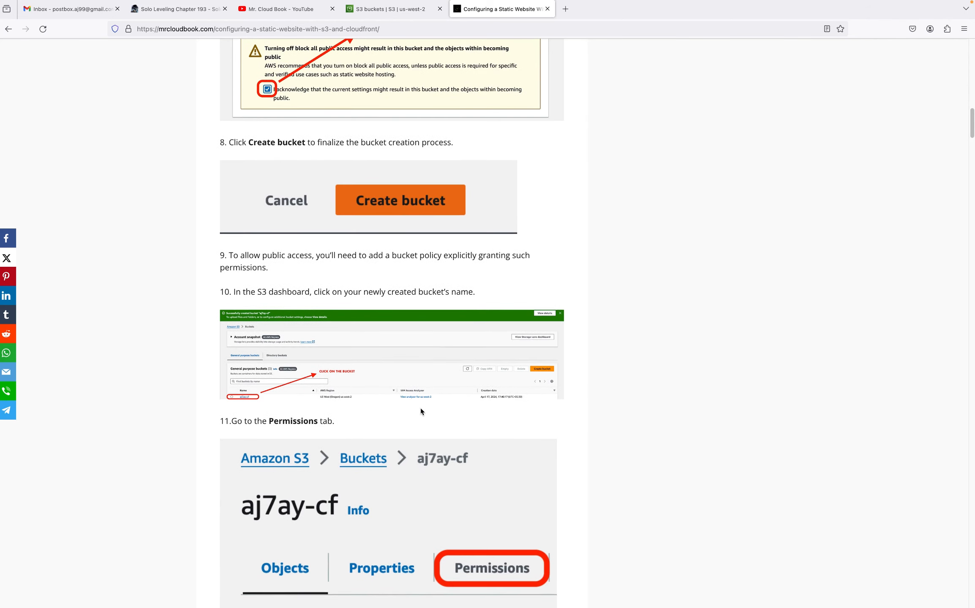
scroll(400, 352, down, 1)
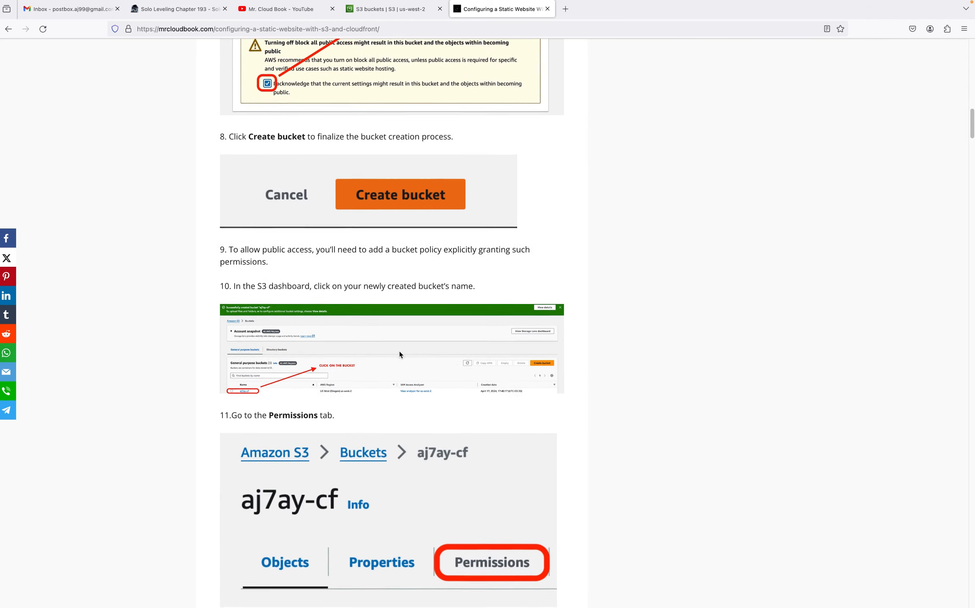
click(395, 16)
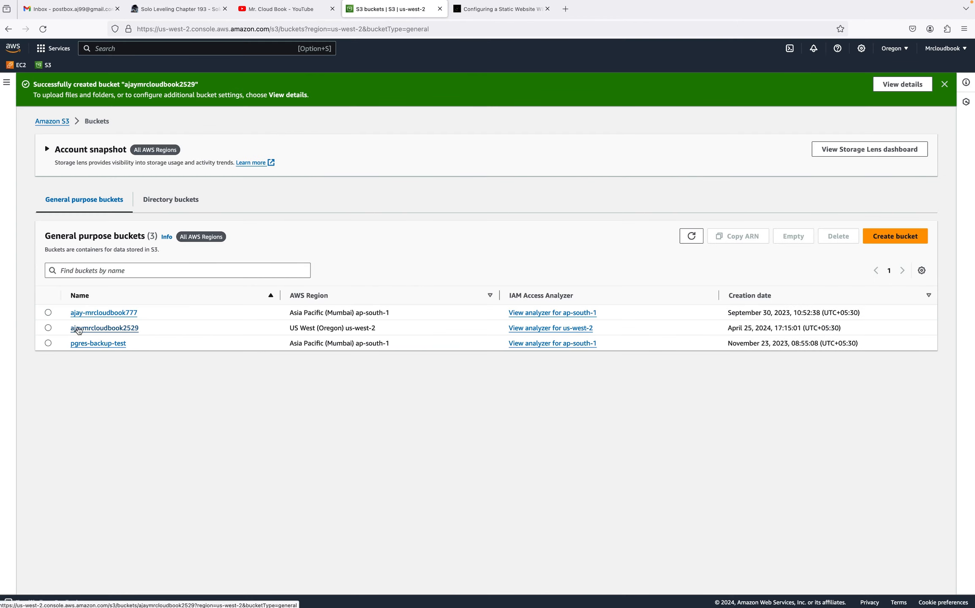
click(130, 332)
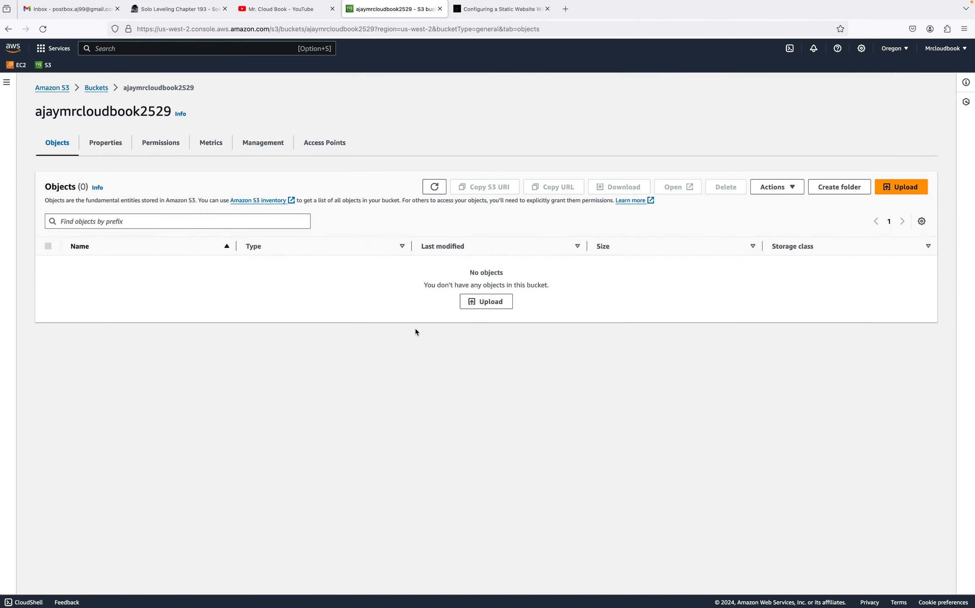
click(167, 150)
scroll(287, 334, down, 3)
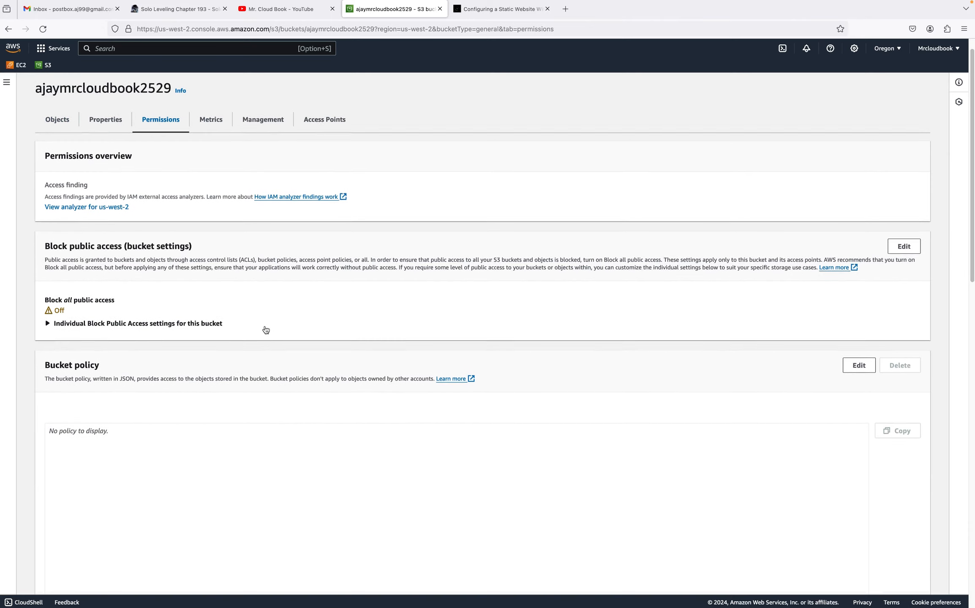
Review the bucket's empty Bucket policy section and the guide's policy JSON for public read access
drag(43, 328, 127, 334)
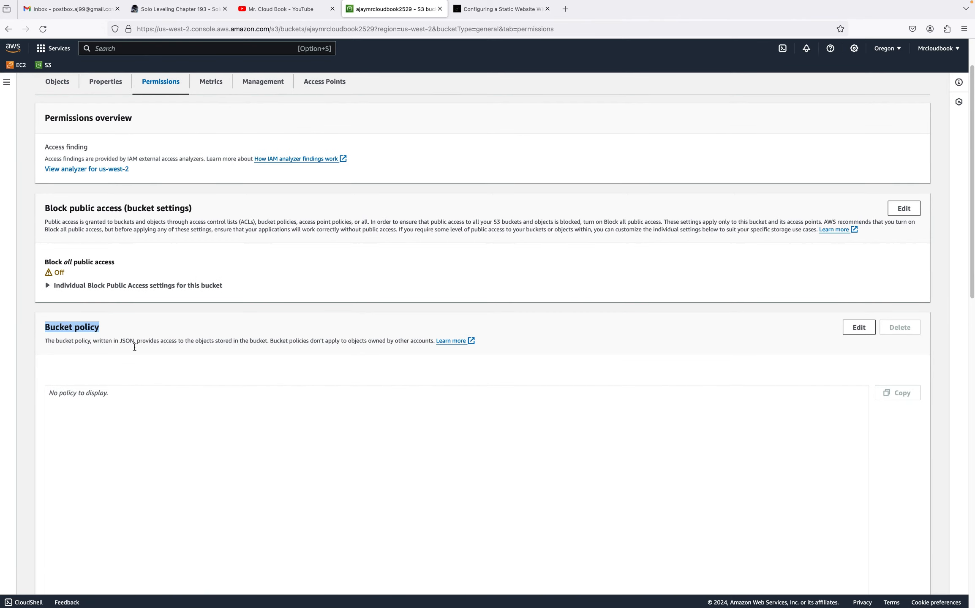
scroll(131, 380, down, 3)
mouse_move(42, 321)
mouse_down()
mouse_move(115, 330)
mouse_move(51, 321)
mouse_up()
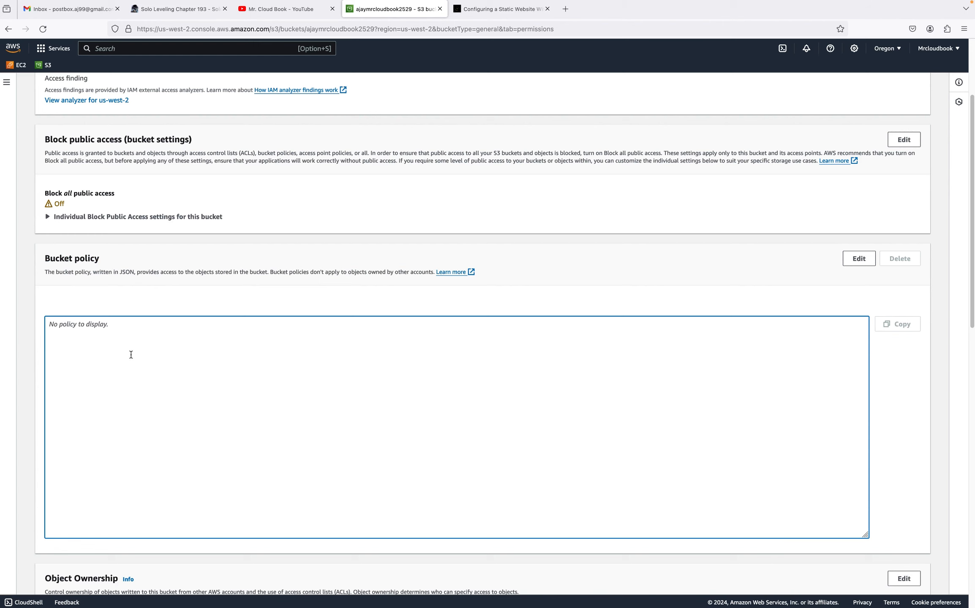
click(499, 8)
scroll(502, 287, down, 5)
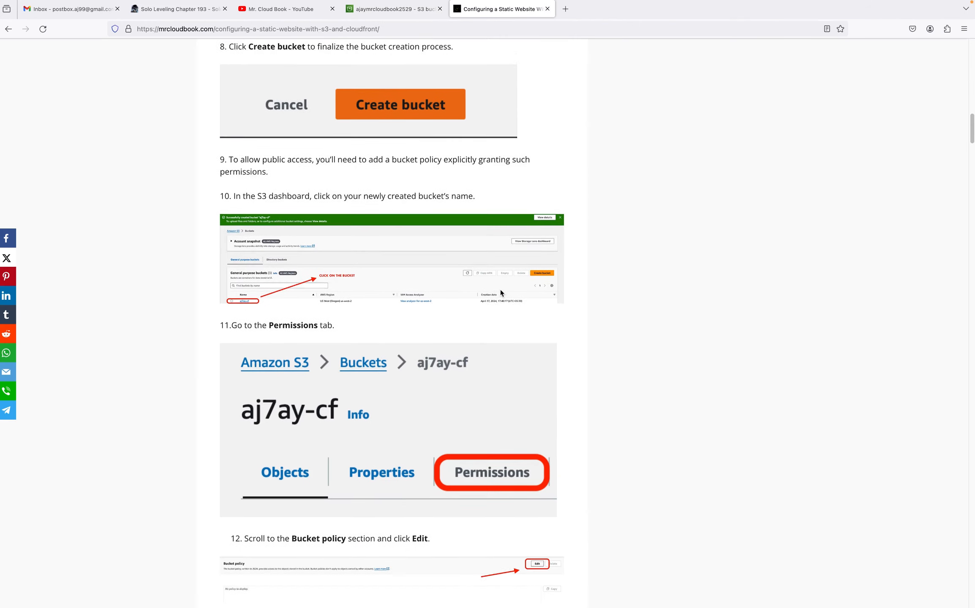
scroll(483, 375, down, 1)
scroll(486, 372, down, 4)
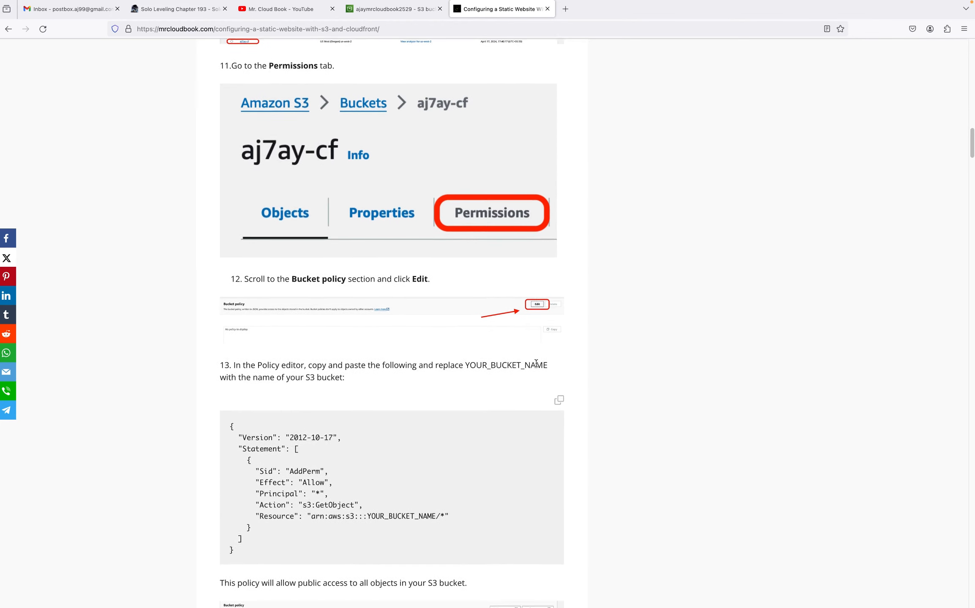
scroll(542, 371, down, 1)
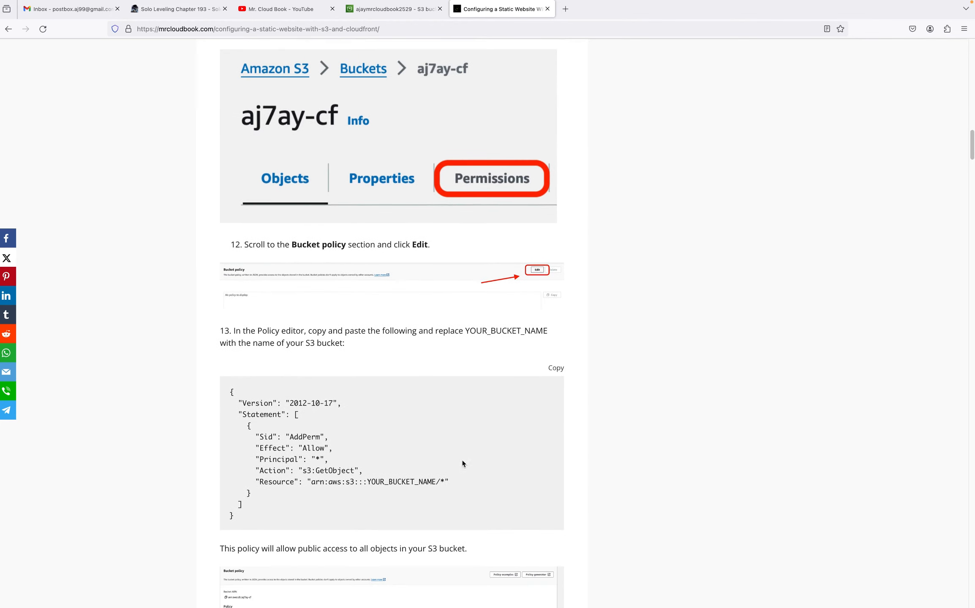
Open the bucket policy editor and paste the guide's public-read policy JSON
click(386, 10)
scroll(633, 338, down, 1)
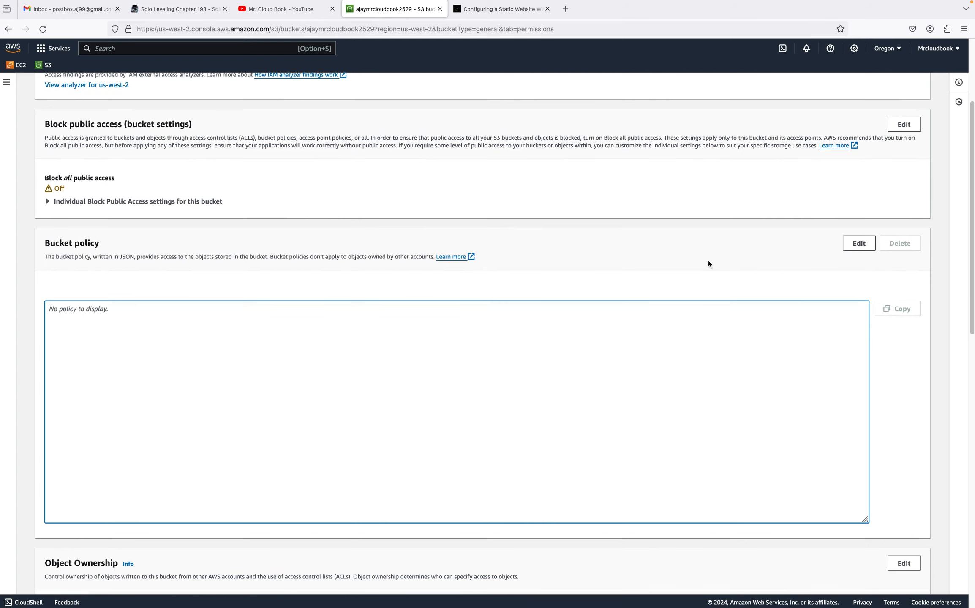
click(858, 244)
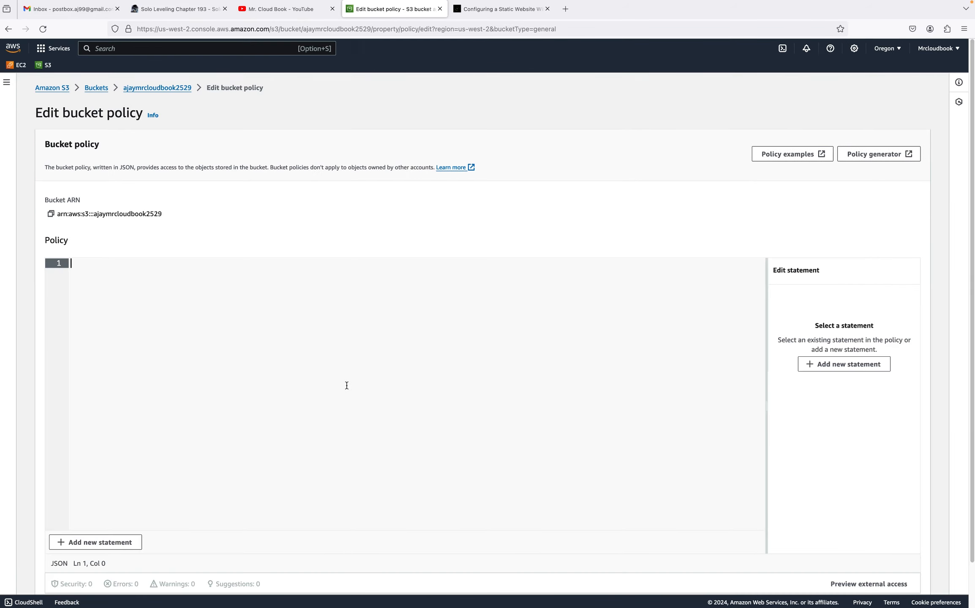
text({   "Version": "2012-10-17",   "Statement": [     {       "Sid": "AddPerm",       "Effect": "Allow",       "Principal": "*",       "Action": "s3:GetObject",       "Resource": "arn:aws:s3:::YOUR_BUCKET_NAME/*"     }   ] })
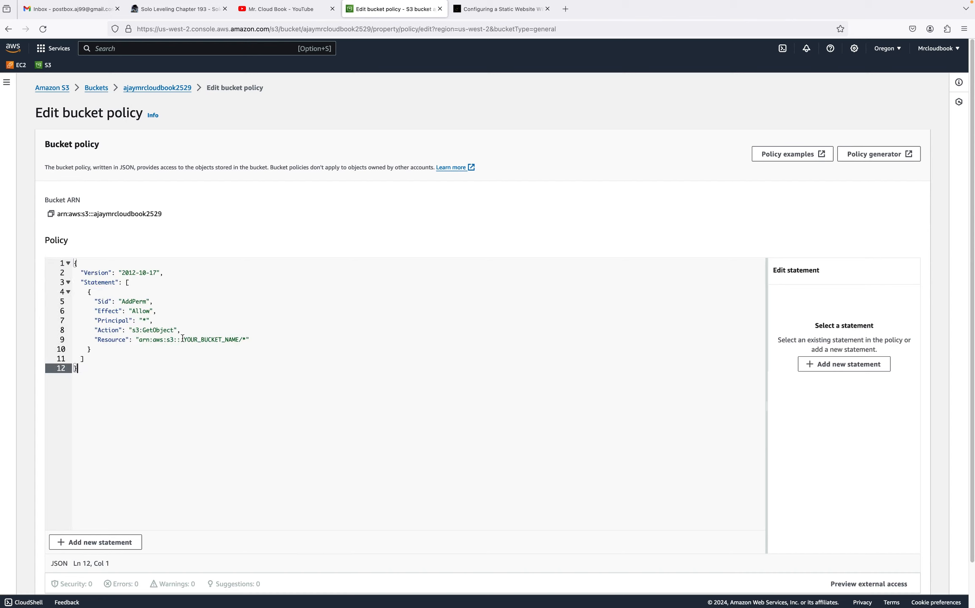
Replace YOUR_BUCKET_NAME in the policy's Resource ARN with the bucket name ajaymrcloudbook2529 copied from the breadcrumb
drag(185, 341, 239, 341)
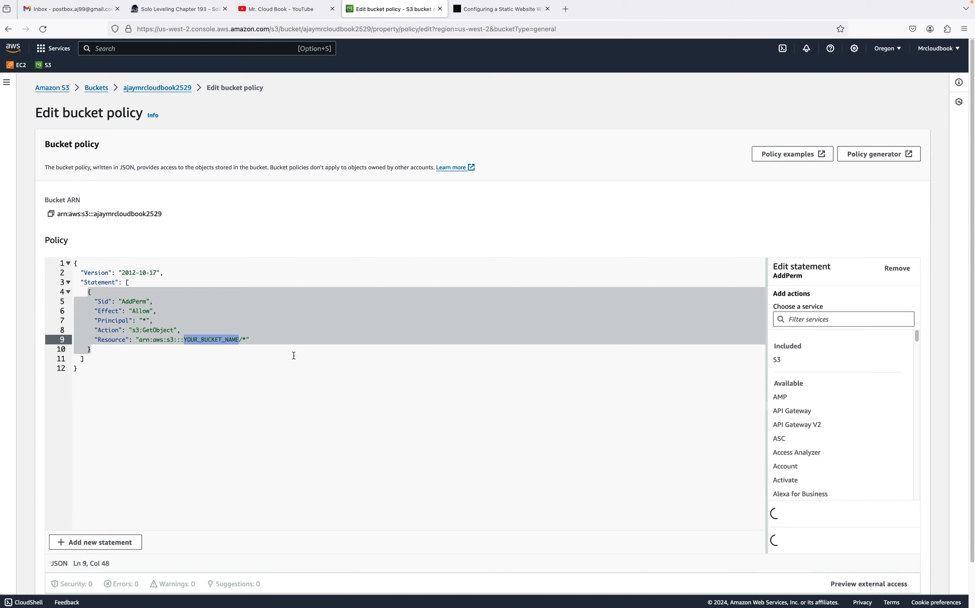
click(221, 343)
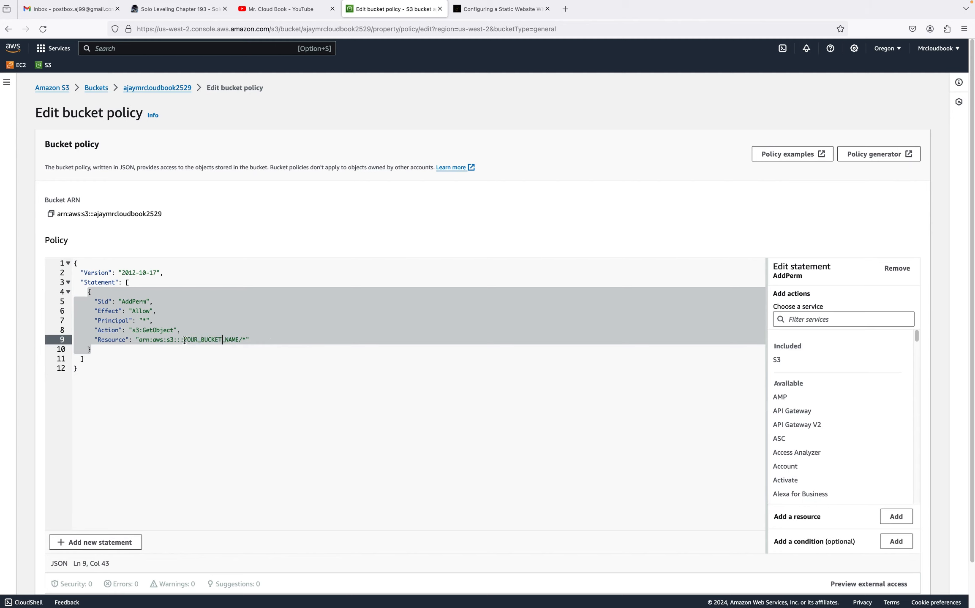
drag(184, 341, 228, 342)
drag(236, 341, 238, 341)
key(BackSpace)
right_click(144, 92)
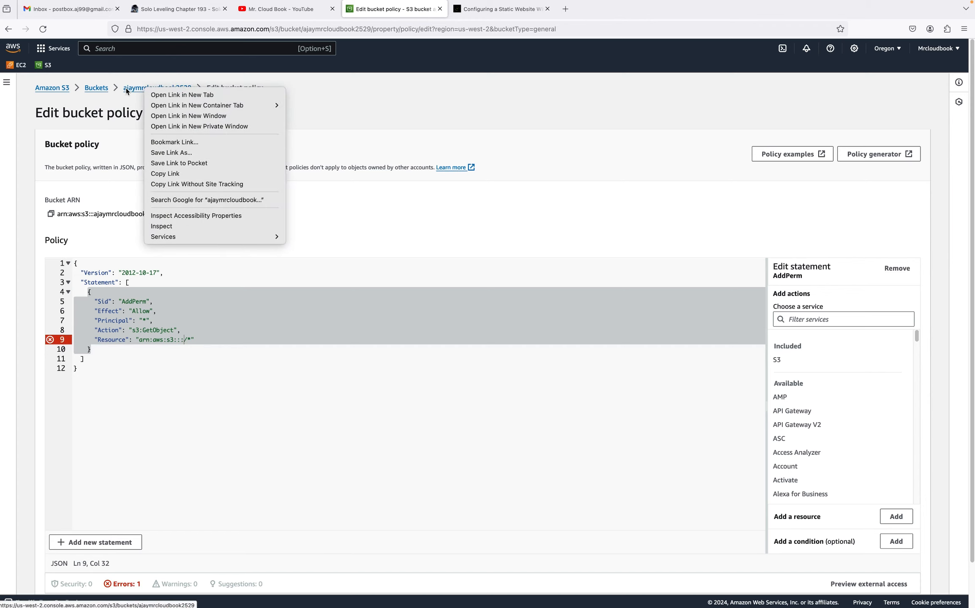
click(125, 88)
mouse_move(139, 88)
mouse_down()
mouse_move(193, 87)
mouse_move(124, 89)
mouse_up()
right_click(125, 89)
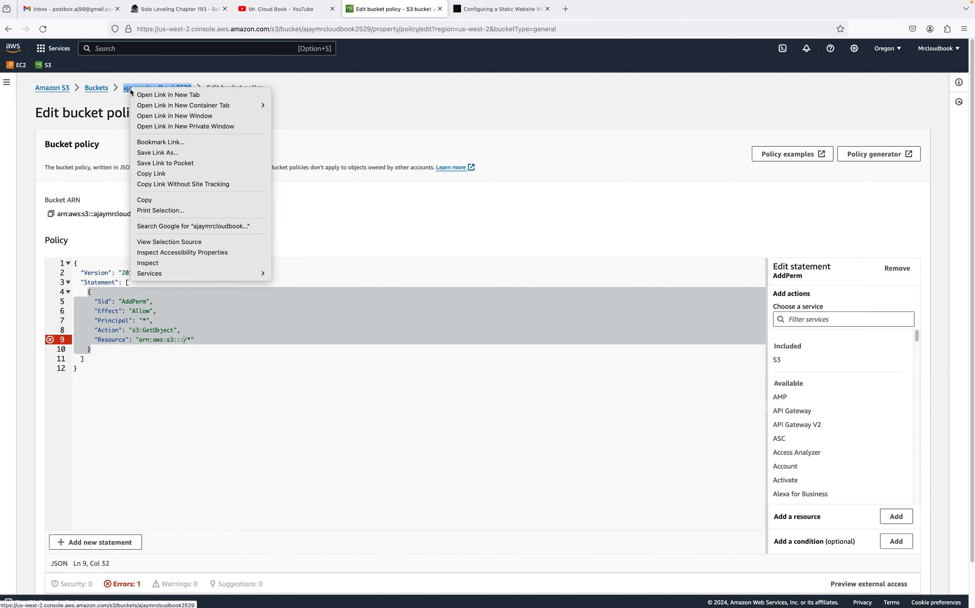
click(156, 199)
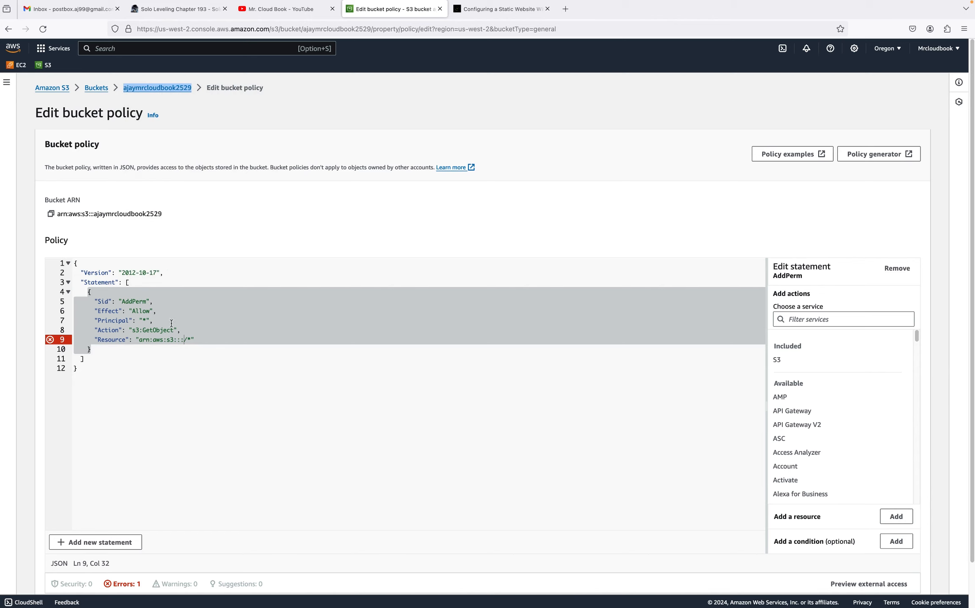
click(183, 339)
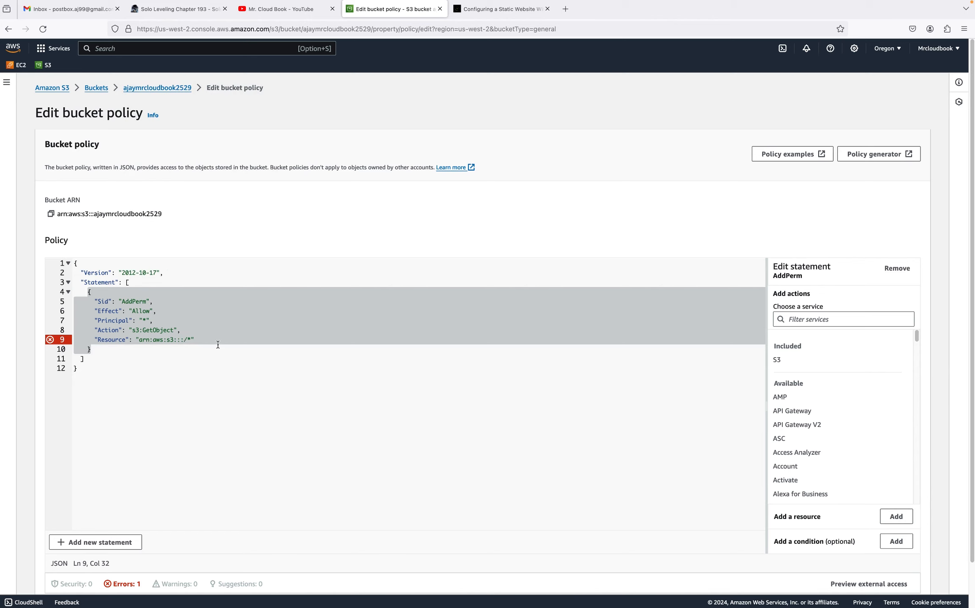
key(super+v)
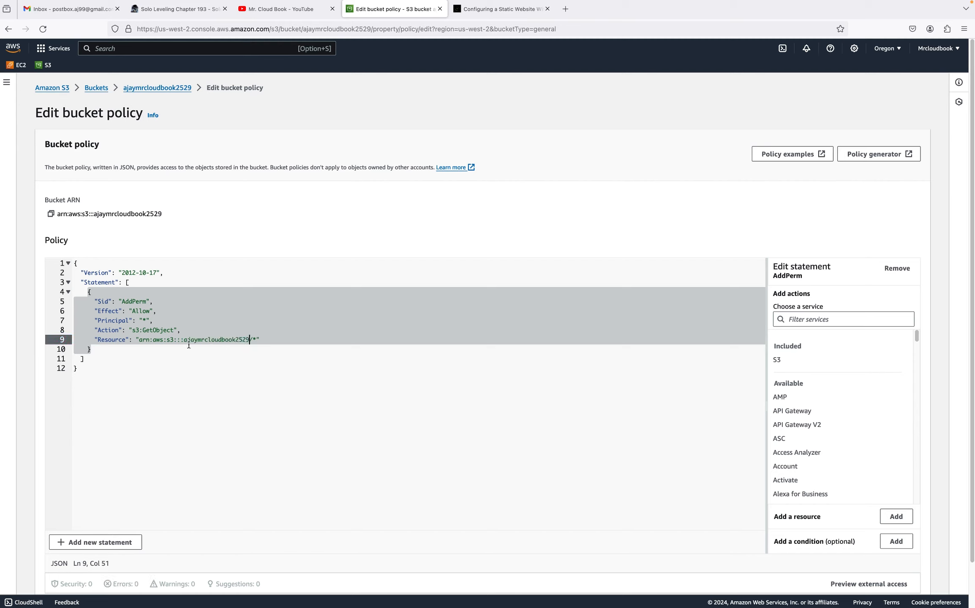
Save the bucket policy changes
click(226, 352)
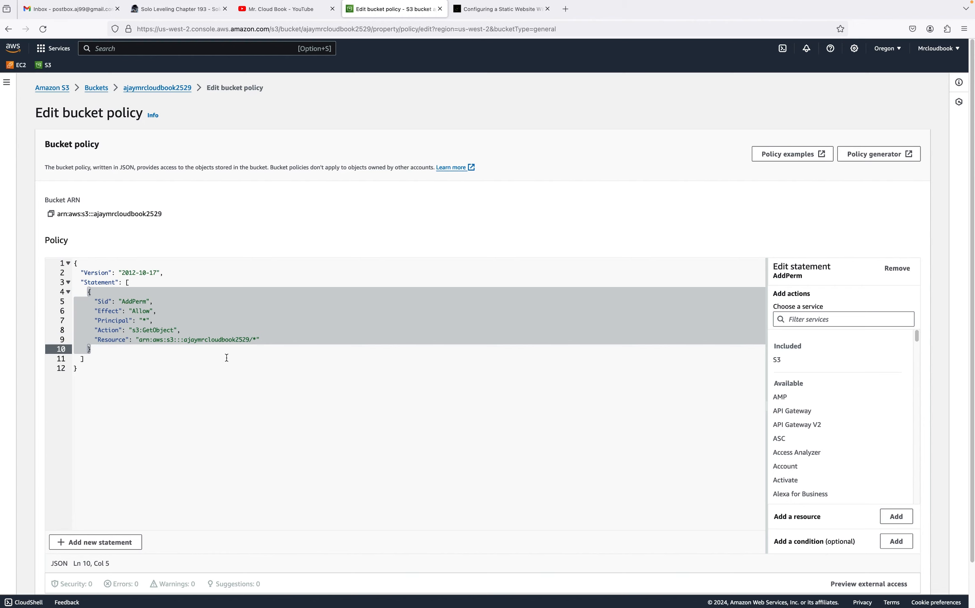
scroll(224, 359, down, 3)
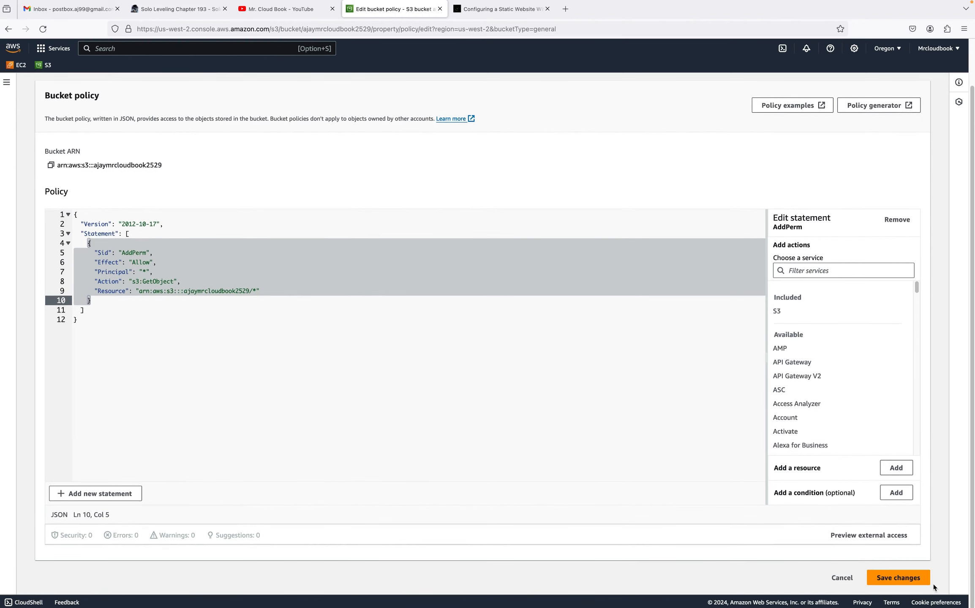
click(902, 582)
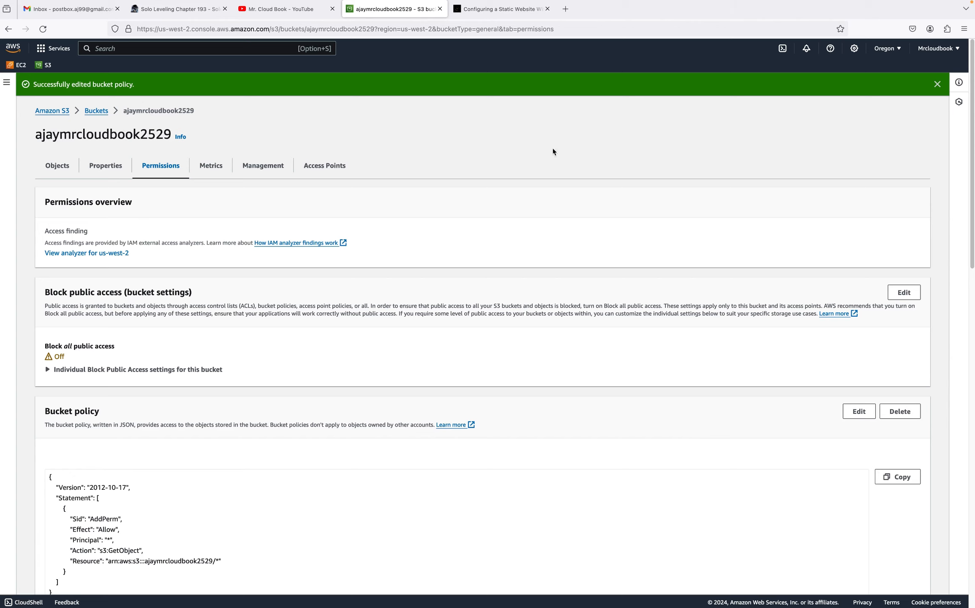
Read the guide's instructions on saving the policy and enabling static website hosting
key(ctrl+Tab)
scroll(269, 216, down, 2)
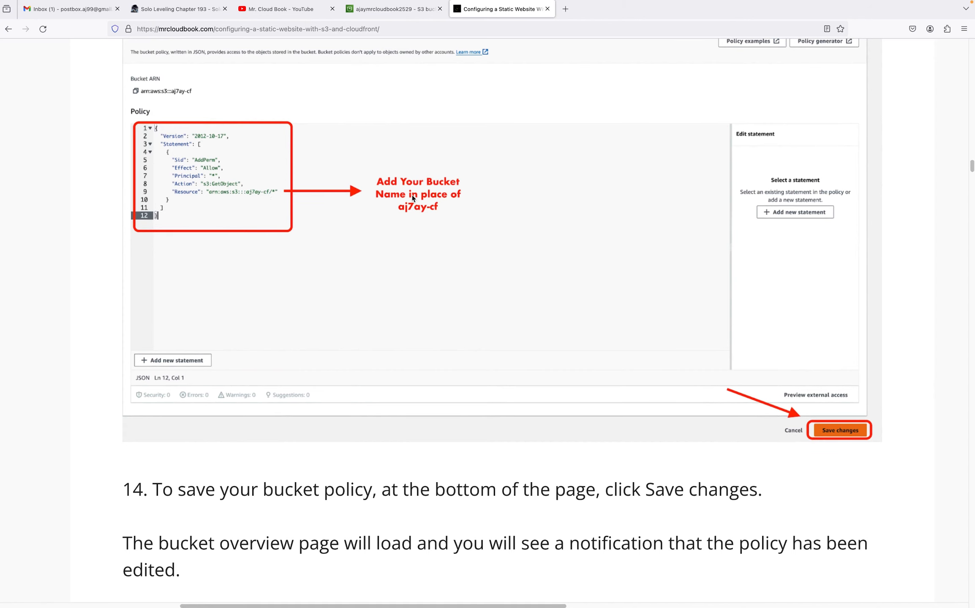
scroll(478, 189, up, 9)
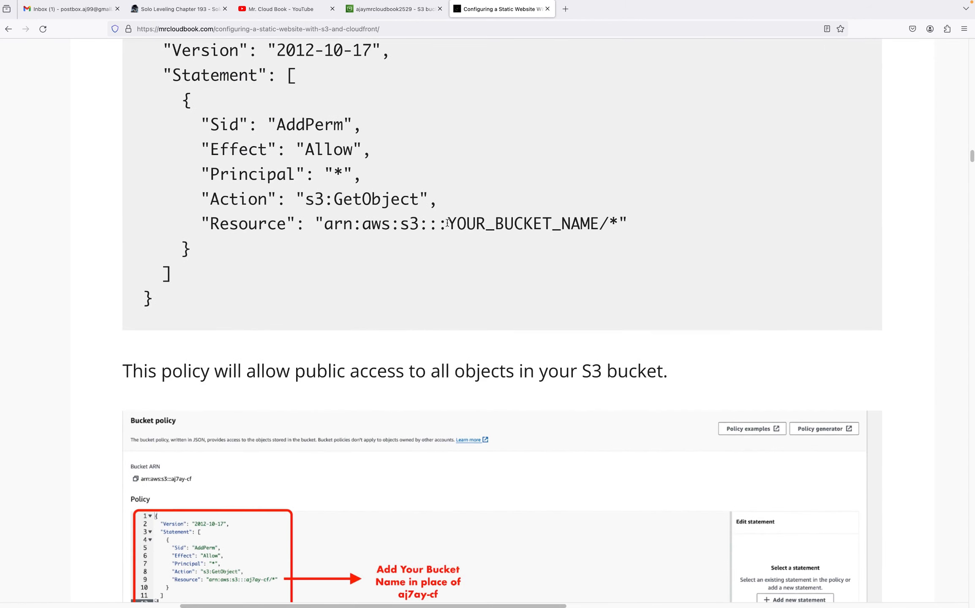
drag(447, 223, 597, 228)
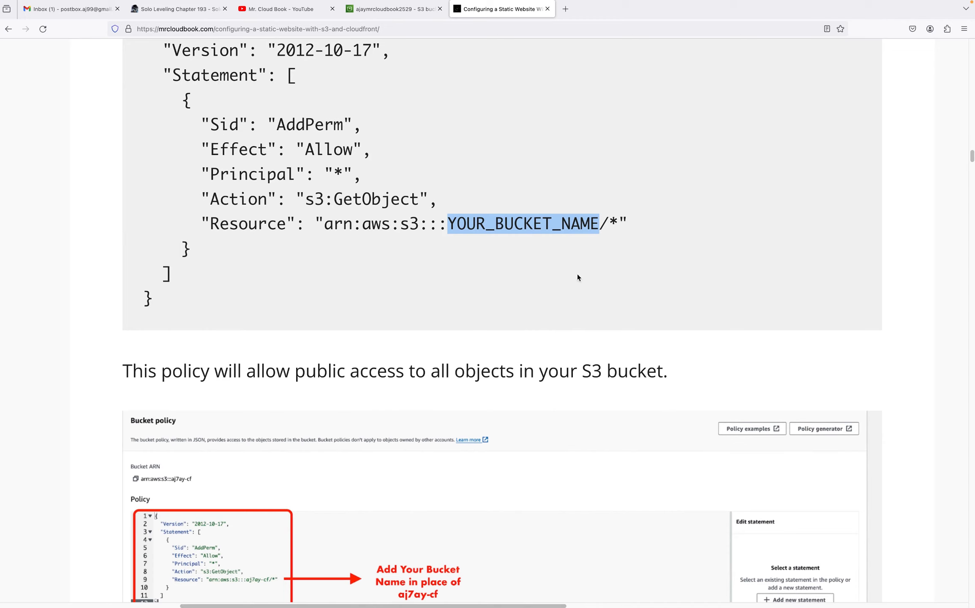
scroll(556, 323, down, 5)
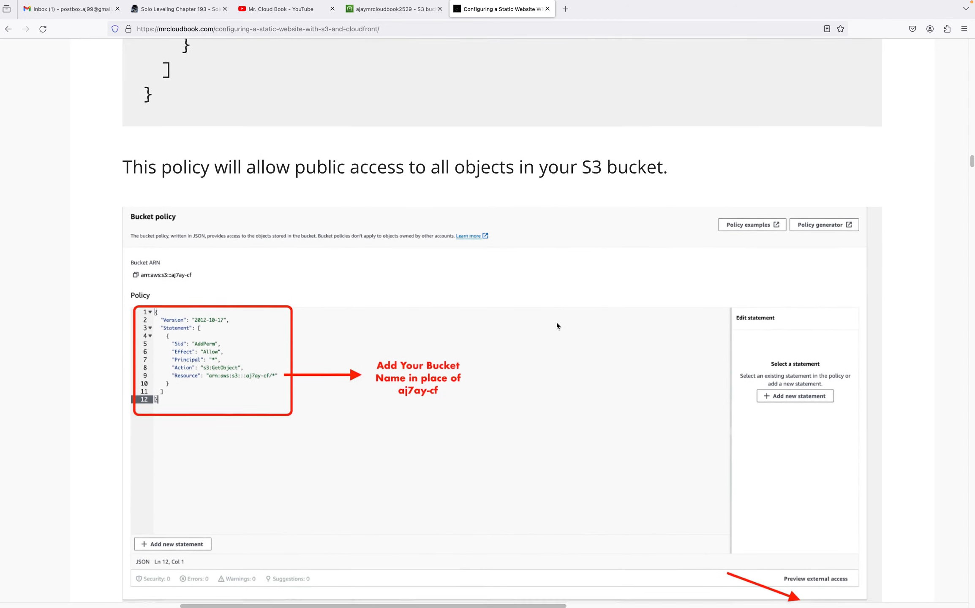
scroll(557, 325, down, 8)
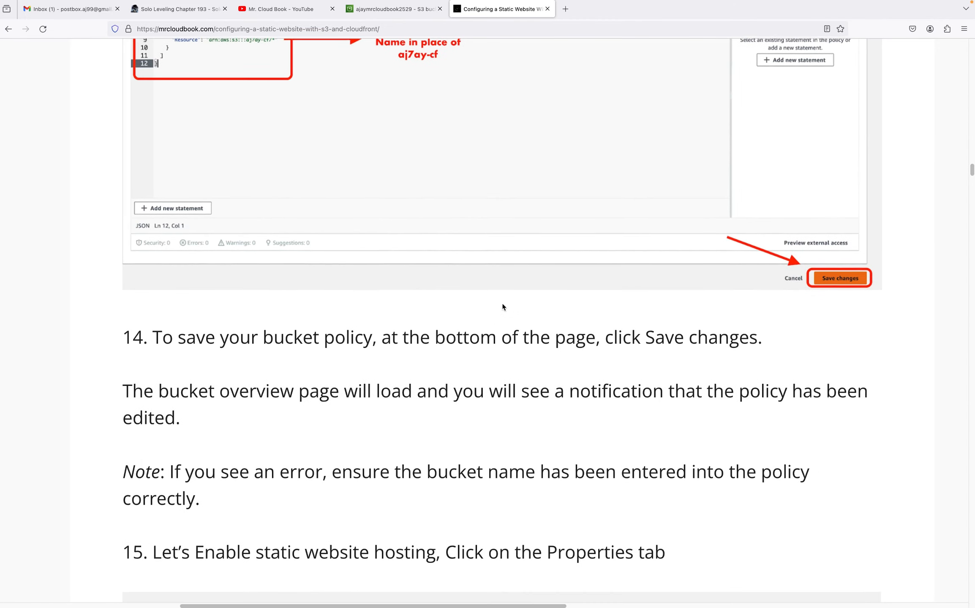
scroll(302, 311, down, 2)
scroll(436, 320, down, 2)
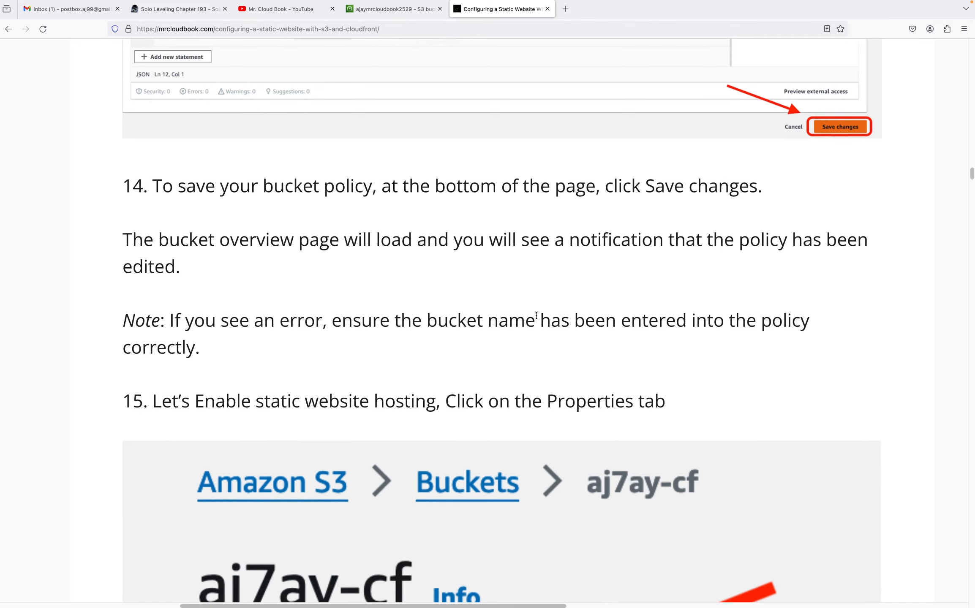
scroll(536, 315, down, 8)
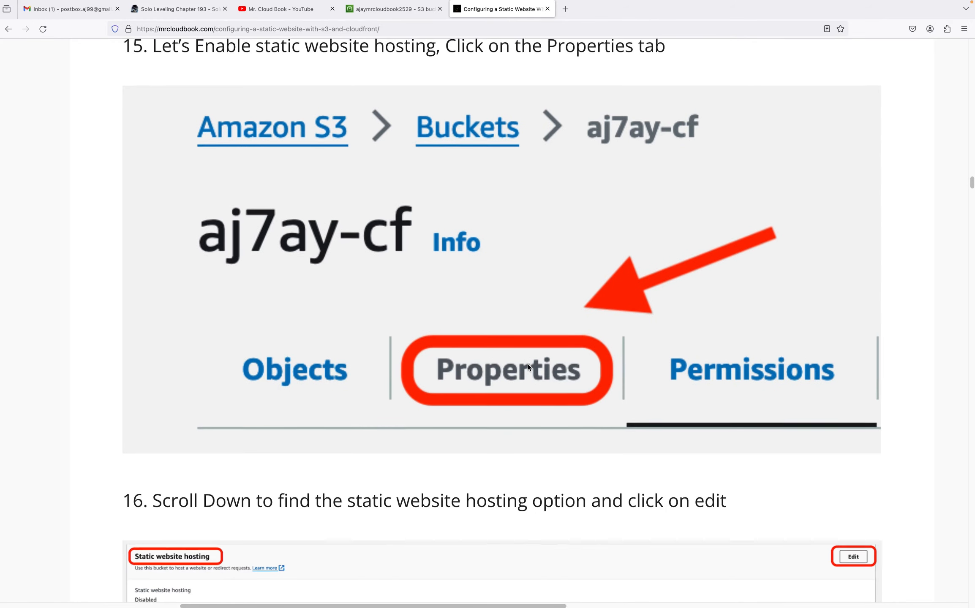
scroll(528, 366, down, 8)
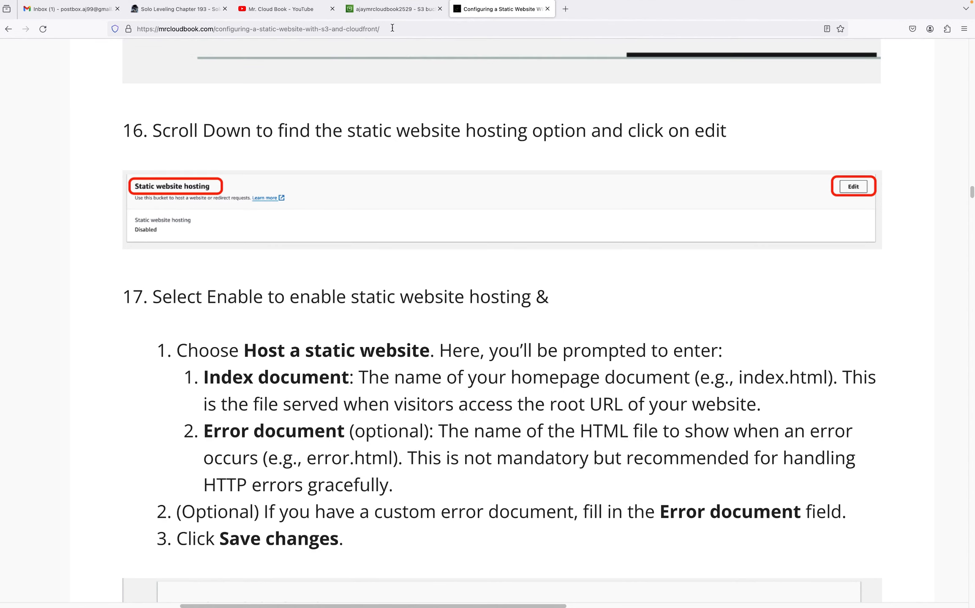
Open the bucket's Properties and start editing its Static website hosting settings
click(387, 13)
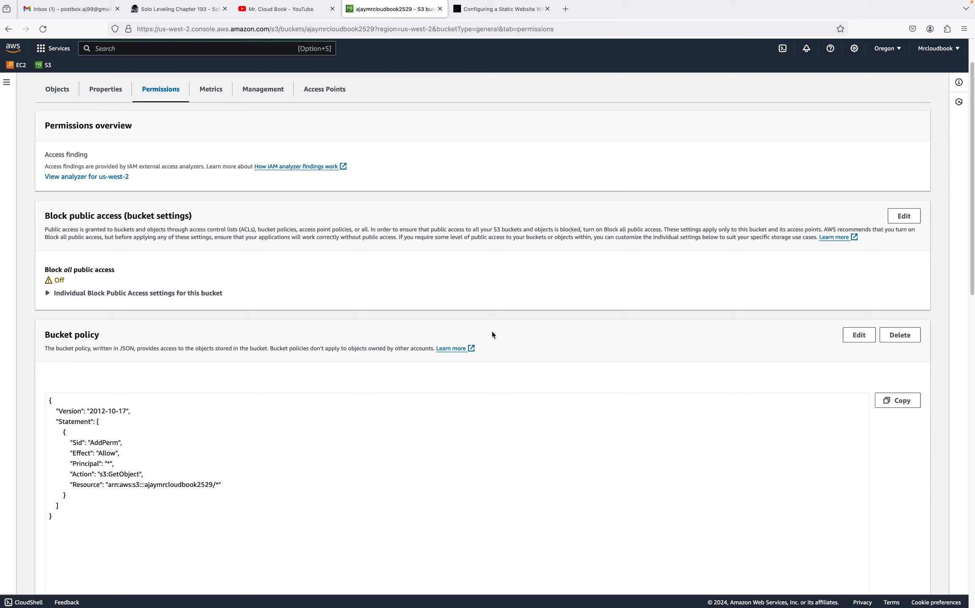
click(95, 89)
scroll(421, 371, down, 10)
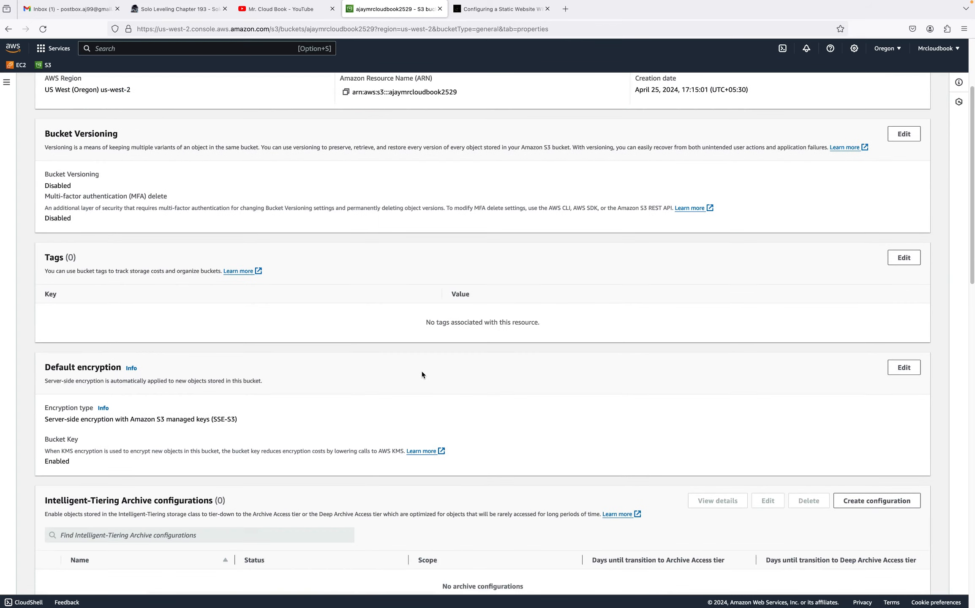
scroll(429, 377, down, 15)
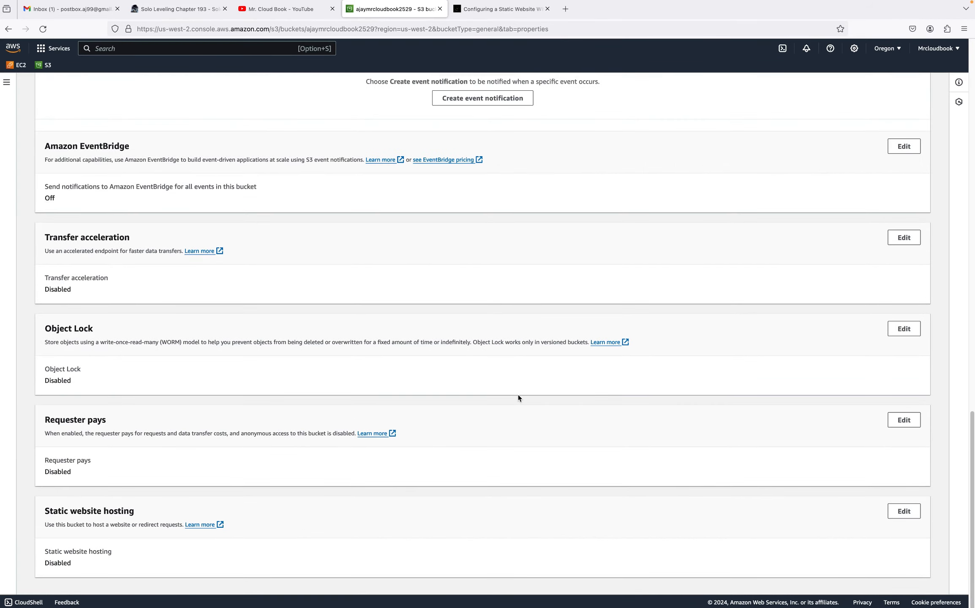
drag(89, 565, 40, 562)
click(901, 513)
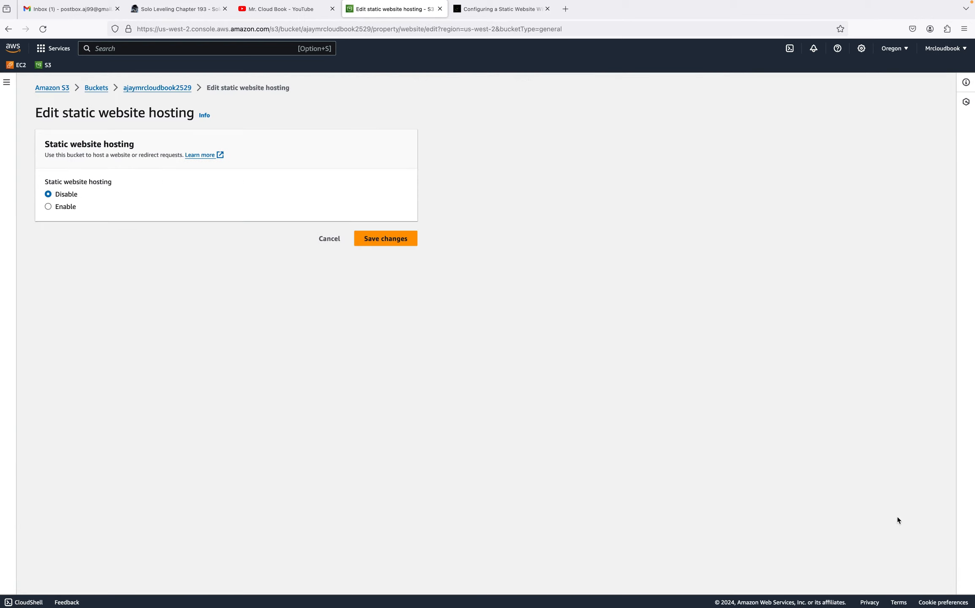
Enable static website hosting and set the index document to index.html
click(58, 208)
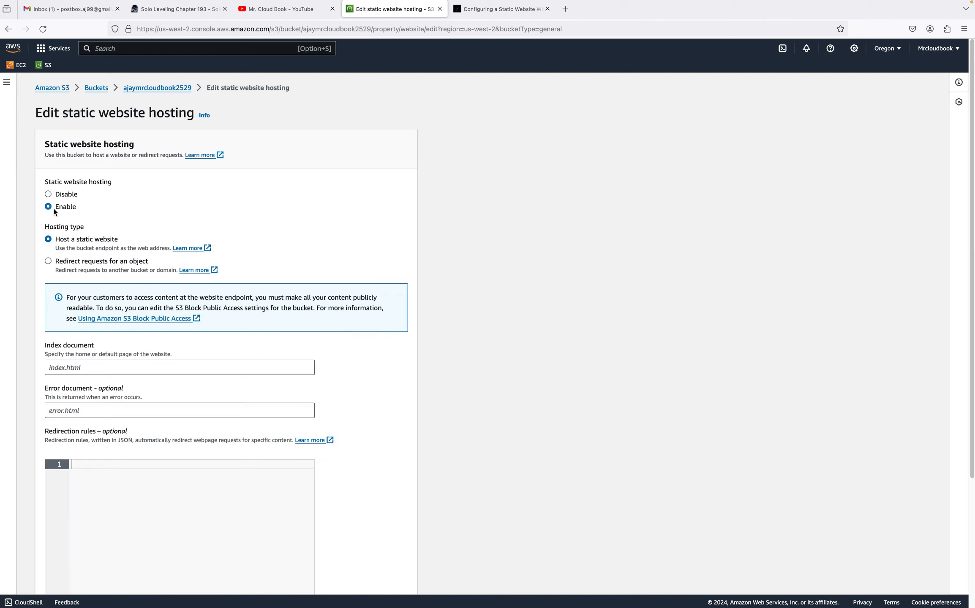
click(94, 370)
text(in)
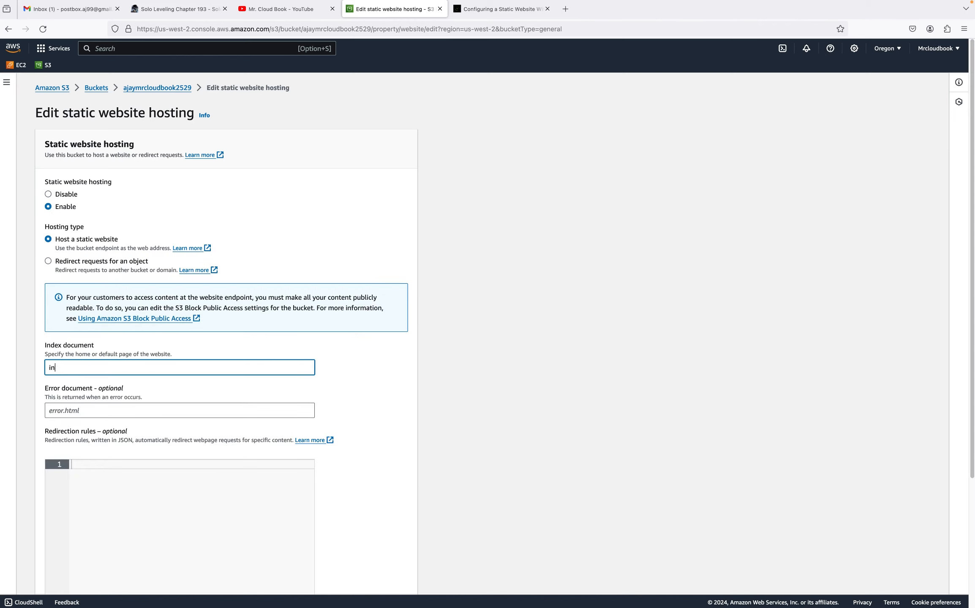
key(BackSpace)
key(BackSpace)
key(BackSpace)
text(index.ht)
Set the error document to error.html and save the static website hosting changes
click(100, 415)
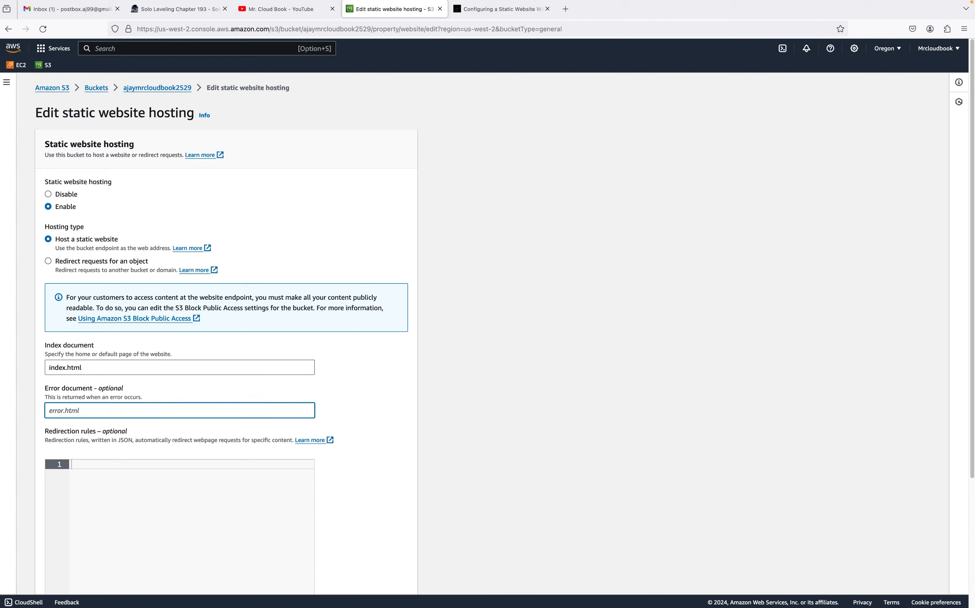
text(error.html)
click(366, 399)
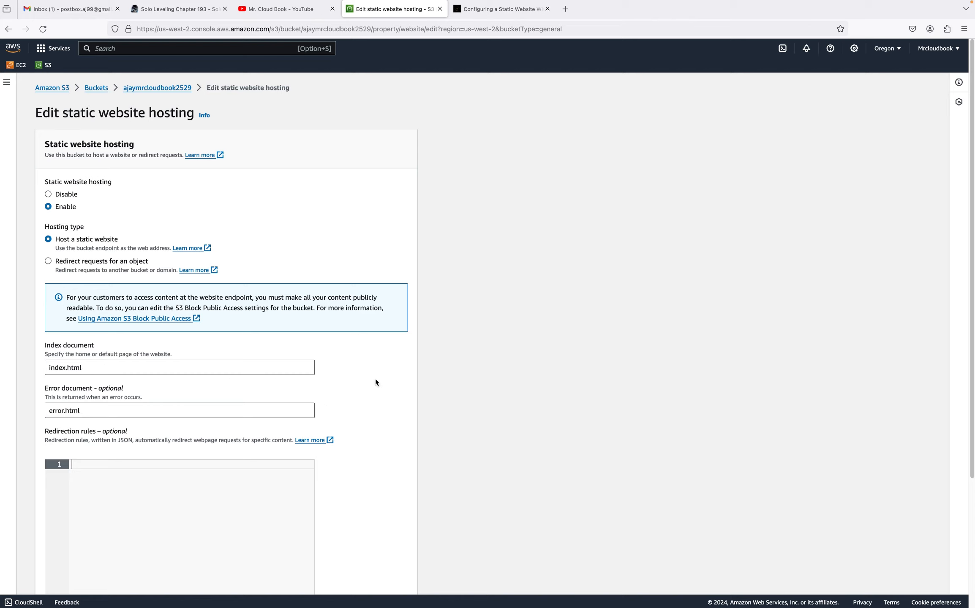
scroll(370, 444, down, 1)
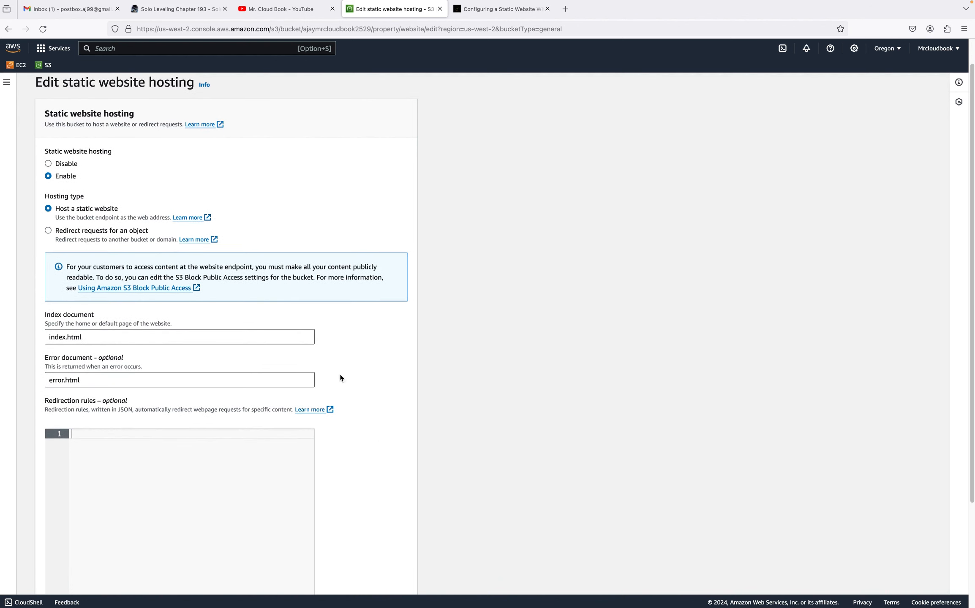
scroll(353, 477, down, 4)
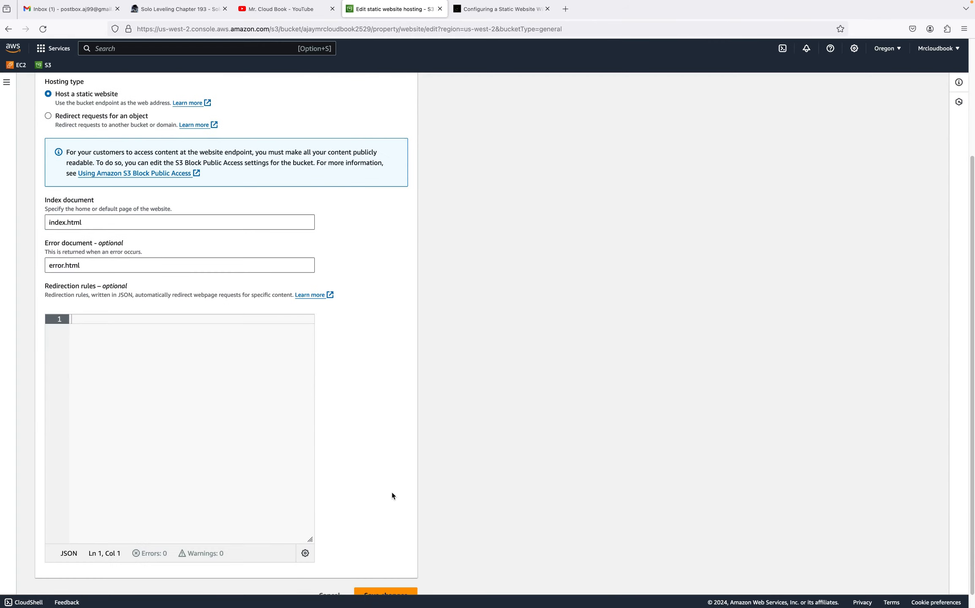
click(369, 577)
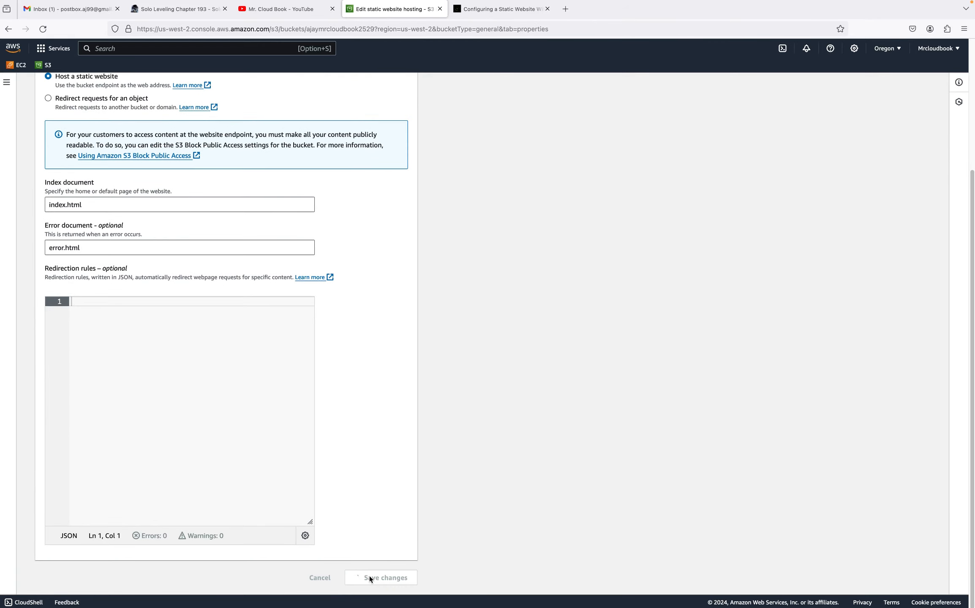
Copy the bucket website endpoint URL from the Static website hosting section
scroll(528, 463, down, 20)
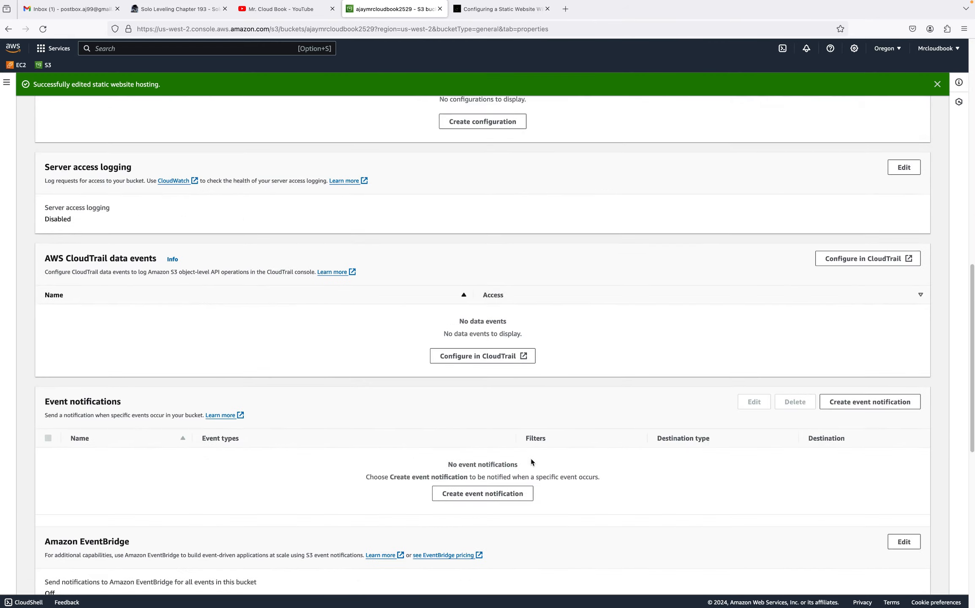
scroll(537, 466, down, 2)
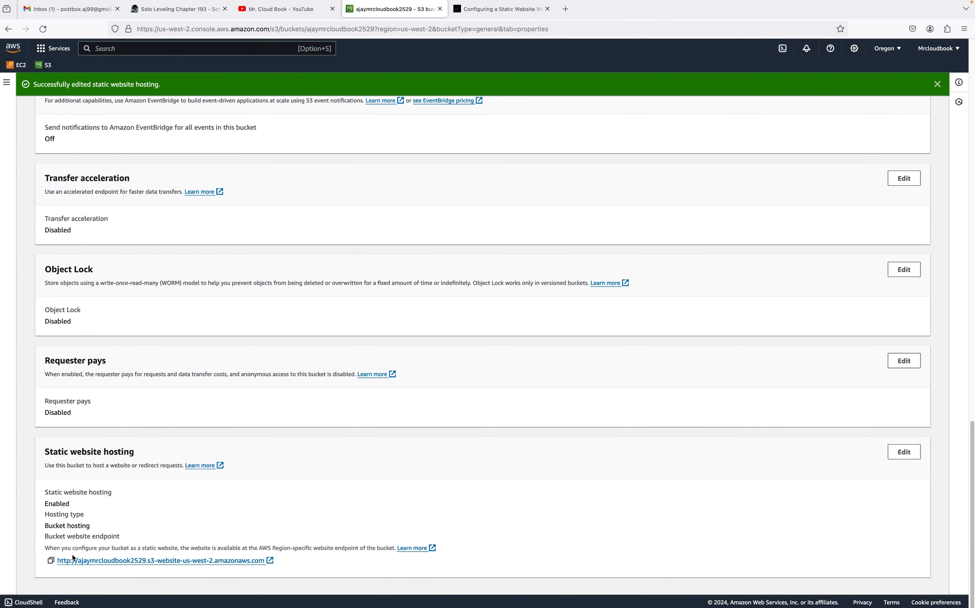
drag(81, 506, 37, 508)
click(50, 560)
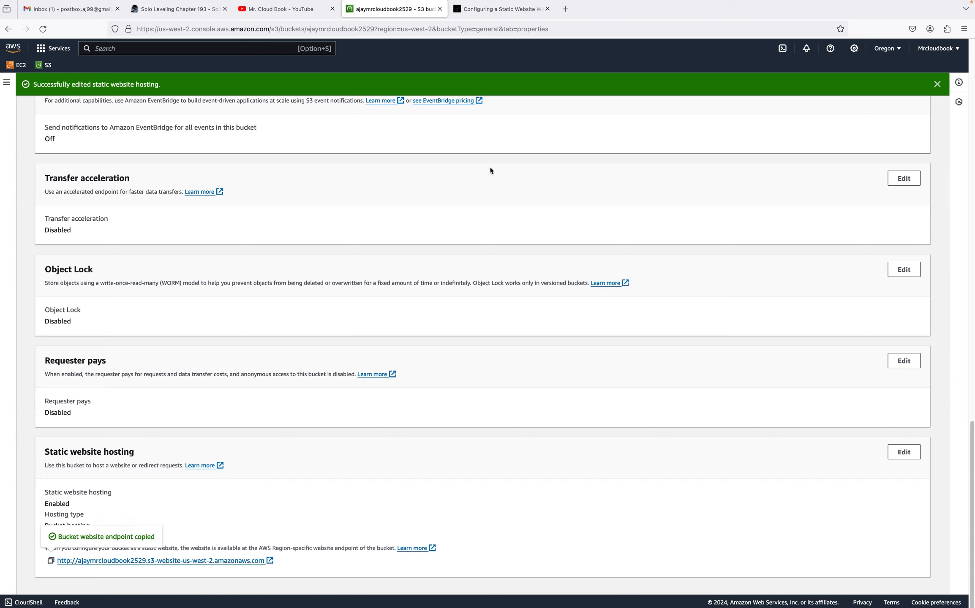
Open the copied website endpoint in a new browser tab
click(565, 9)
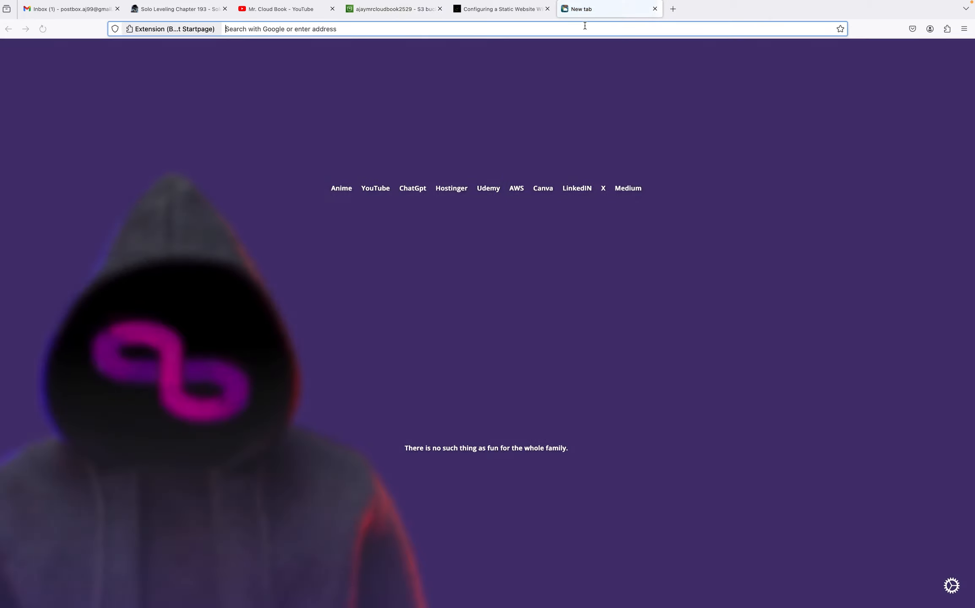
click(584, 25)
key(super+v)
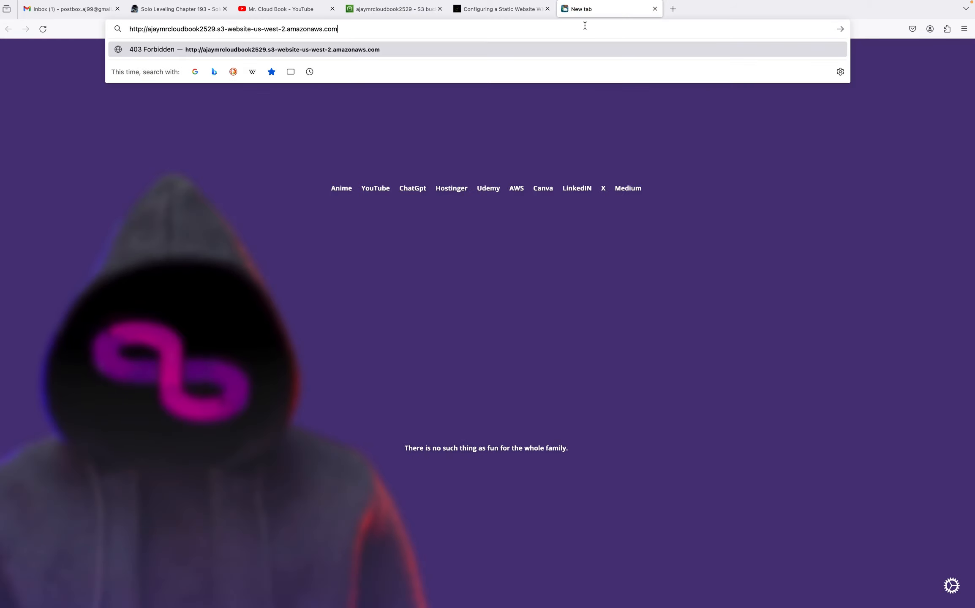
key(Return)
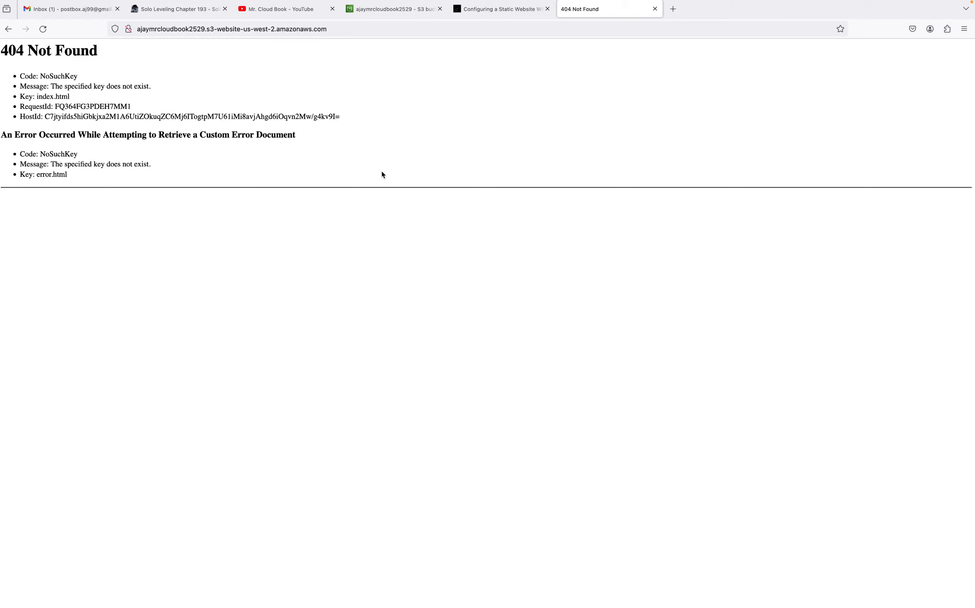
Return to the bucket in the S3 console and open its Objects tab
click(381, 10)
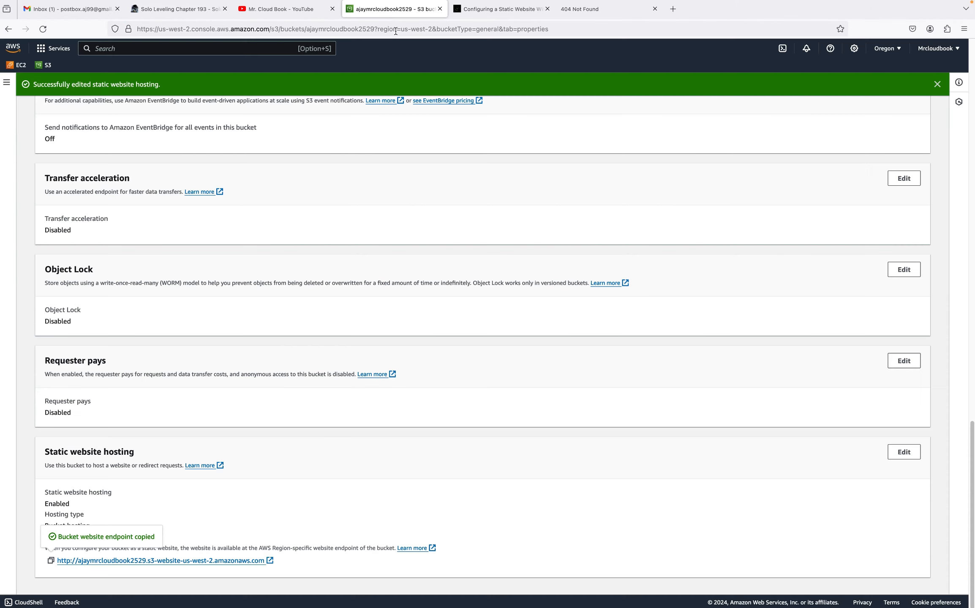
scroll(296, 217, up, 4)
scroll(234, 217, up, 20)
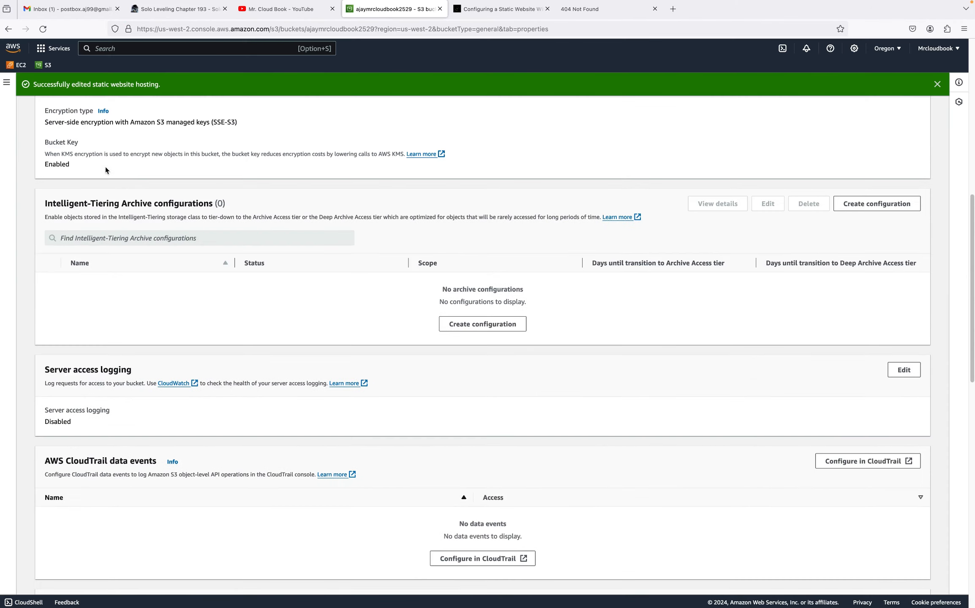
click(52, 168)
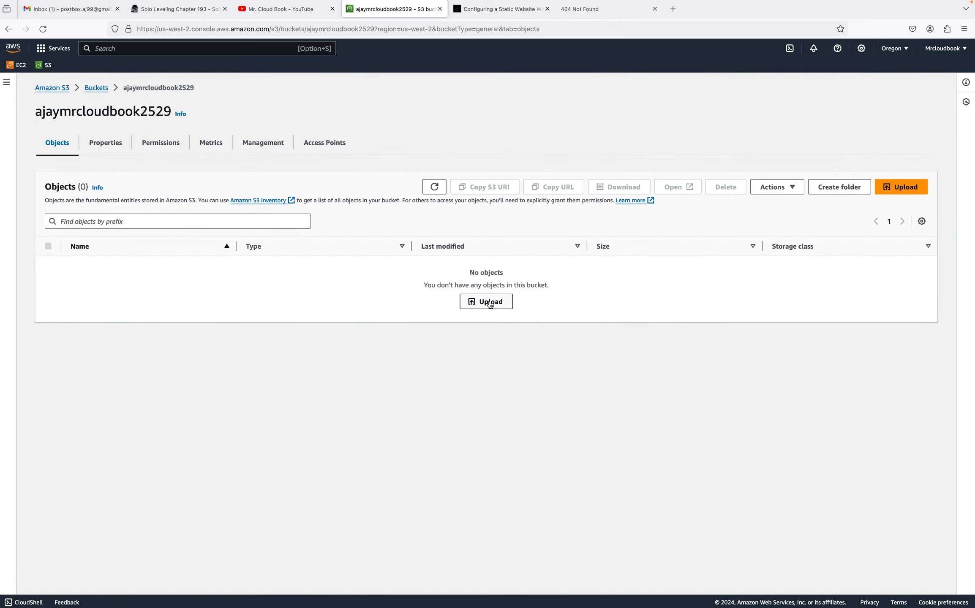
Review the guide's instructions for uploading the website files and the linked Nerflix-website GitHub repository
click(600, 13)
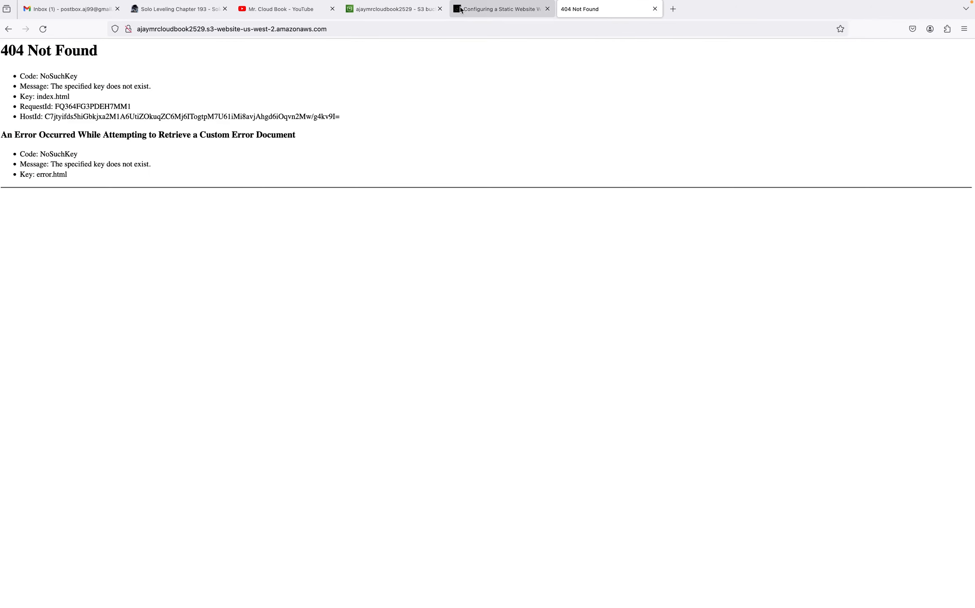
click(498, 9)
scroll(489, 473, down, 2)
scroll(490, 462, down, 10)
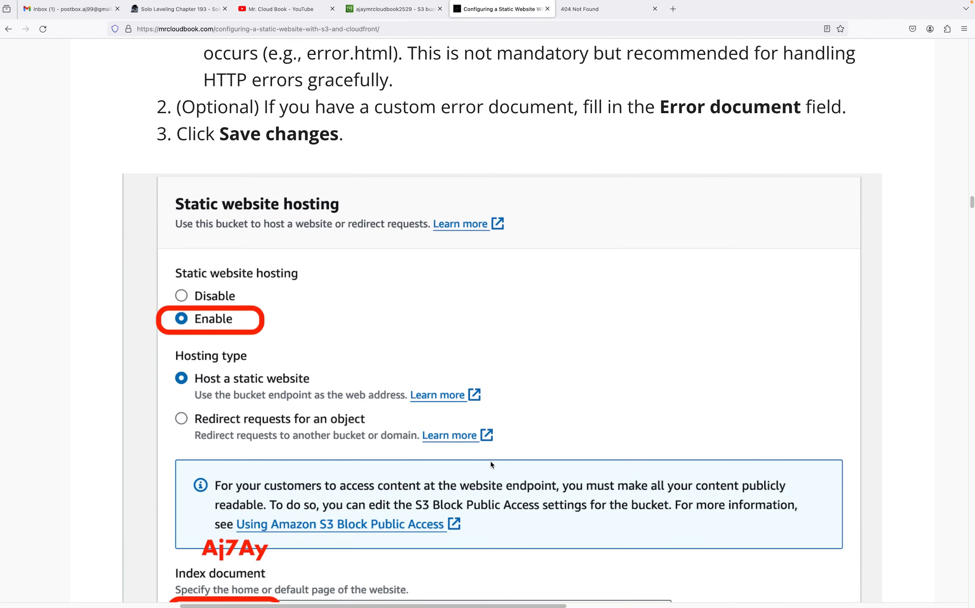
scroll(490, 464, down, 4)
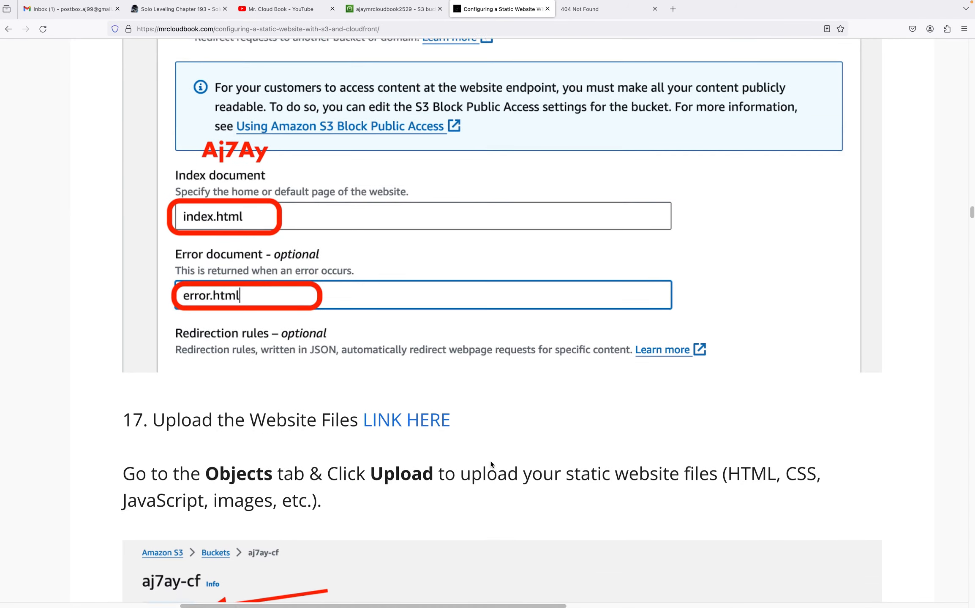
scroll(492, 462, down, 5)
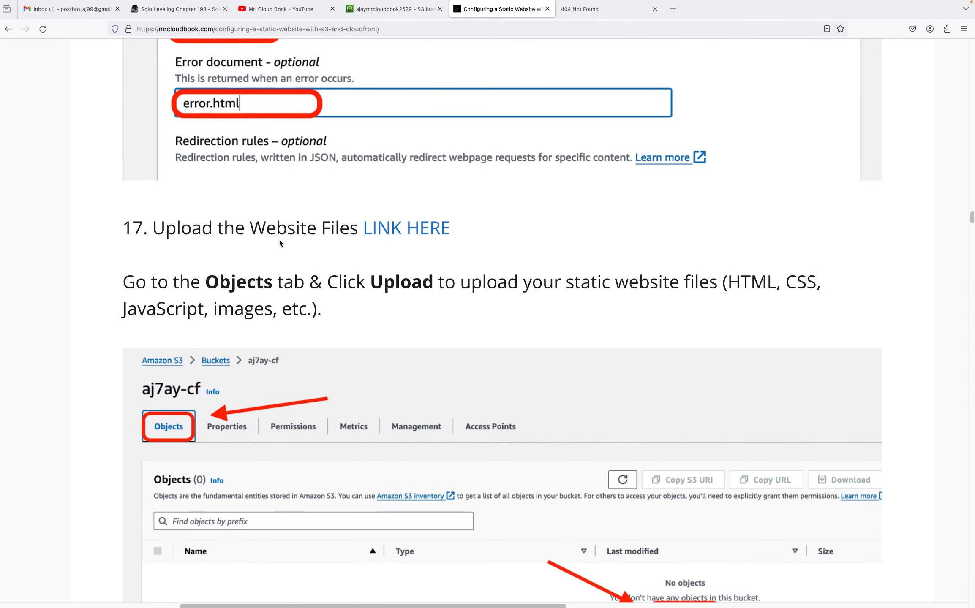
click(402, 234)
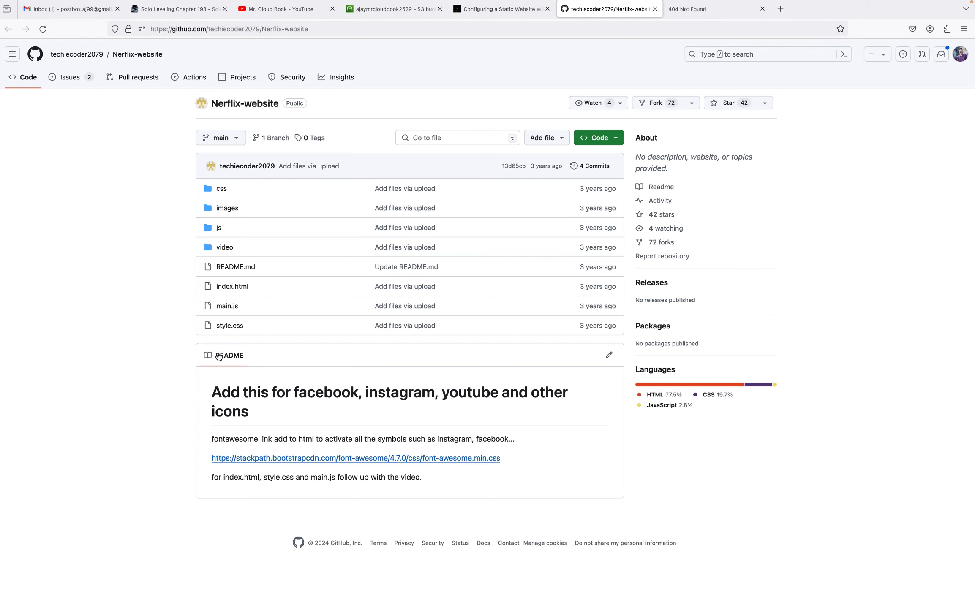
click(494, 16)
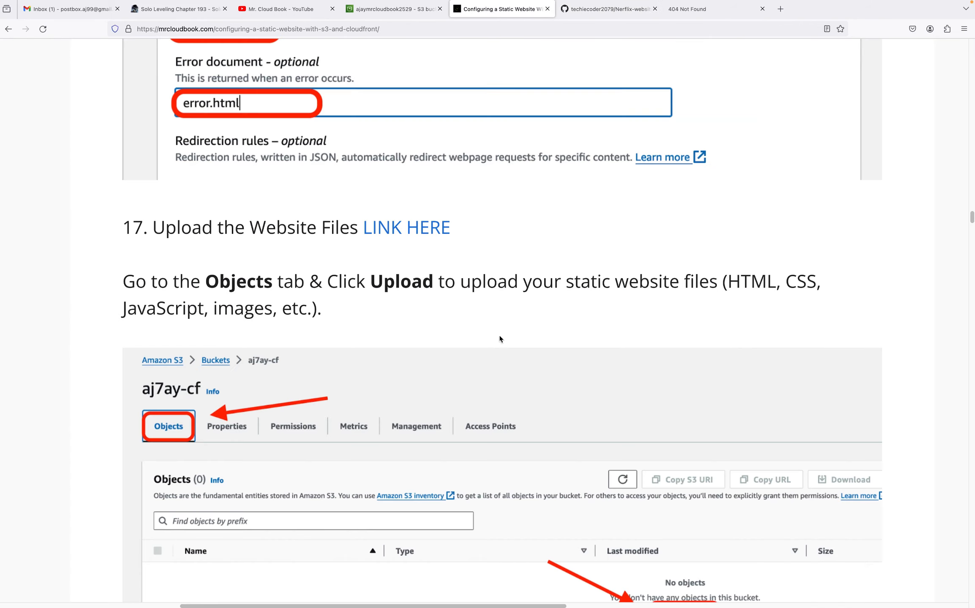
scroll(498, 345, down, 5)
scroll(495, 357, down, 4)
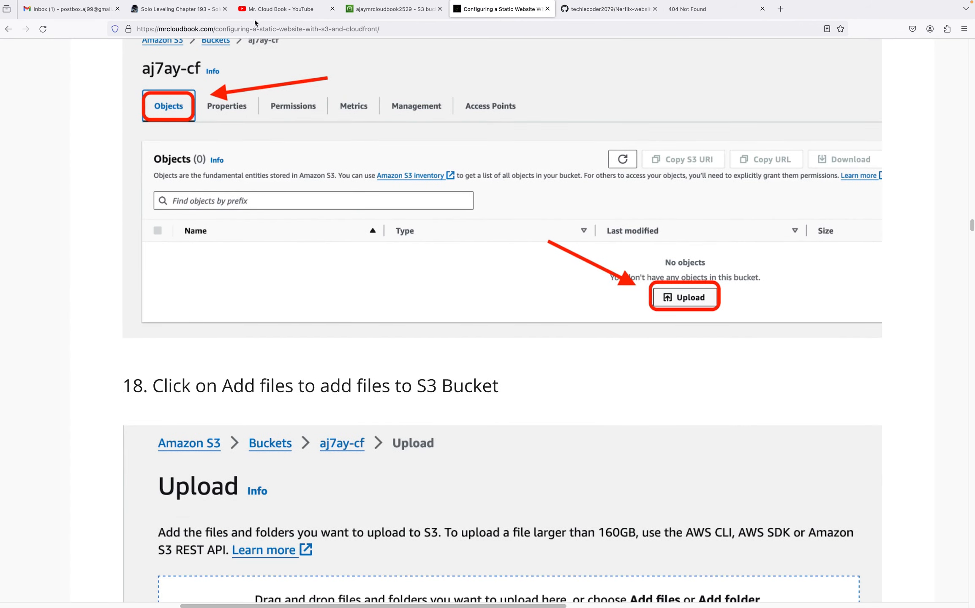
Start an upload to the bucket and add index.html, main.js and style.css from the Nerflix-website folder
click(374, 10)
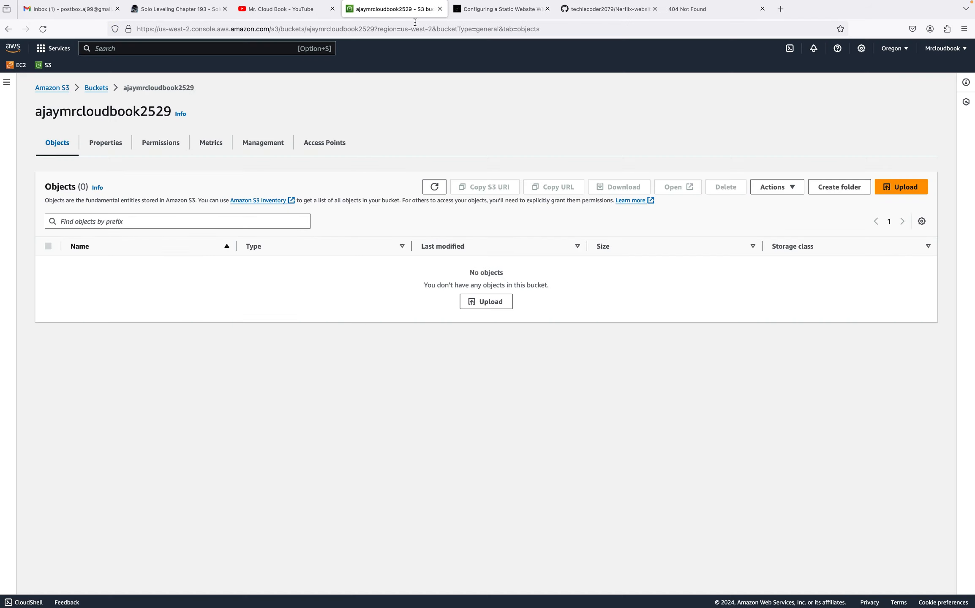
click(477, 304)
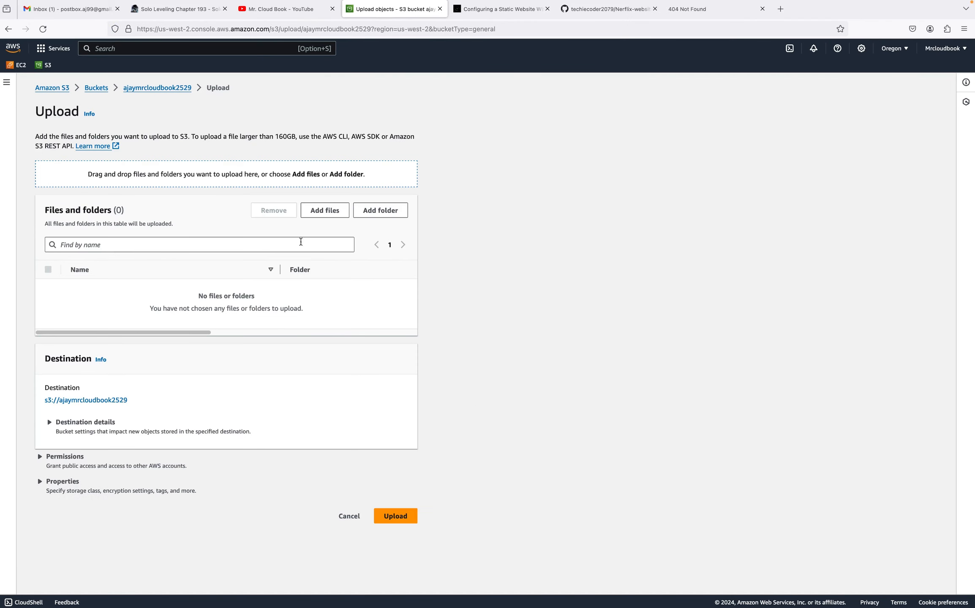
click(330, 211)
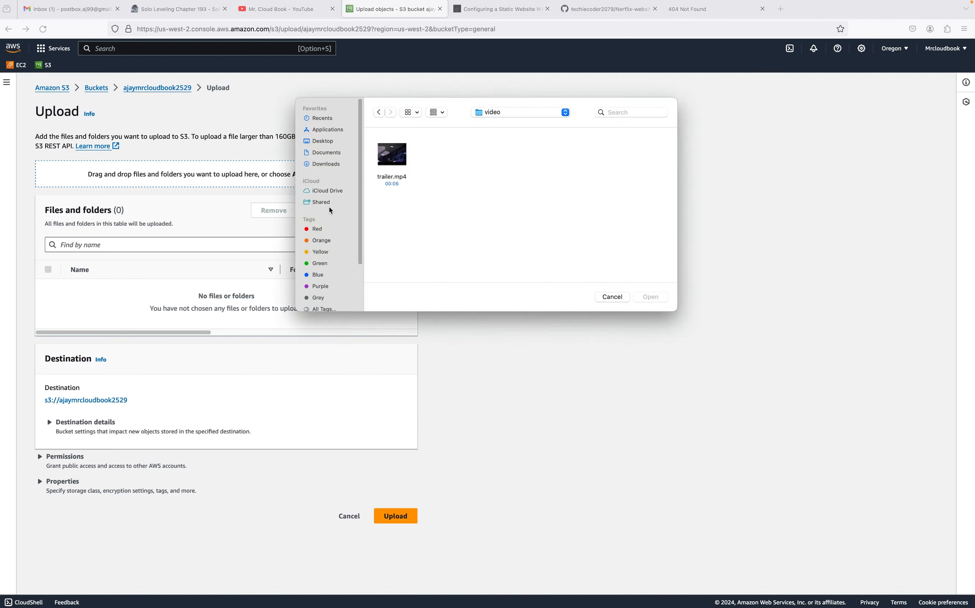
click(501, 118)
click(502, 122)
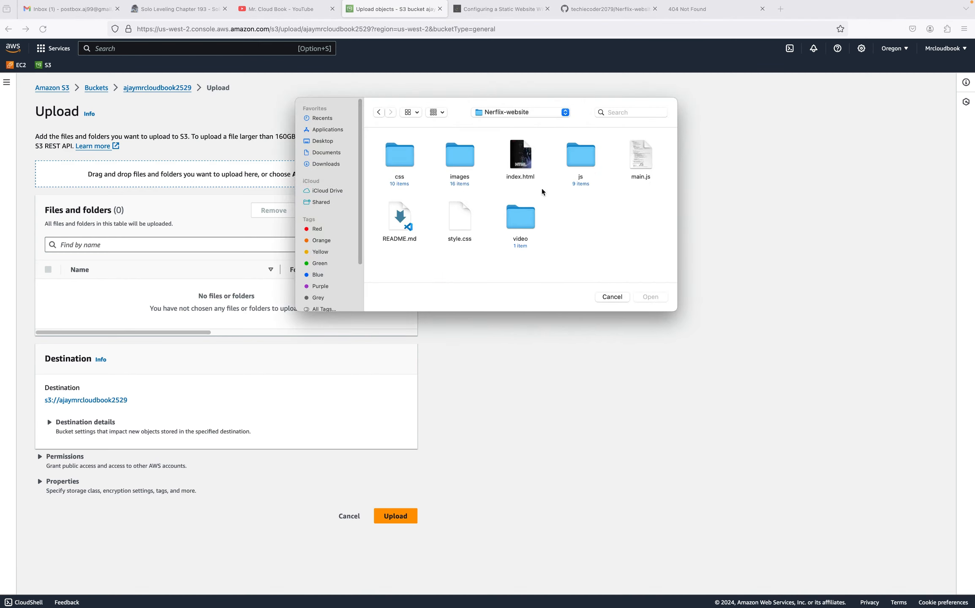
click(452, 227)
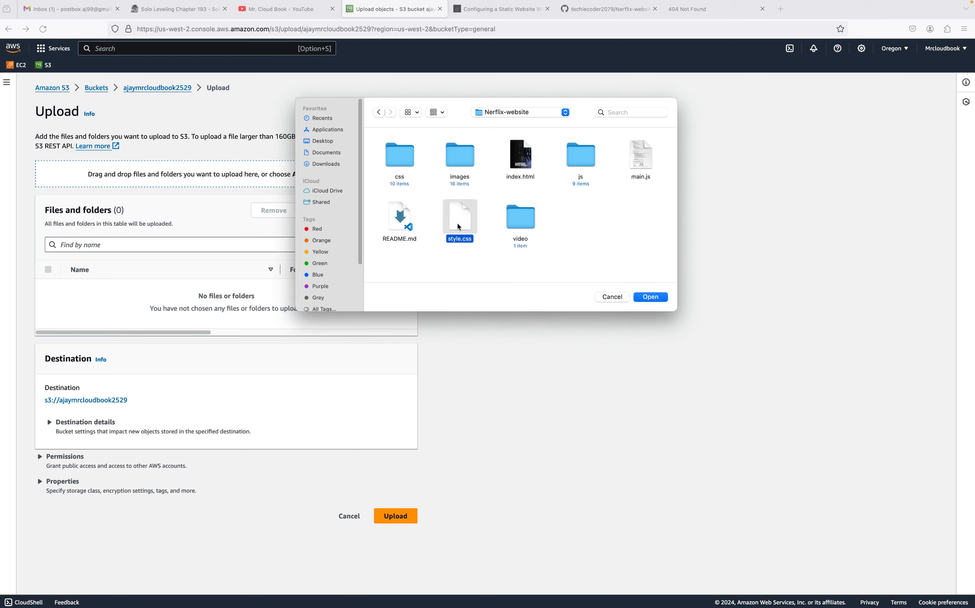
super+click(641, 161)
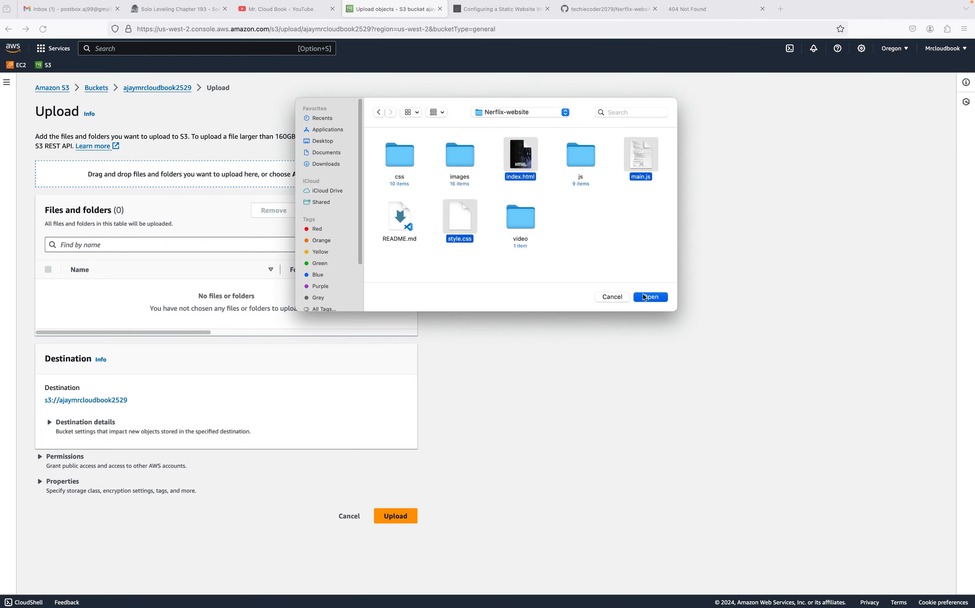
click(643, 297)
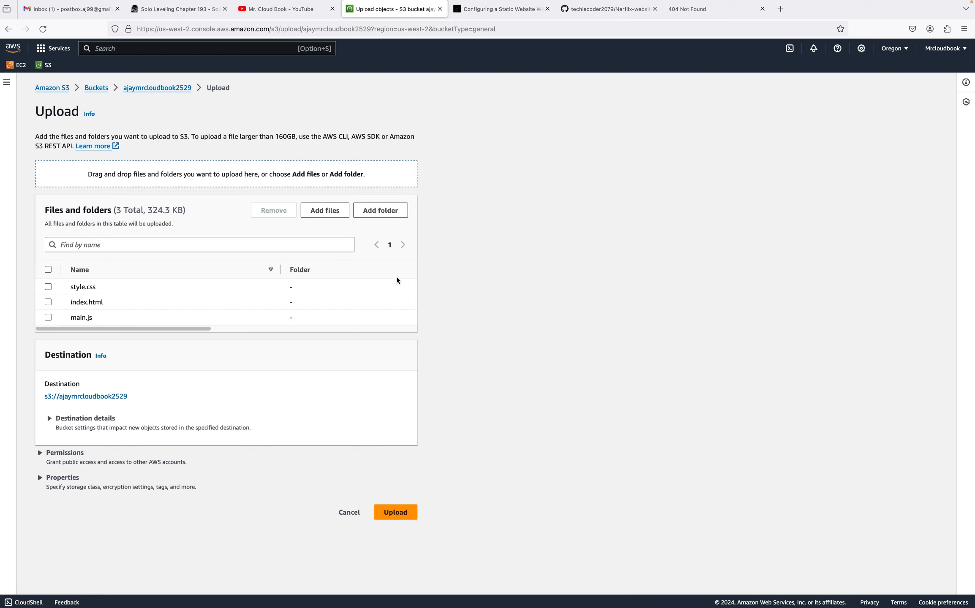
Add the css folder to the upload
click(382, 212)
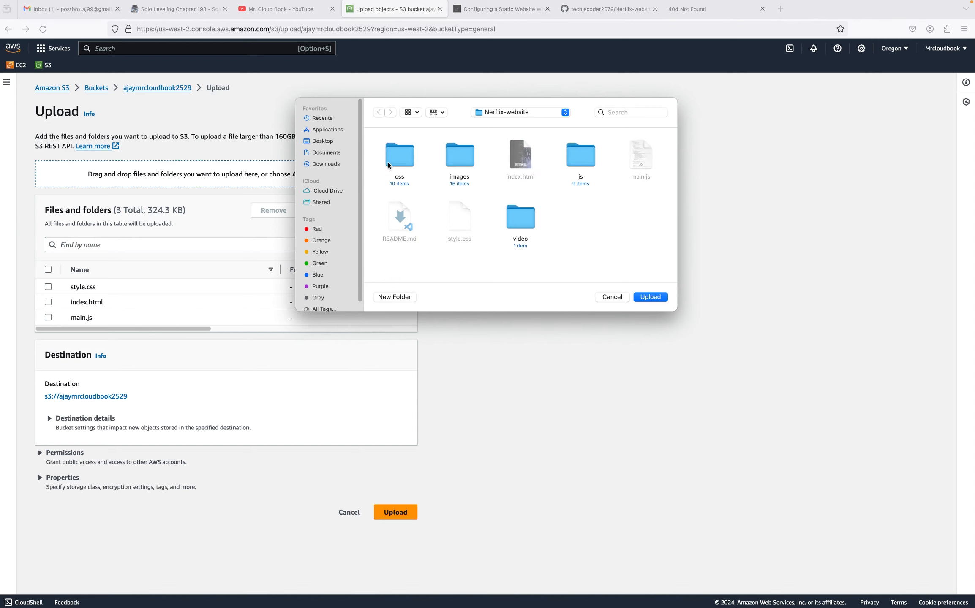
click(643, 297)
click(558, 96)
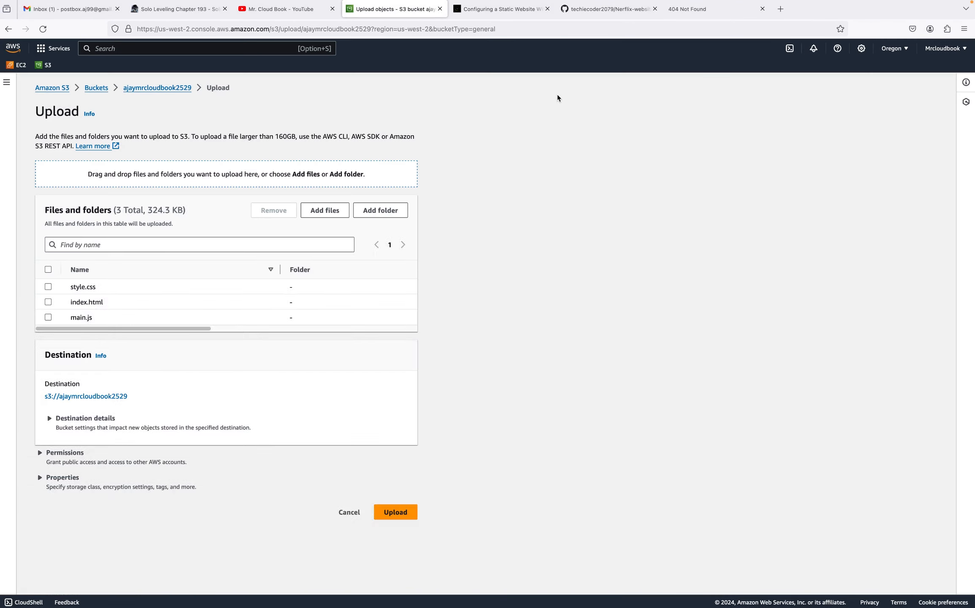
Add the images folder from Nerflix-website to the upload
click(383, 211)
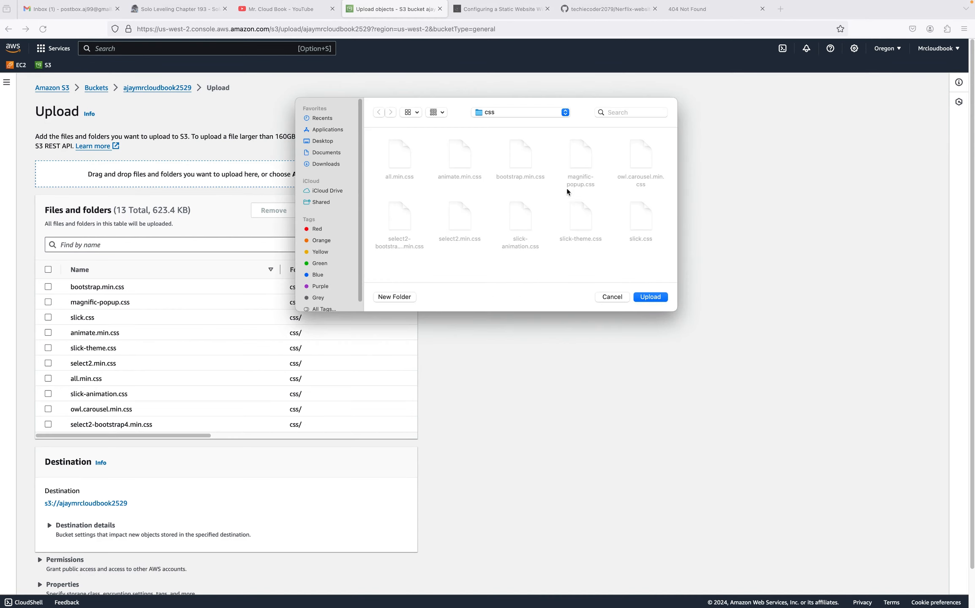
click(513, 113)
click(516, 123)
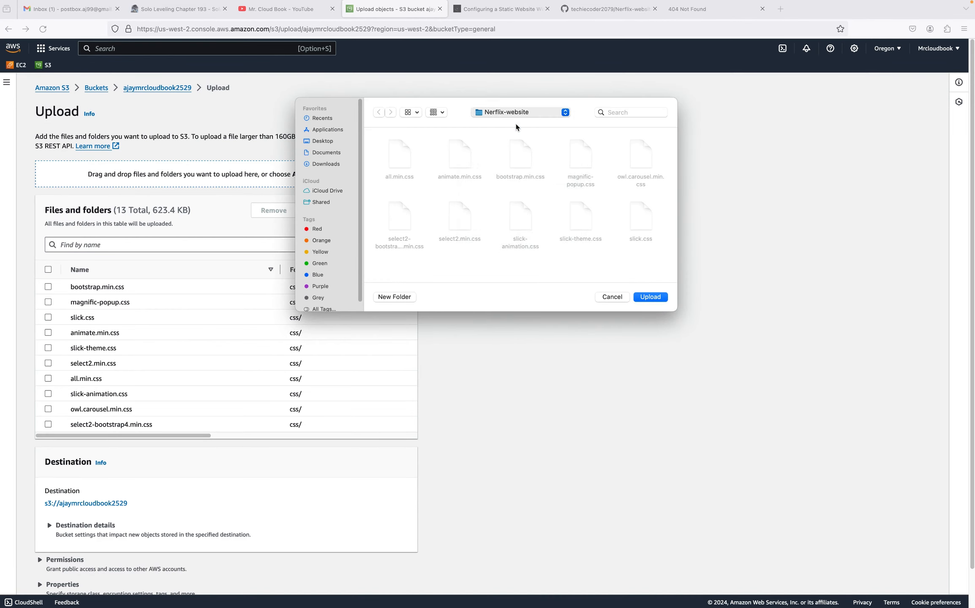
click(649, 297)
click(549, 91)
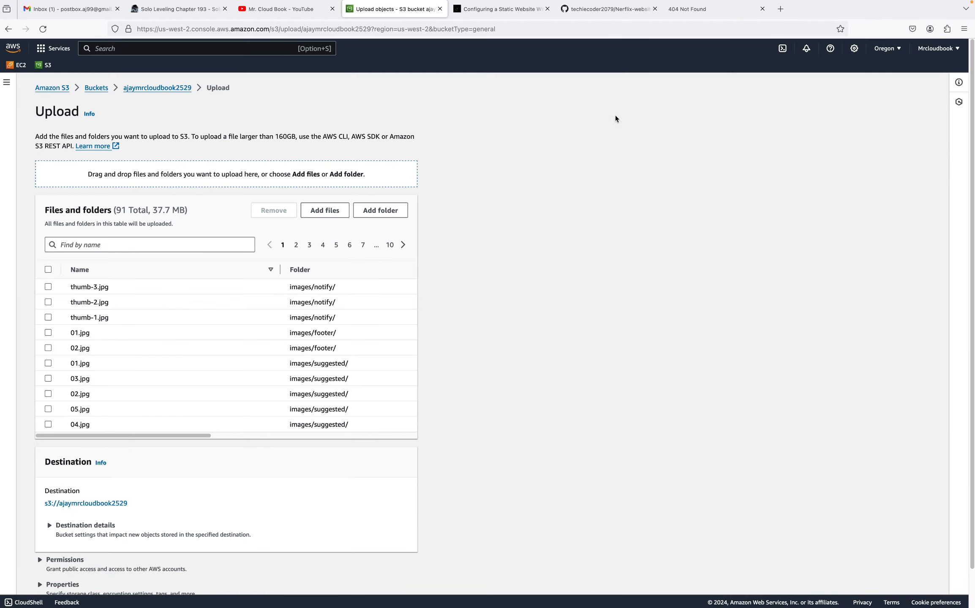
Add the js folder from the Nerflix-website folder to the upload and confirm uploading its files
click(389, 210)
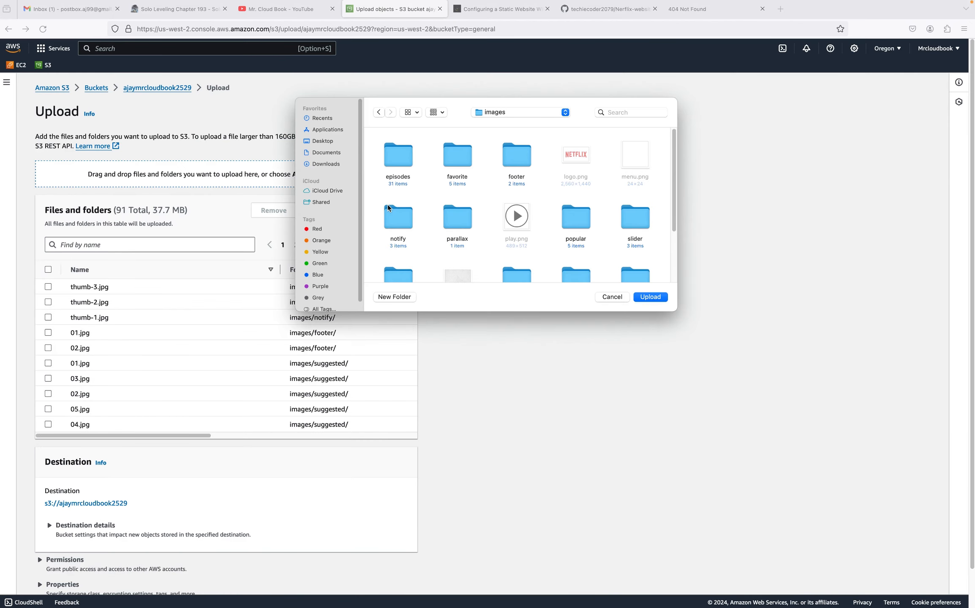
click(518, 113)
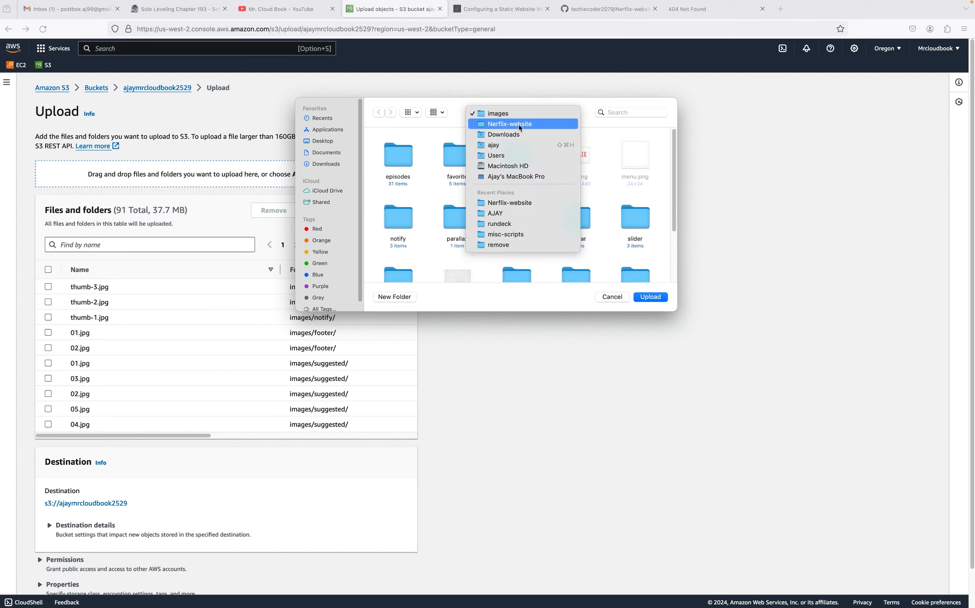
click(520, 124)
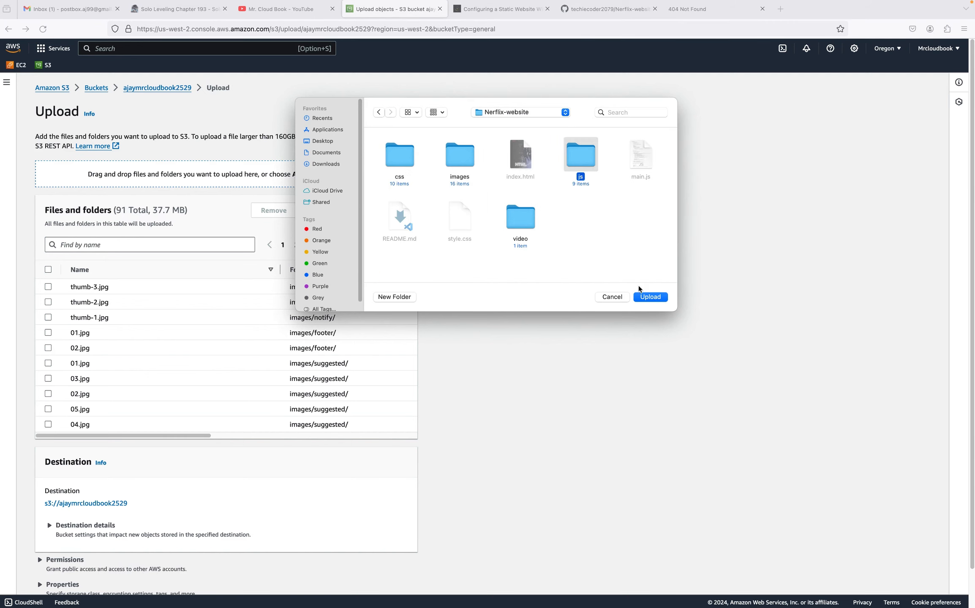
click(651, 297)
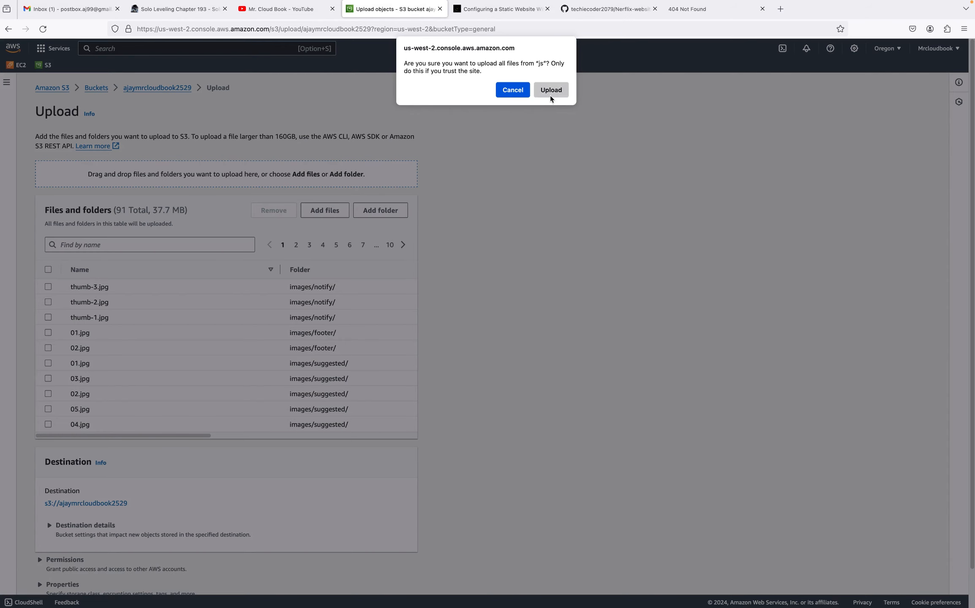
click(550, 93)
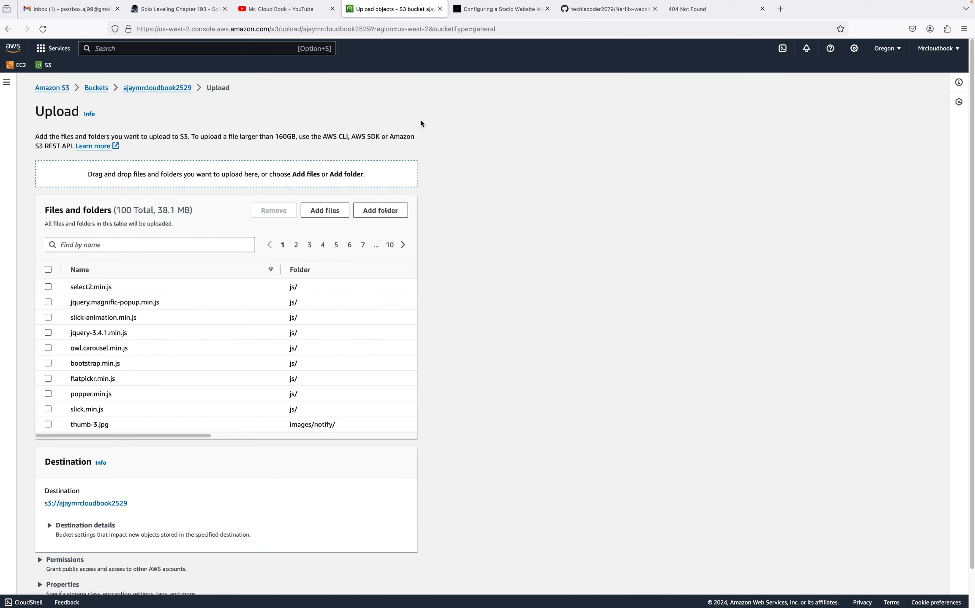
Add the video folder from Nerflix-website to the upload and confirm uploading its files
click(383, 212)
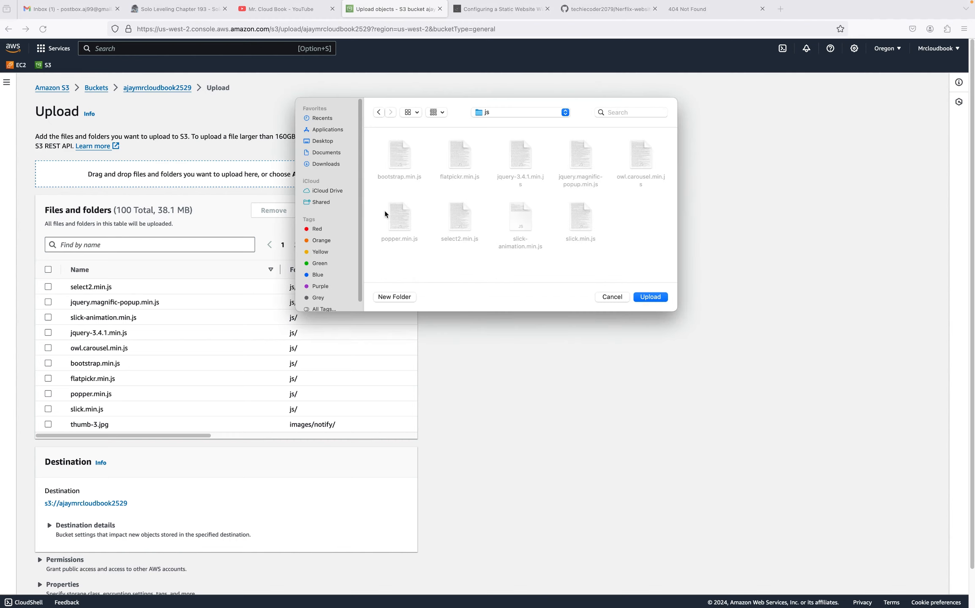
click(516, 114)
click(511, 128)
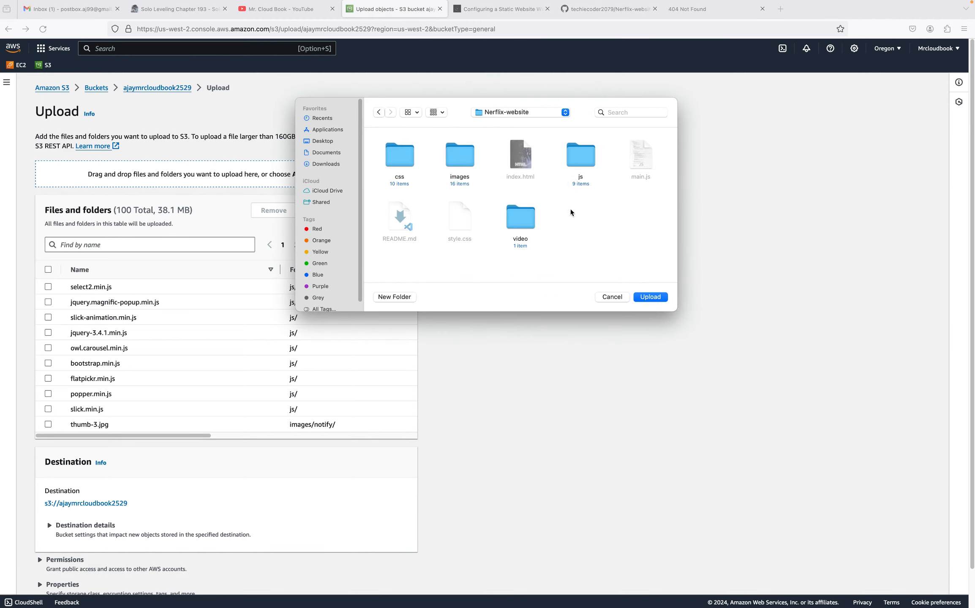
click(658, 296)
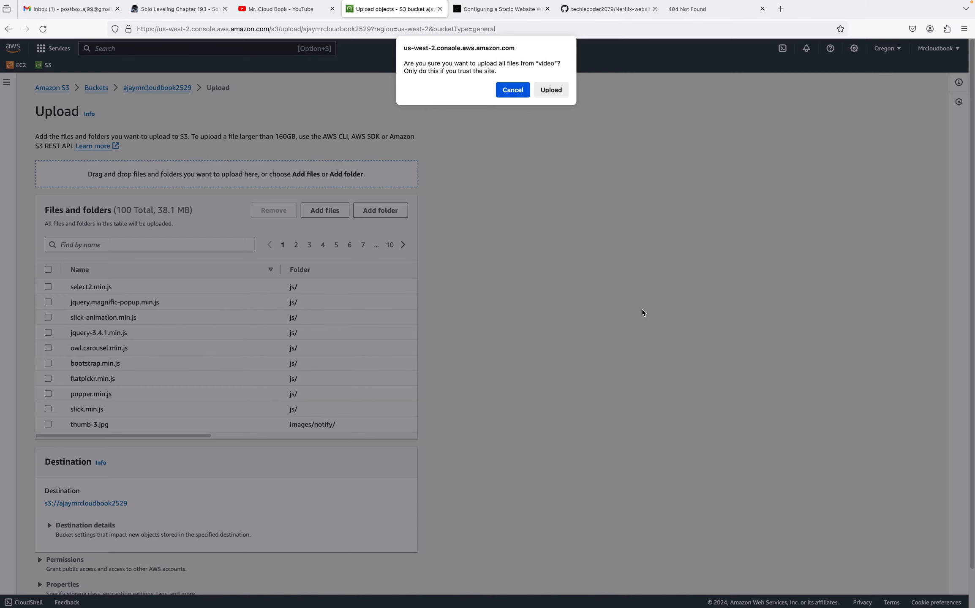
click(557, 94)
Upload all queued files and folders to the bucket, then close the upload status page
scroll(423, 347, down, 2)
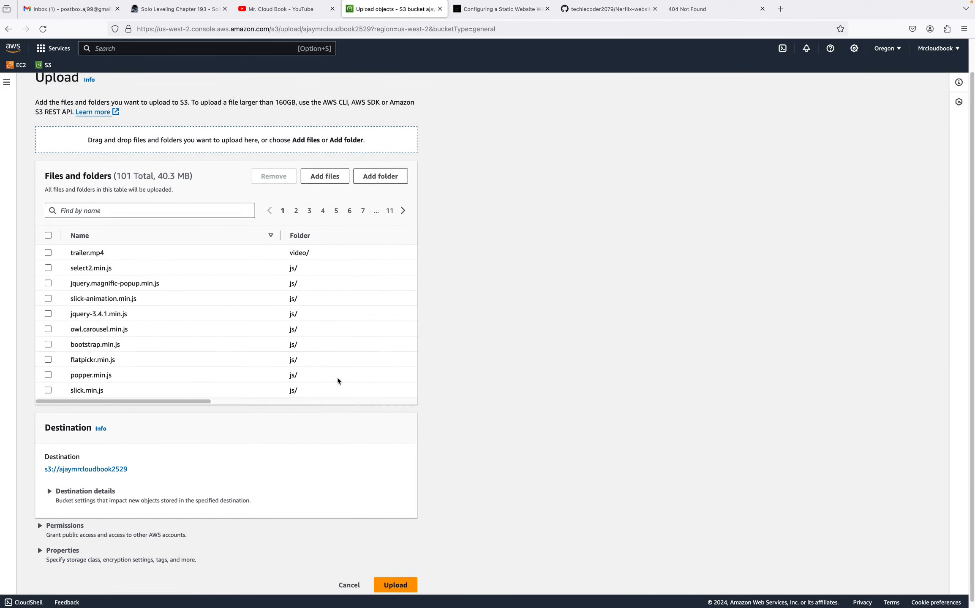
click(394, 577)
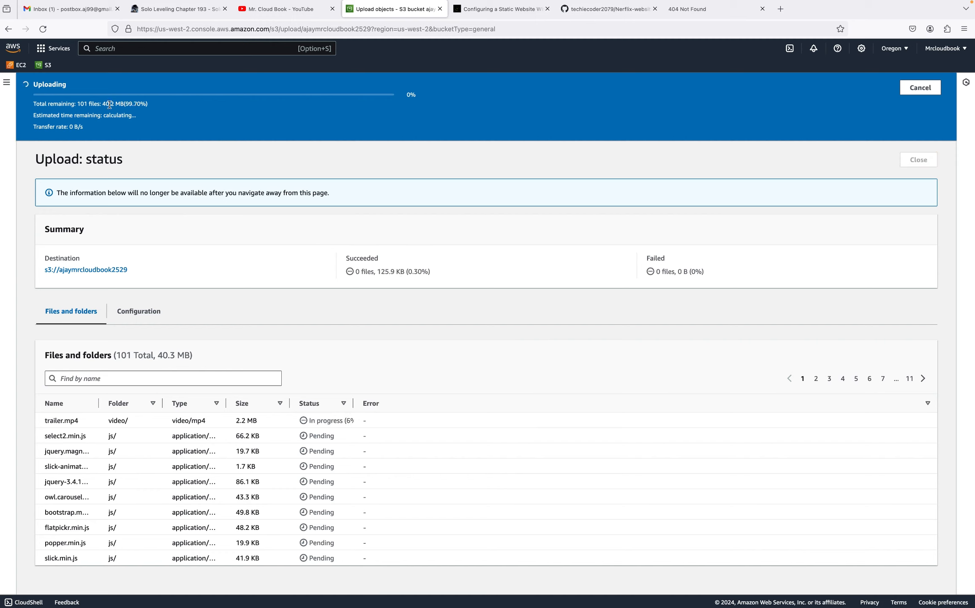
drag(103, 104, 124, 105)
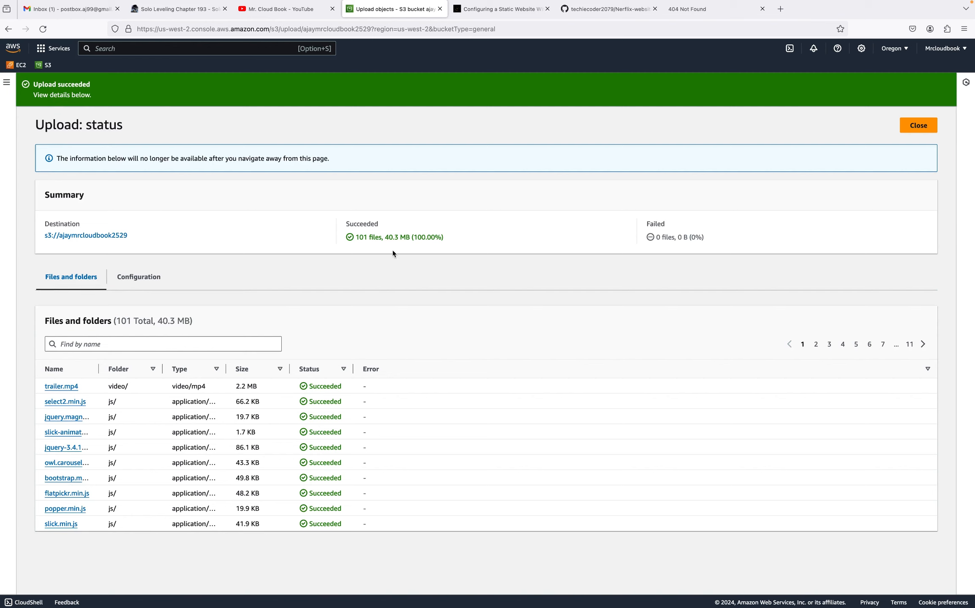
drag(354, 239, 409, 237)
click(917, 127)
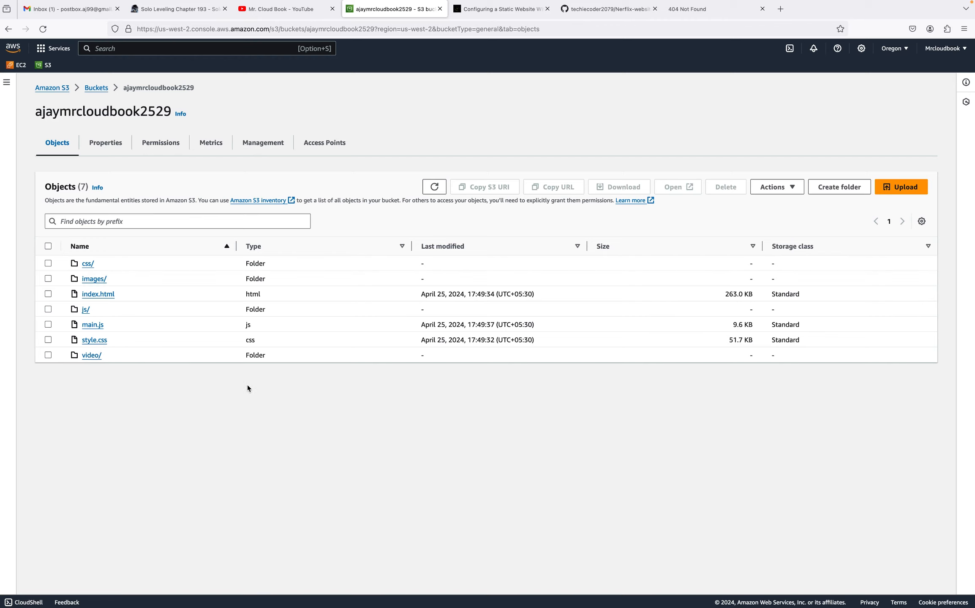
Copy the bucket website endpoint from the bucket's Static website hosting properties
click(685, 10)
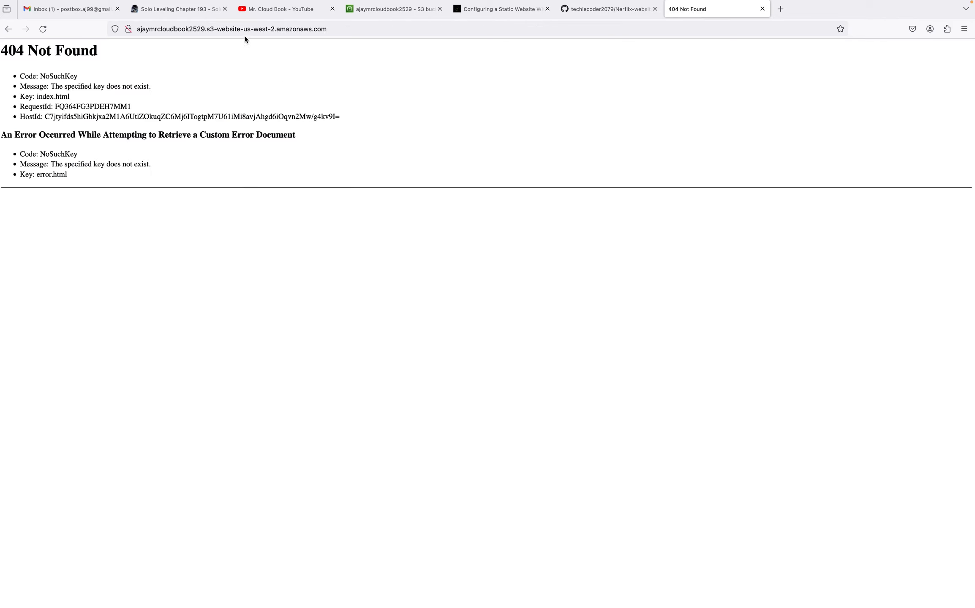
click(389, 10)
click(103, 150)
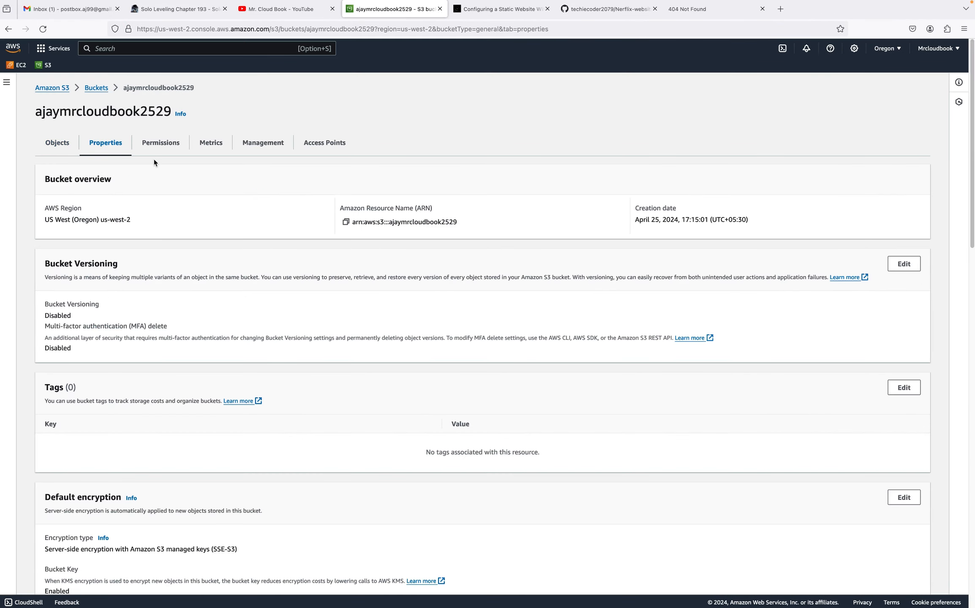
scroll(208, 269, down, 3)
scroll(208, 269, down, 15)
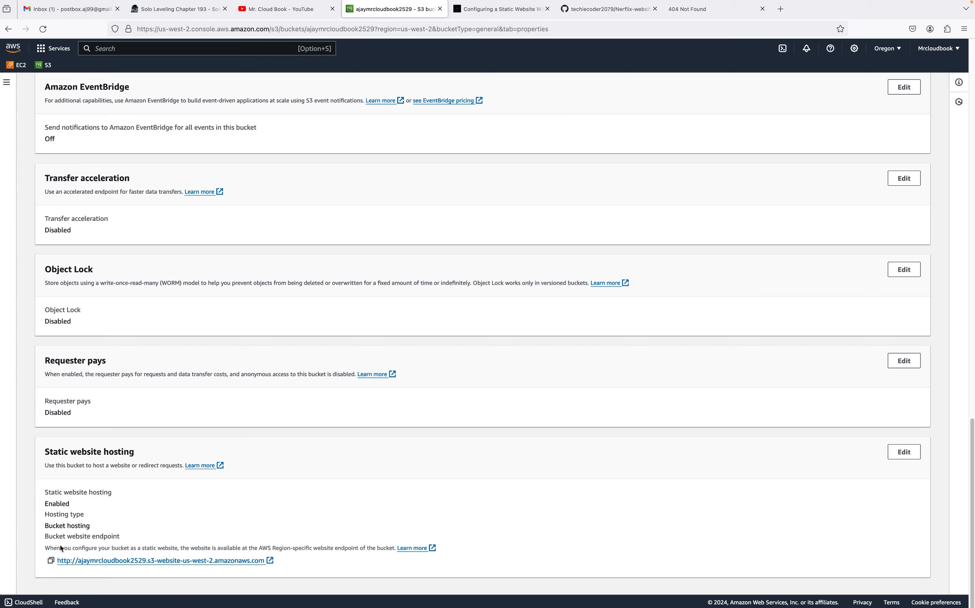
click(51, 561)
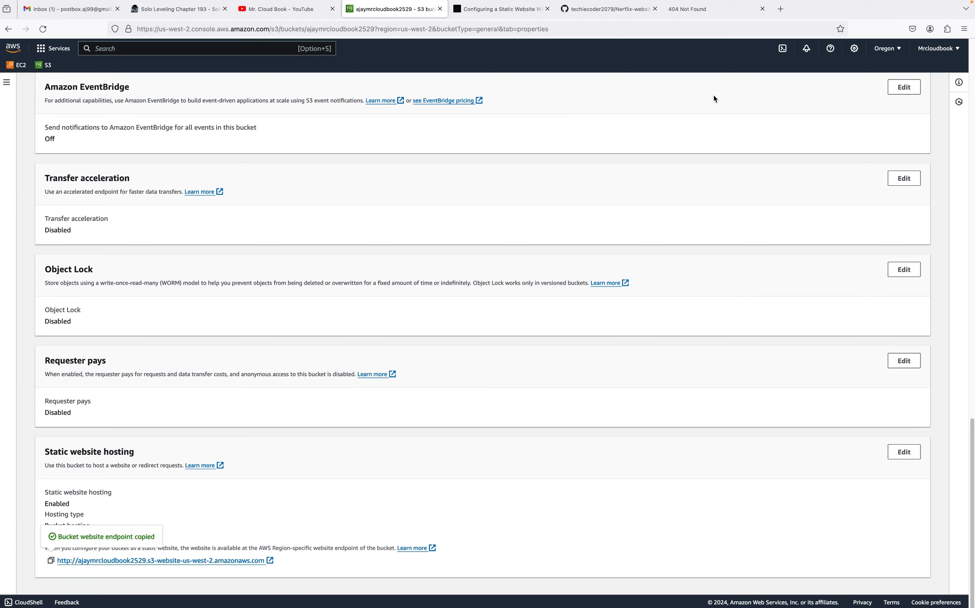
Close the 404 Not Found tab and the Nerflix-website GitHub repository tab
click(762, 9)
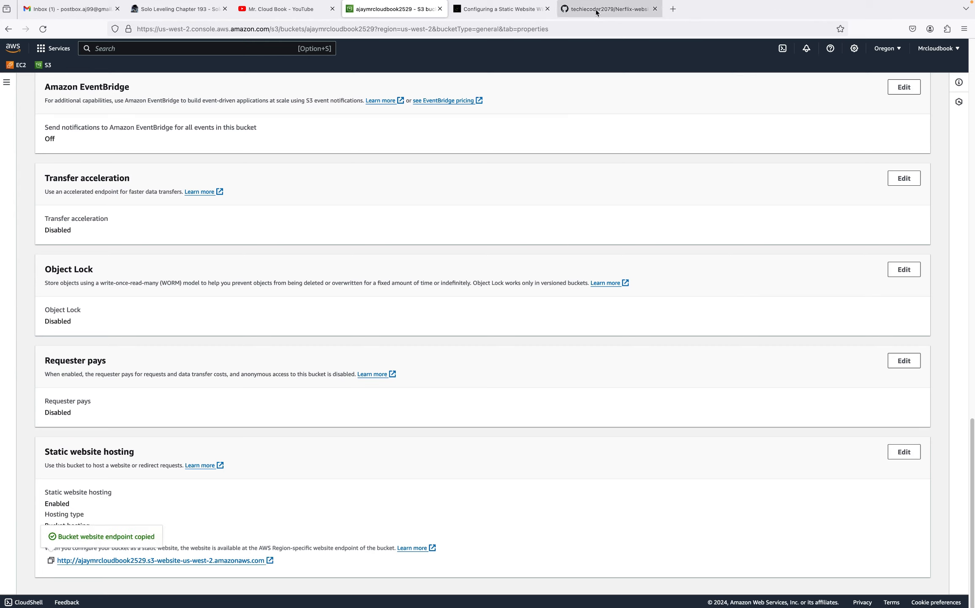
click(625, 9)
click(654, 9)
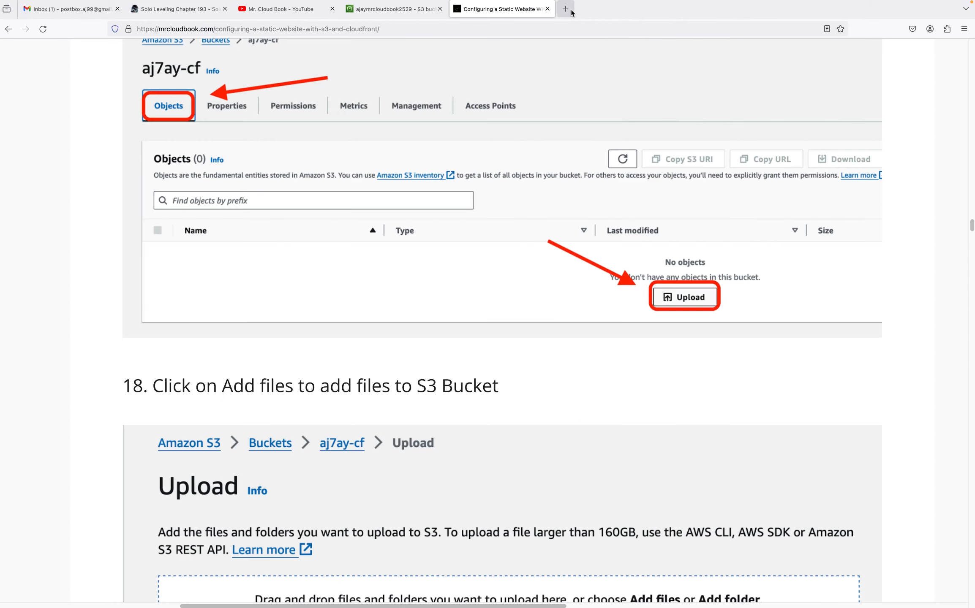
Open the copied bucket website endpoint in a new browser tab
click(566, 9)
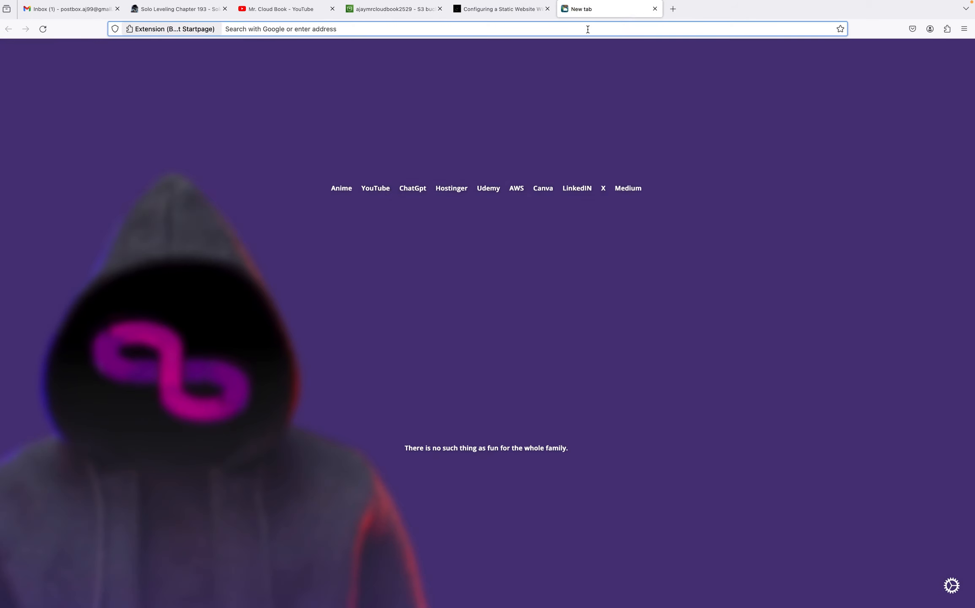
click(588, 29)
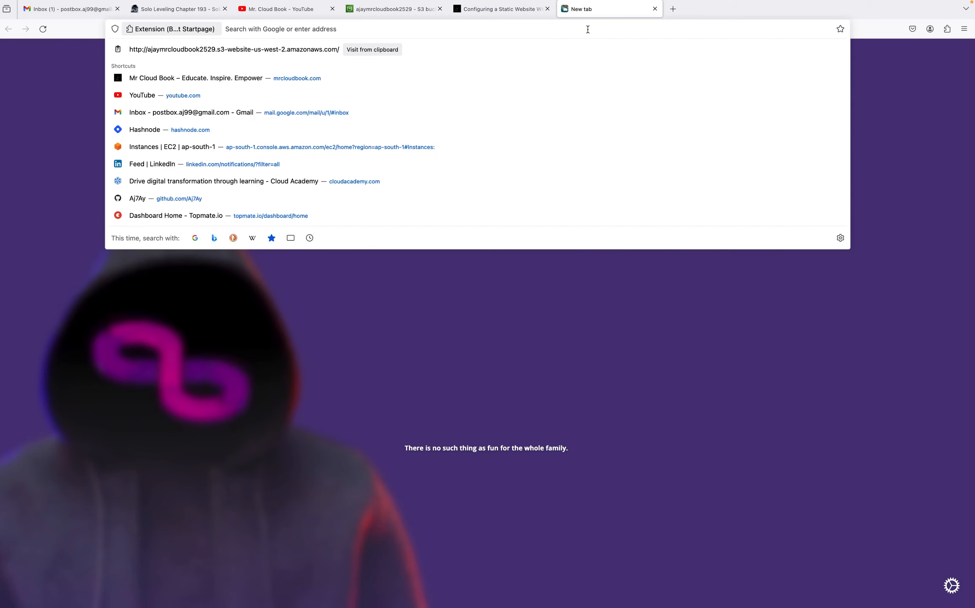
key(super+v)
key(Return)
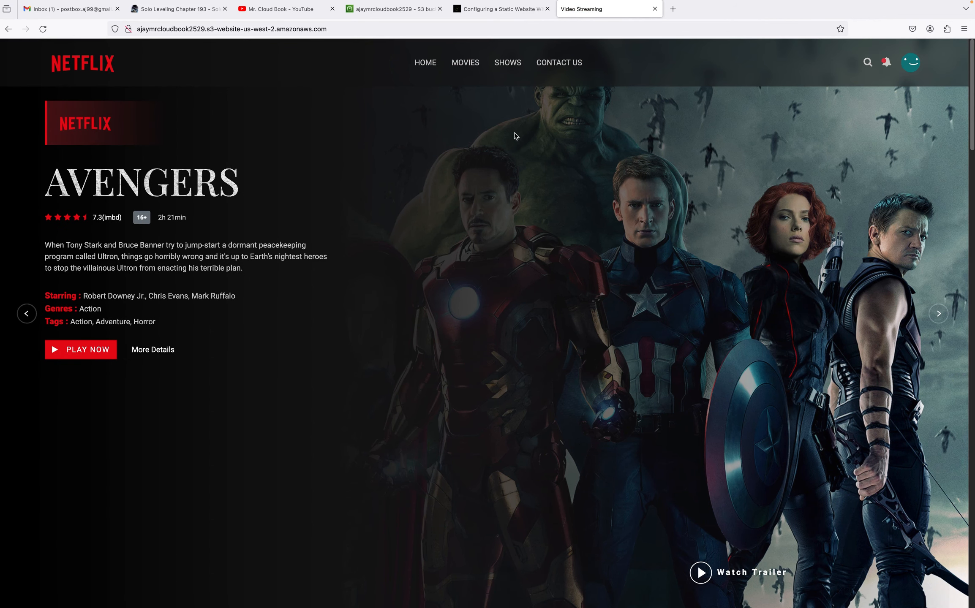
Scroll through the hosted Netflix-style website's homepage and movie sections
click(504, 10)
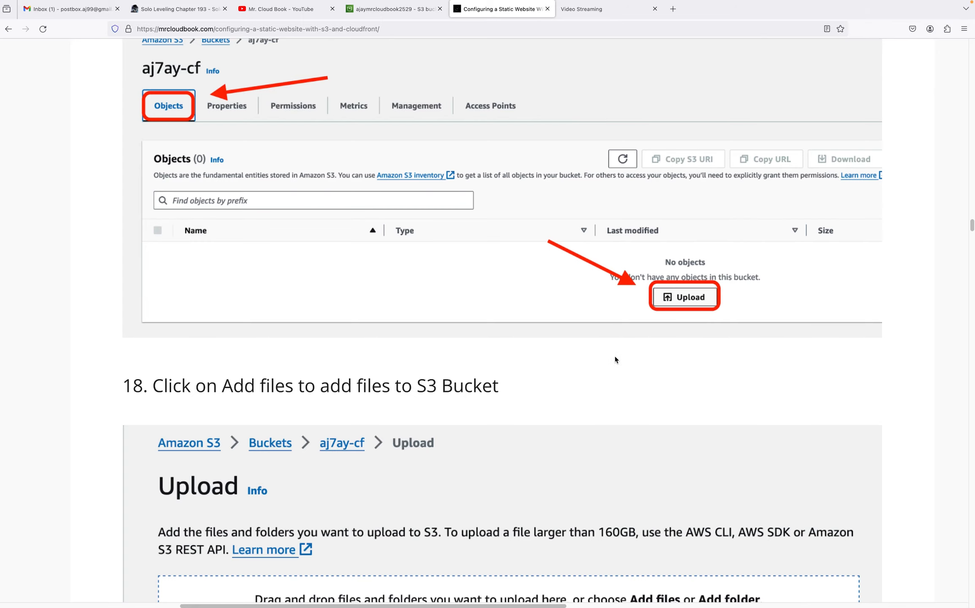
scroll(614, 357, up, 10)
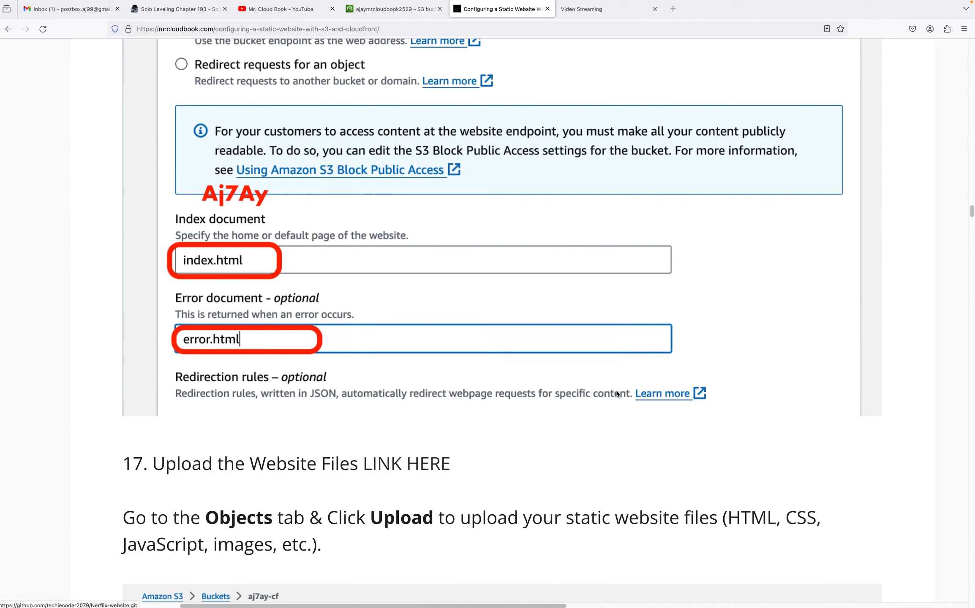
click(589, 12)
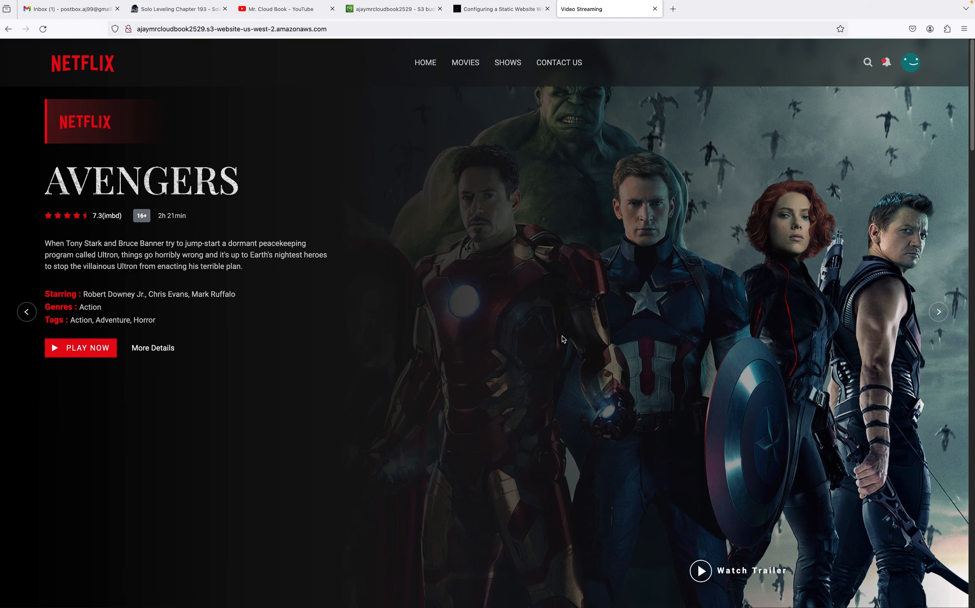
scroll(562, 341, down, 3)
scroll(562, 341, down, 10)
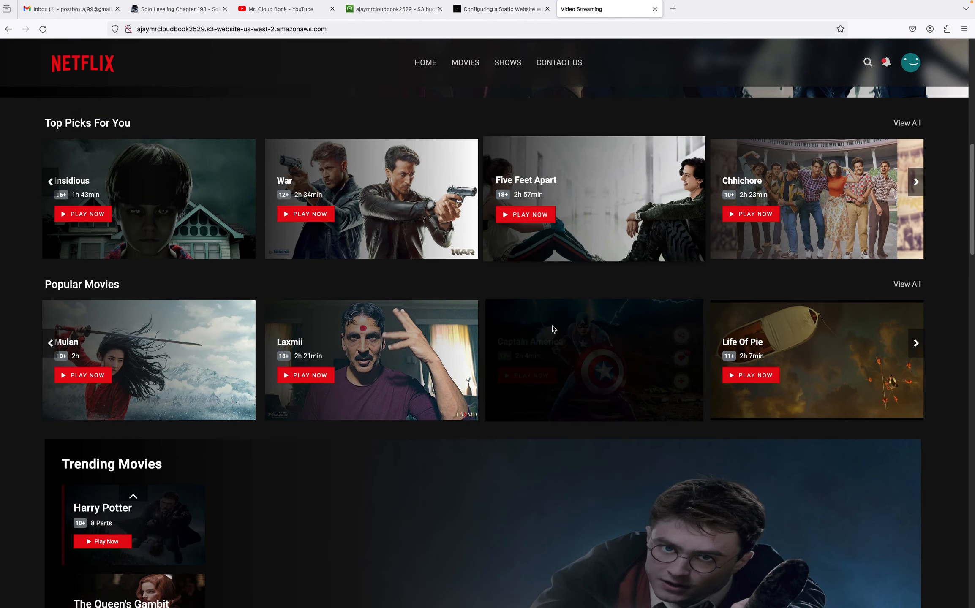
scroll(550, 308, up, 12)
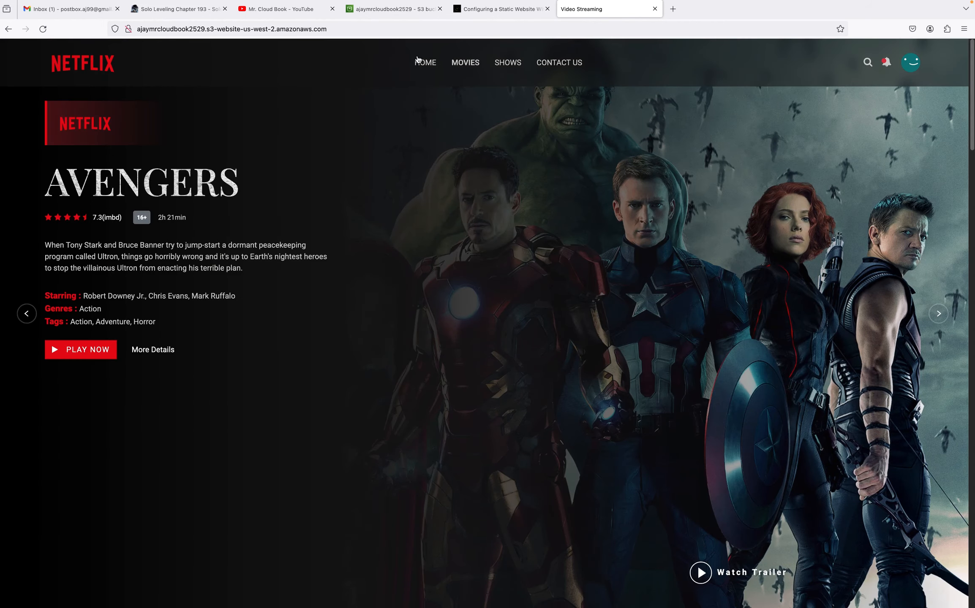
Read the guide's remaining steps for accessing the website and its Amazon CloudFront instructions
click(483, 13)
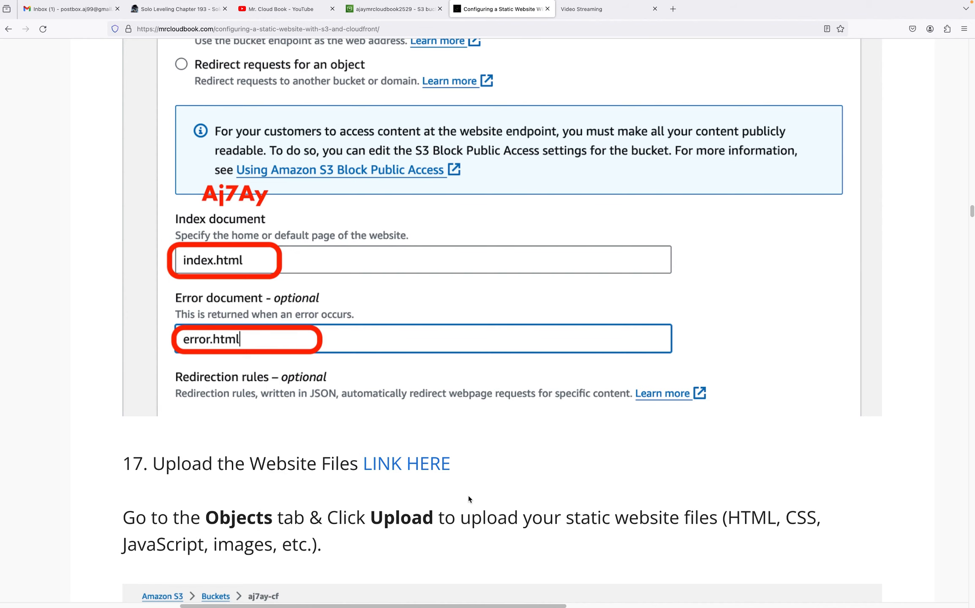
scroll(468, 496, down, 15)
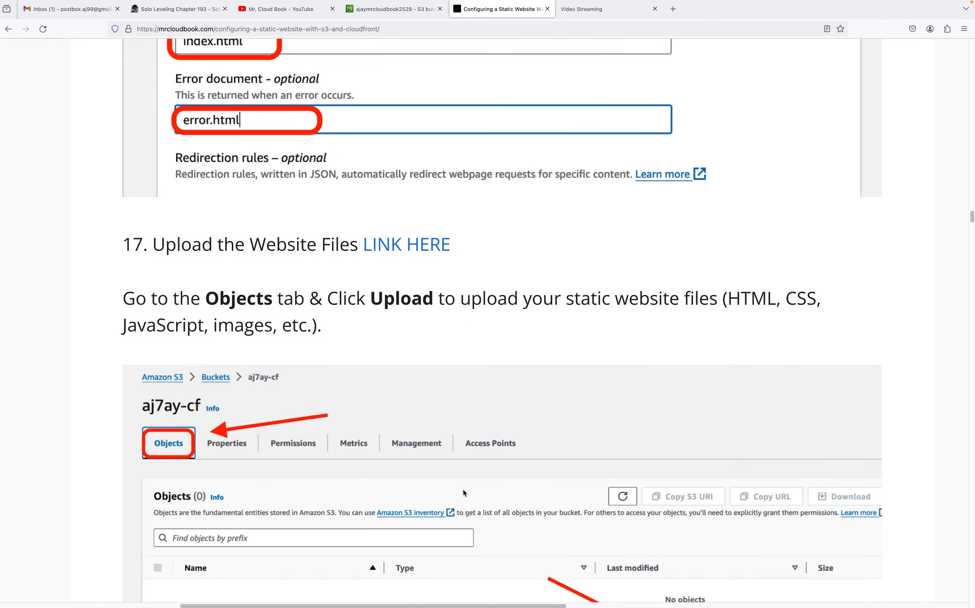
scroll(461, 491, down, 20)
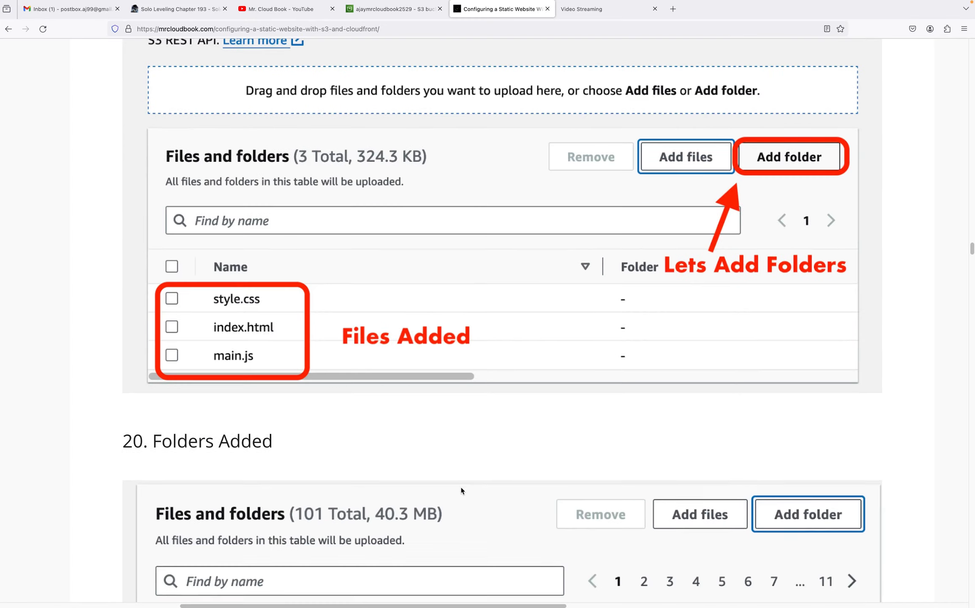
scroll(461, 490, down, 10)
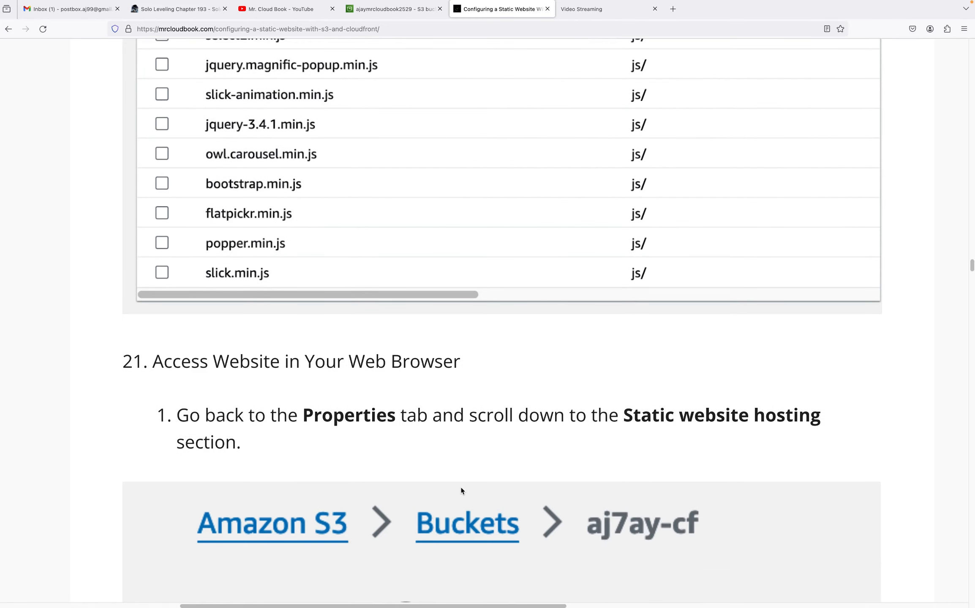
scroll(461, 491, down, 15)
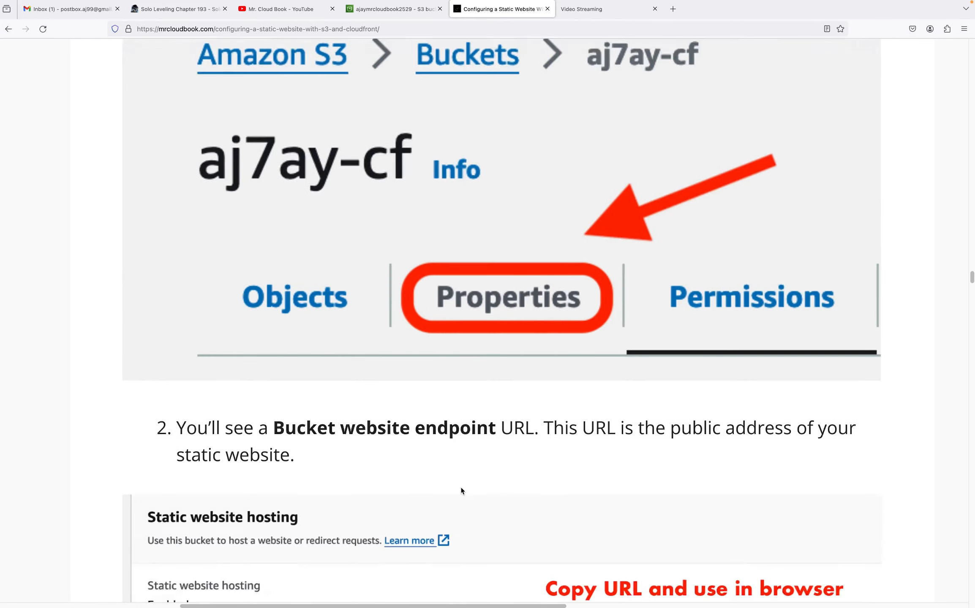
scroll(461, 490, down, 14)
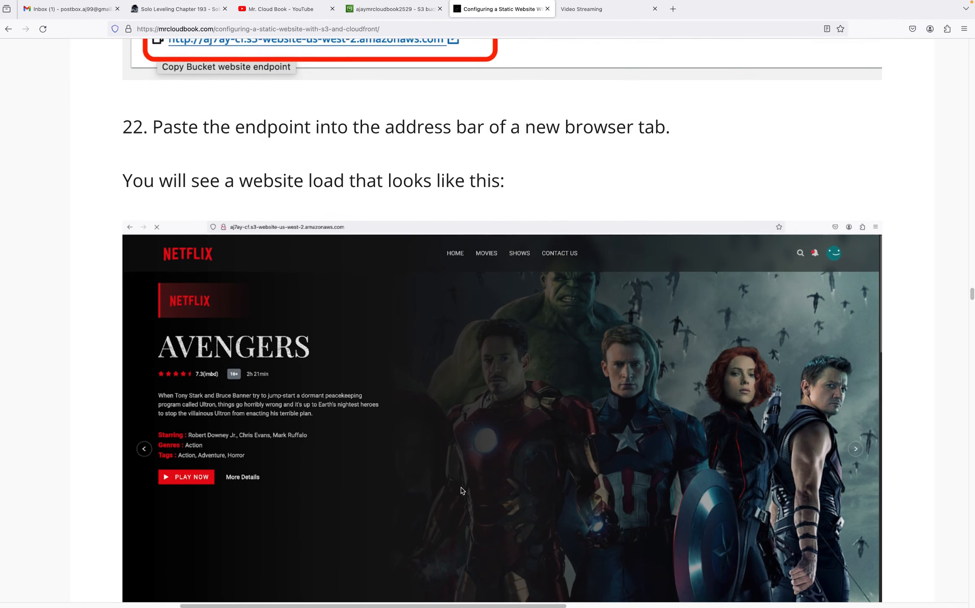
scroll(461, 488, down, 10)
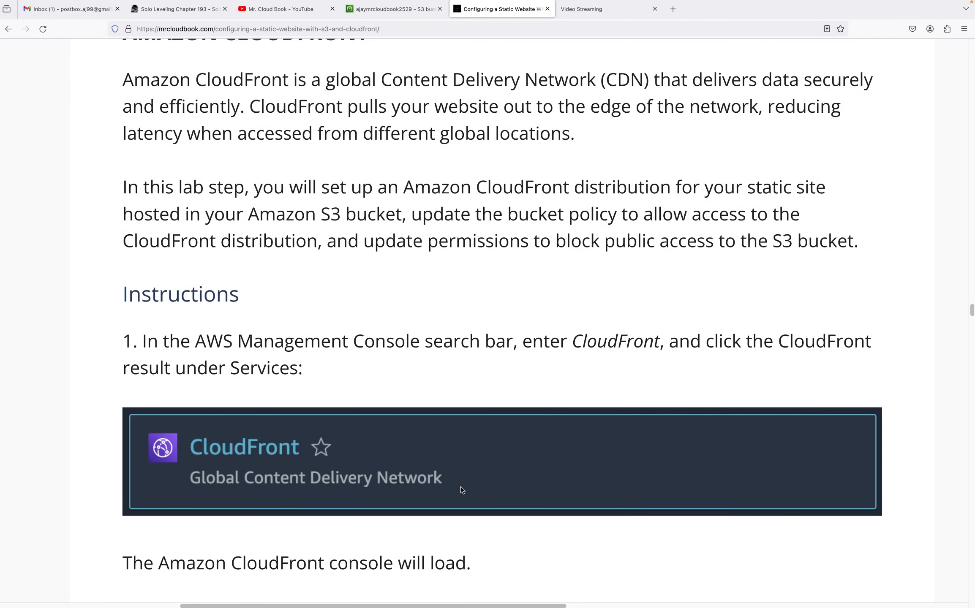
scroll(462, 490, up, 3)
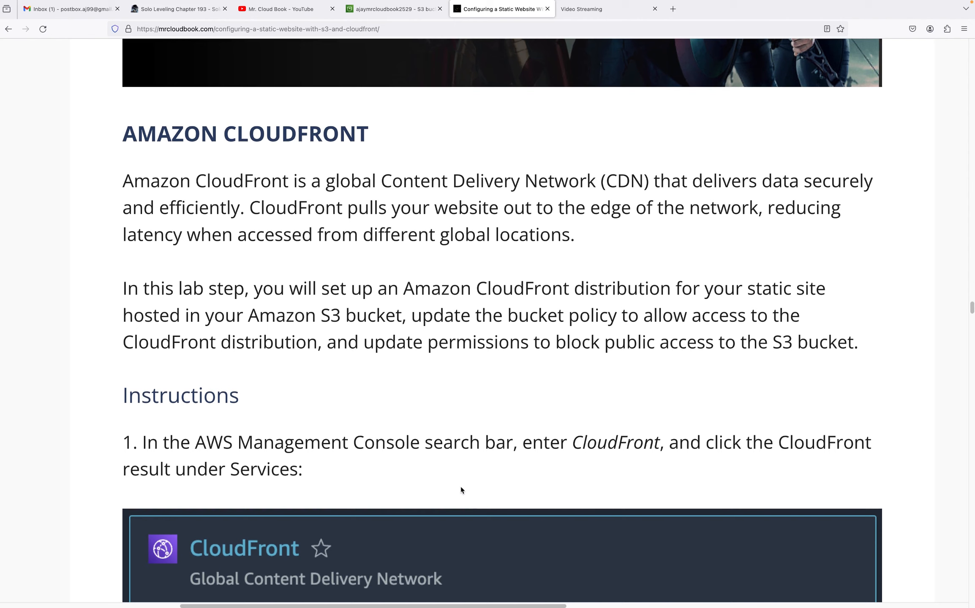
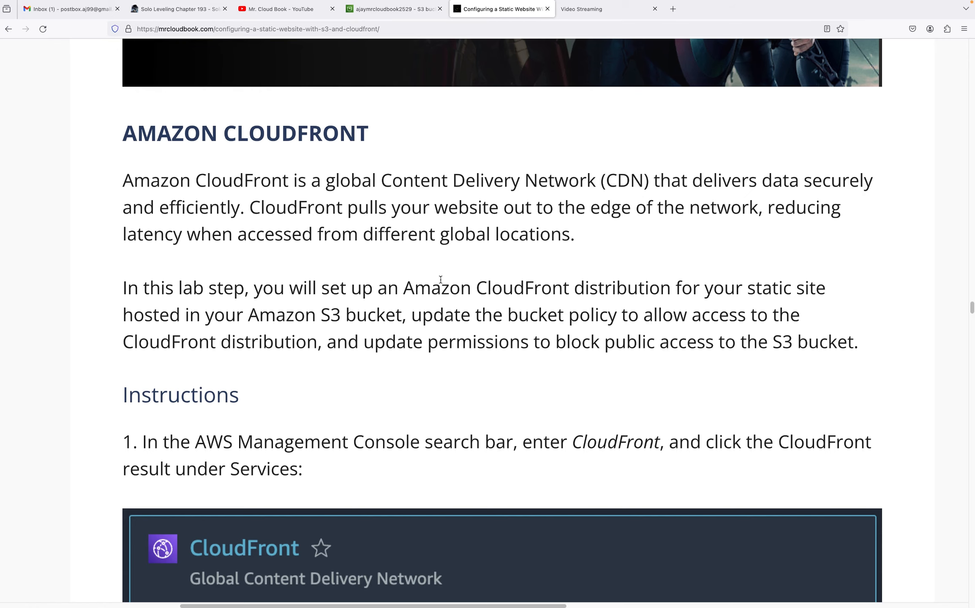
Search the AWS console for CloudFront and open the CloudFront service in a new tab
scroll(441, 279, down, 5)
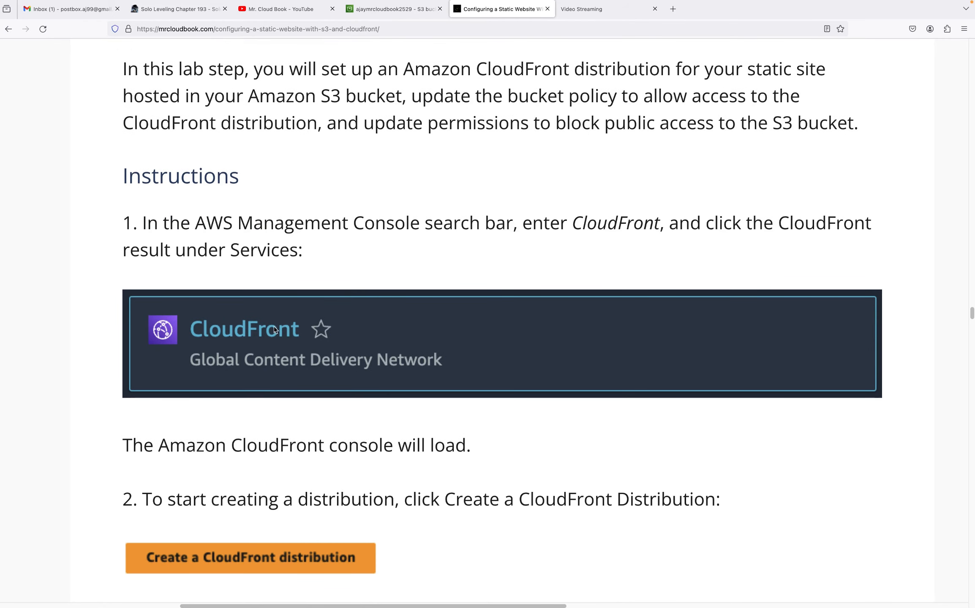
click(384, 16)
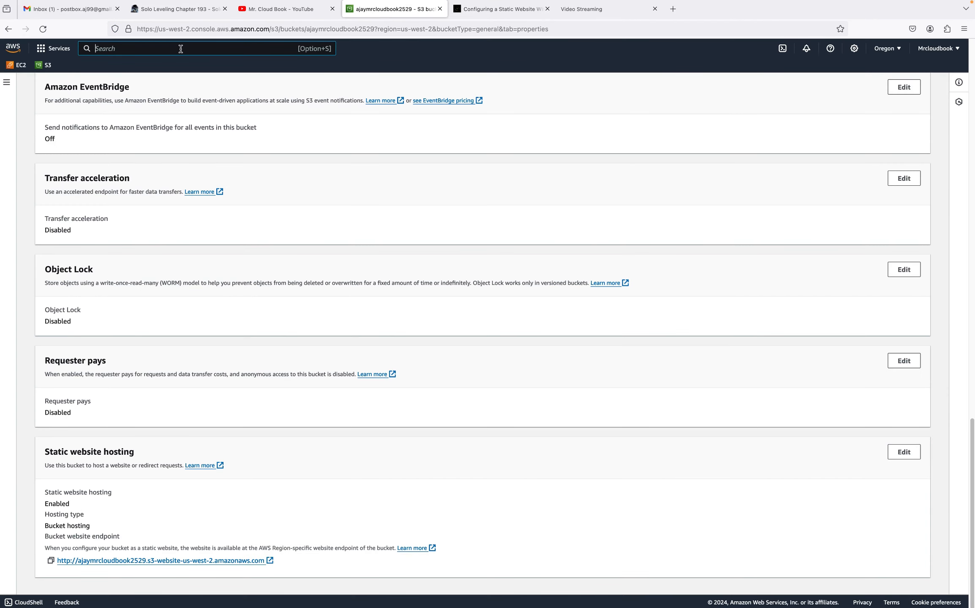
text(cloudfront)
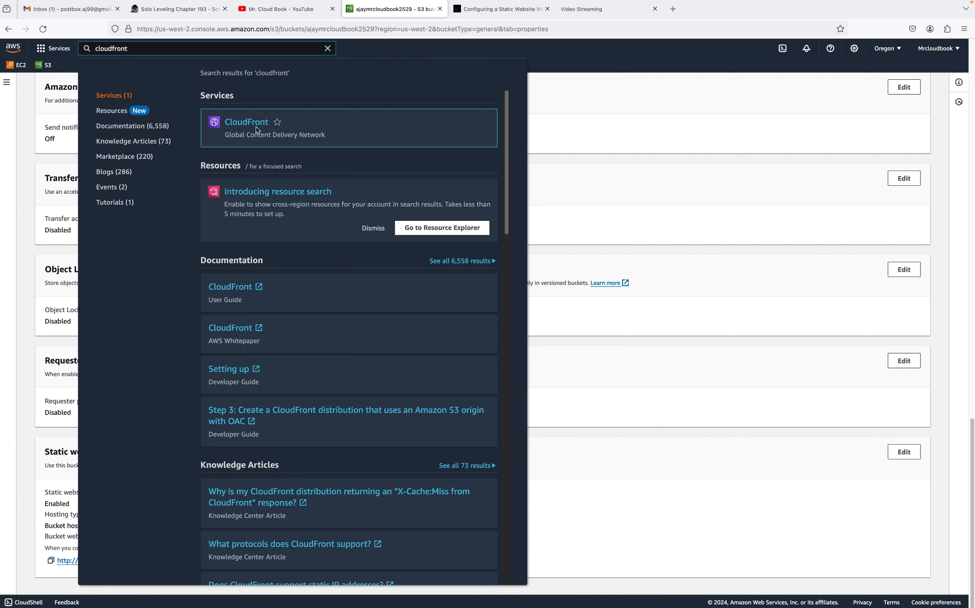
right_click(258, 124)
click(276, 130)
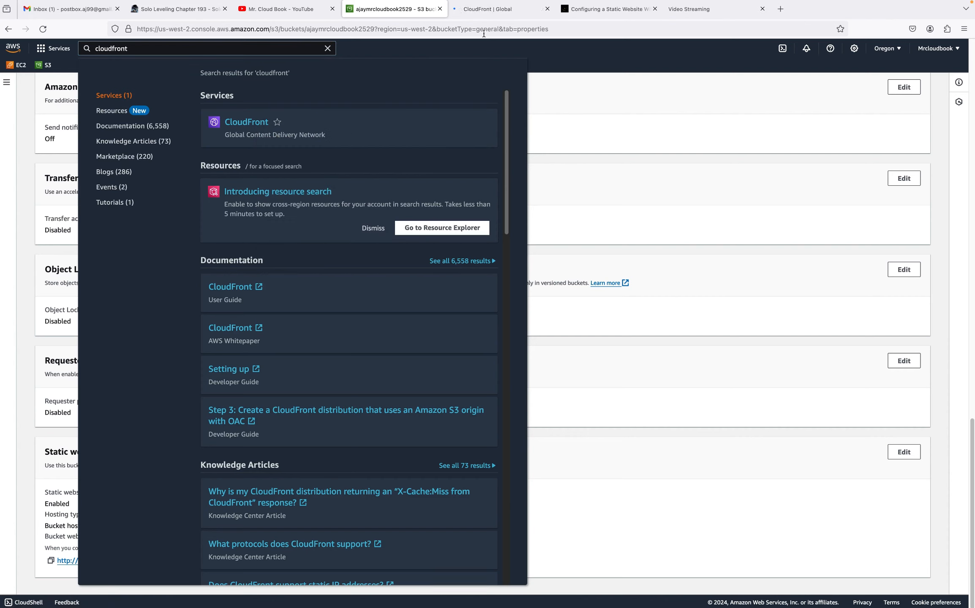
click(474, 14)
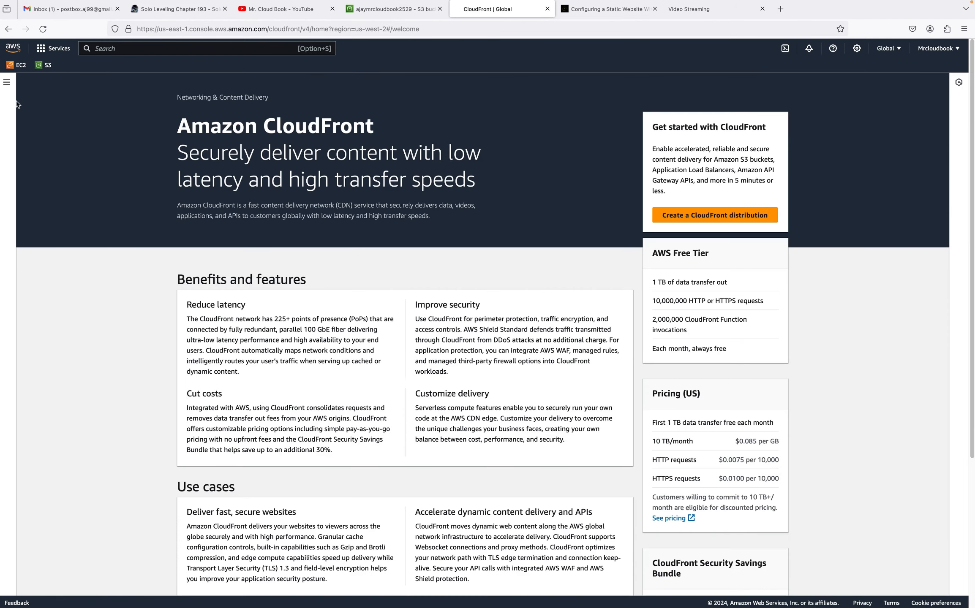
Open the CloudFront distributions list and start creating a new distribution
click(7, 82)
click(26, 119)
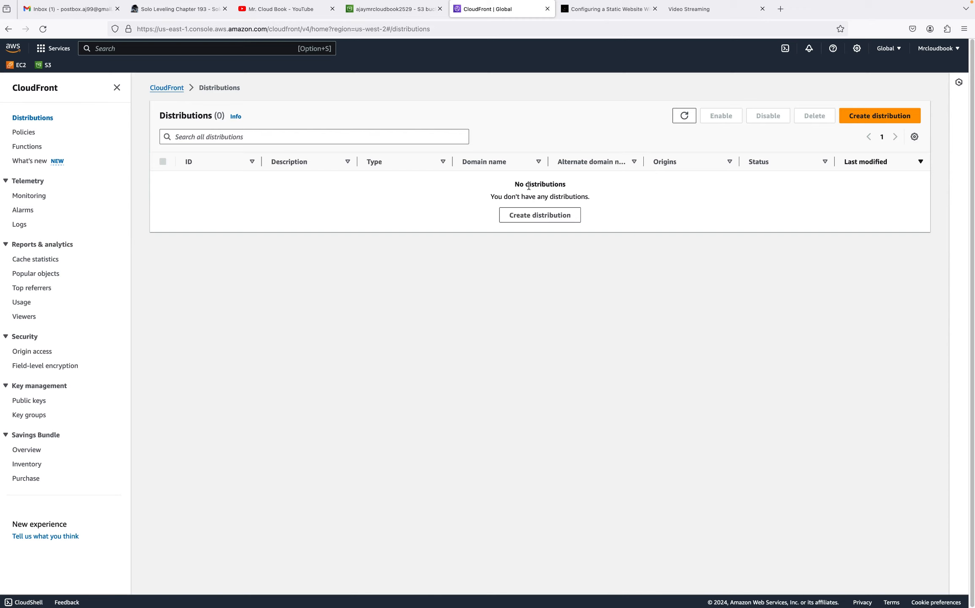
click(864, 120)
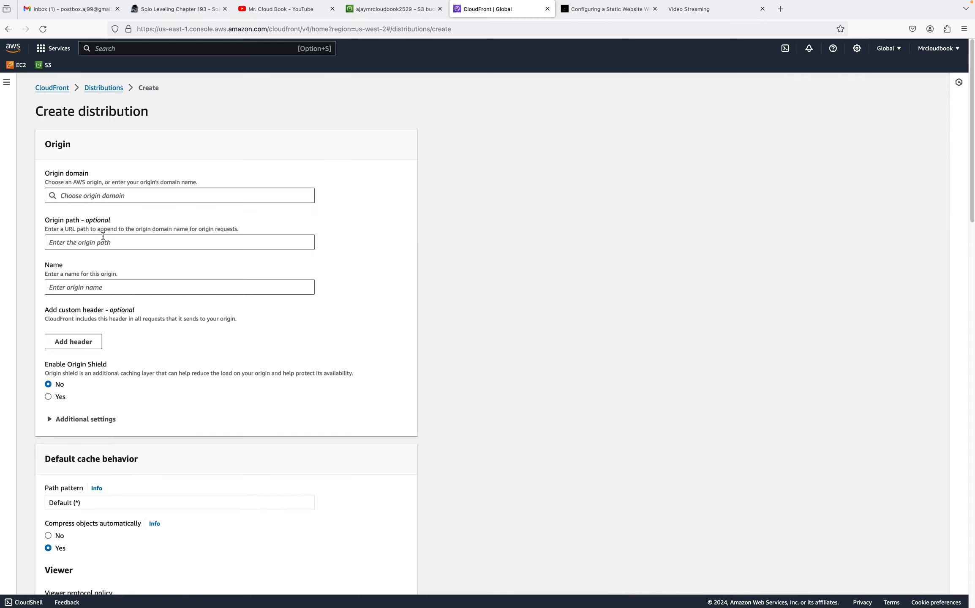
Choose the ajaymrcloudbook2529.s3.amazonaws.com bucket as the distribution's origin domain
click(111, 197)
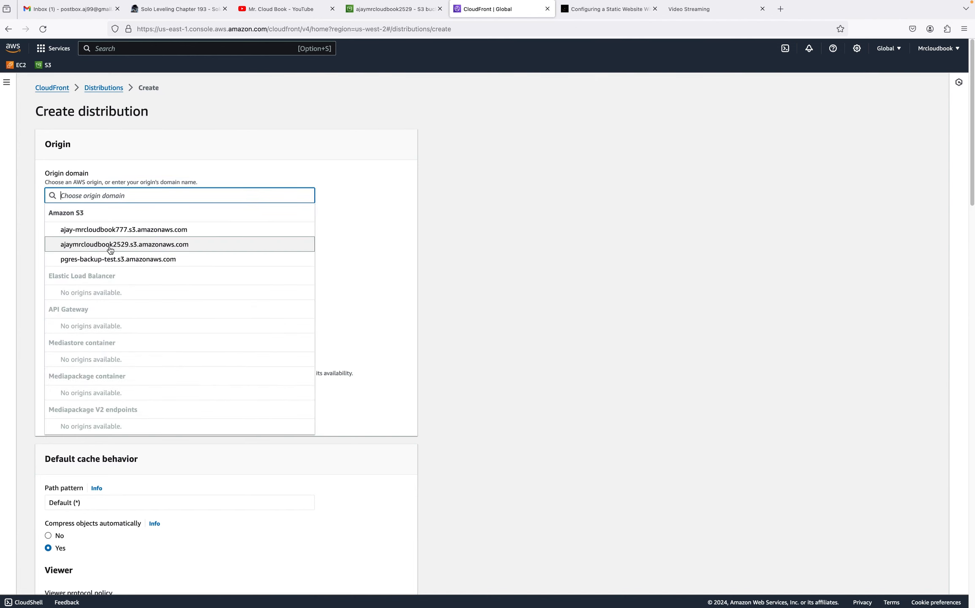
click(110, 245)
scroll(331, 270, down, 2)
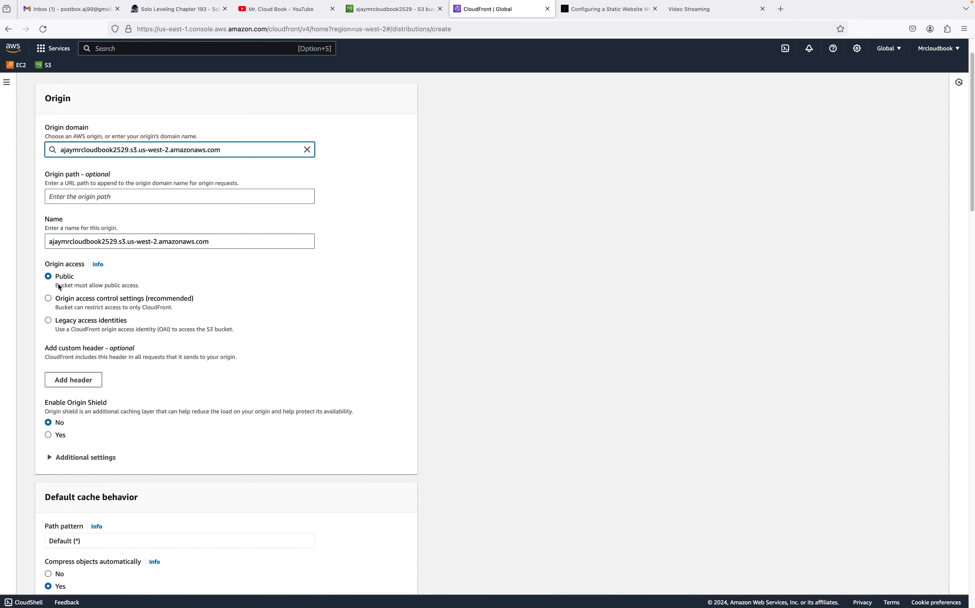
click(42, 268)
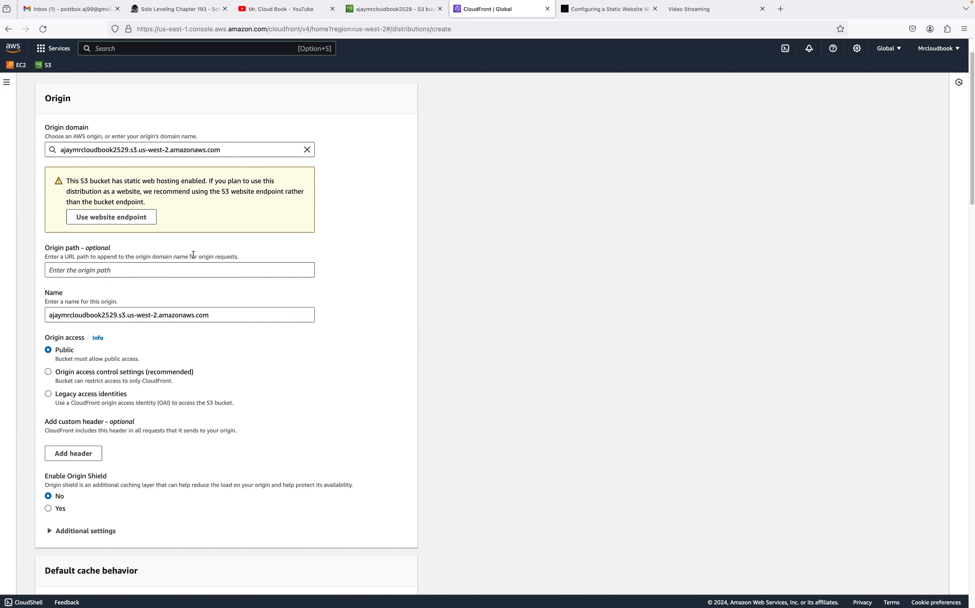
scroll(252, 265, down, 2)
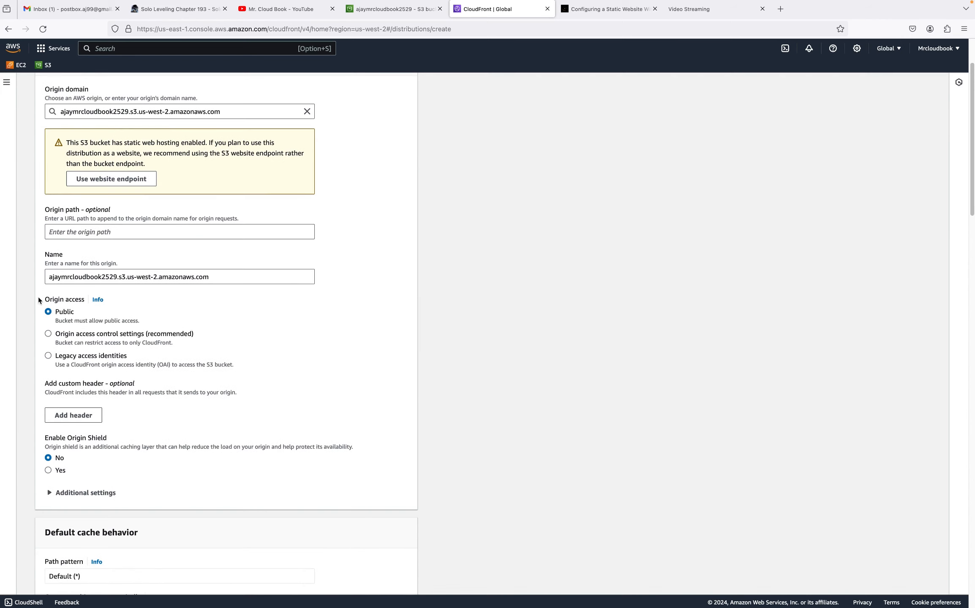
Switch origin access to origin access control settings and create a new OAC named ajaymrcloudbook25291.s3.us-west-2.amazonaws.com
drag(38, 297, 77, 301)
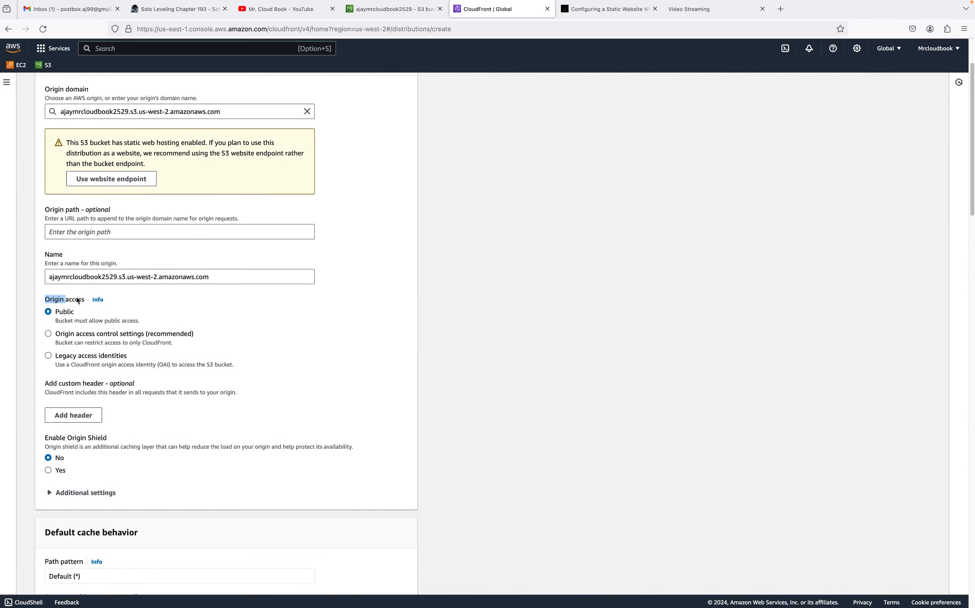
click(47, 334)
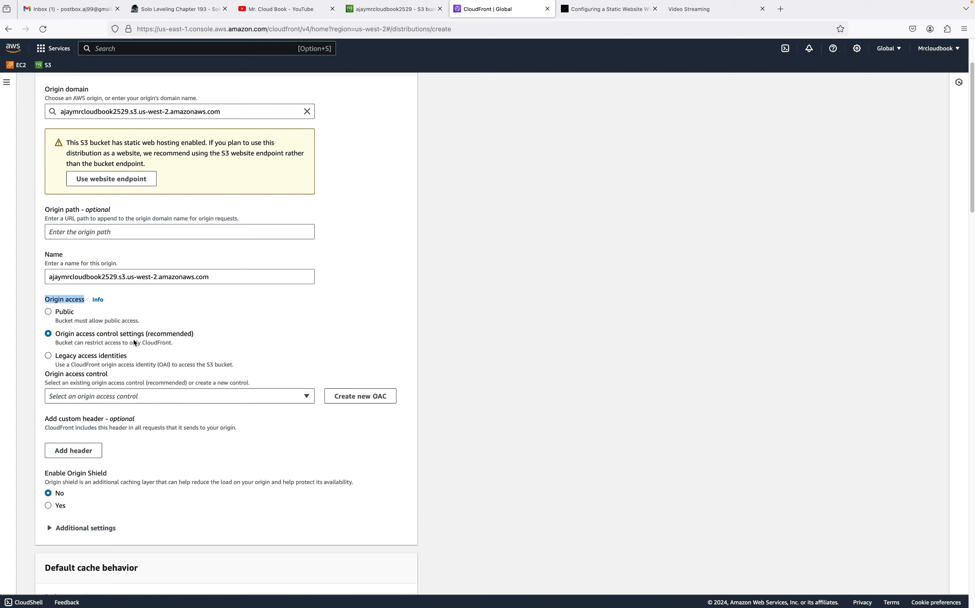
click(376, 399)
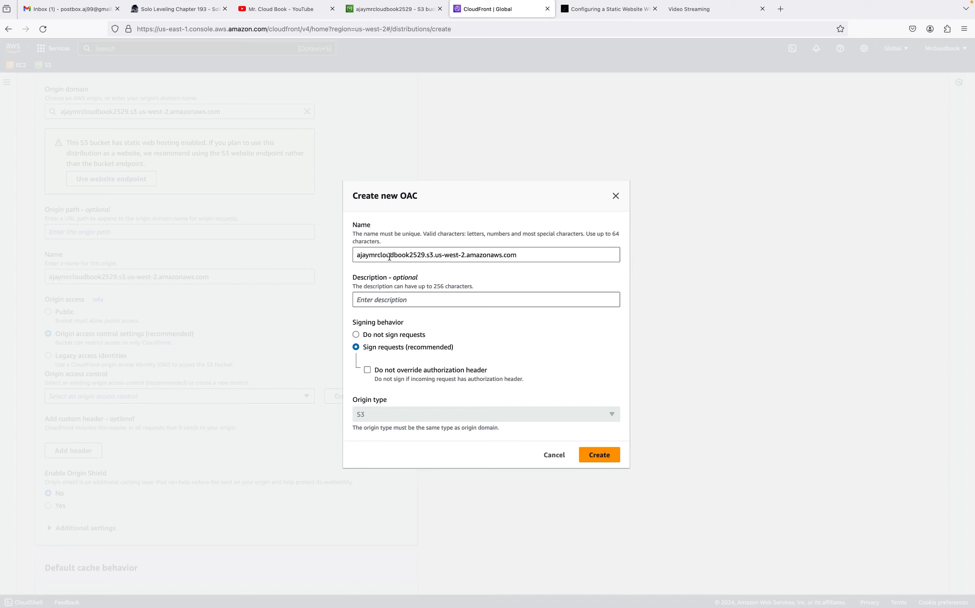
click(605, 462)
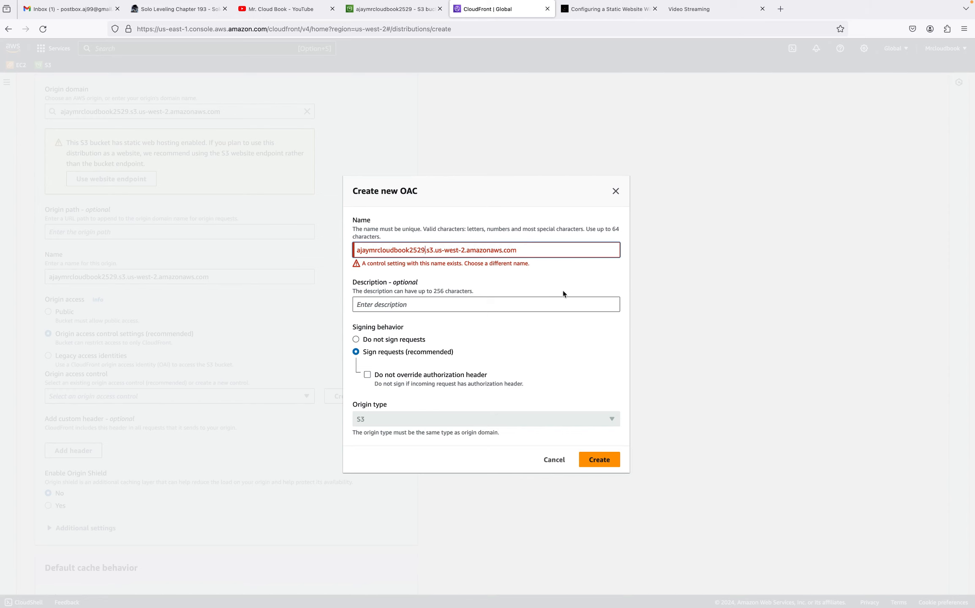
text(1)
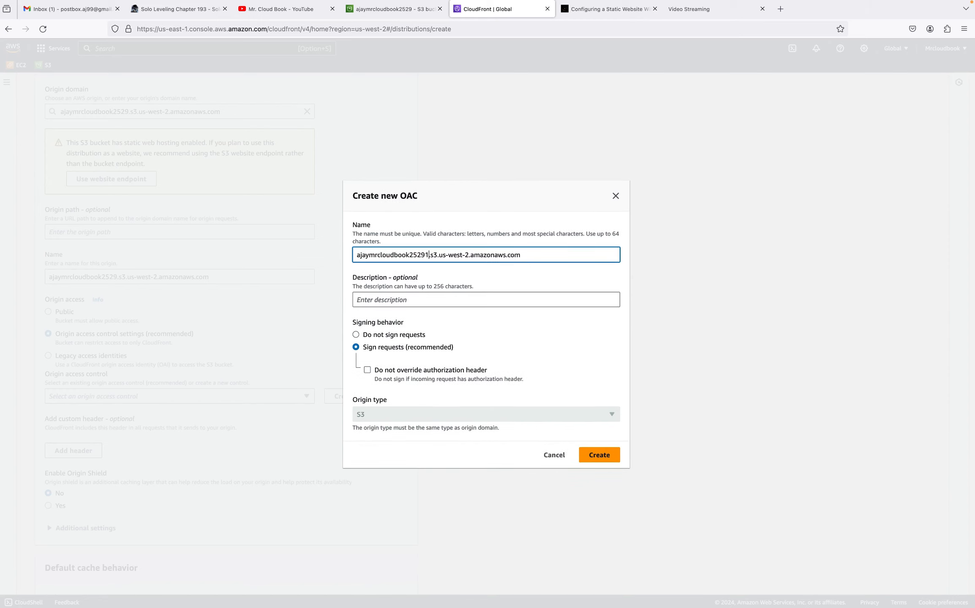
click(600, 455)
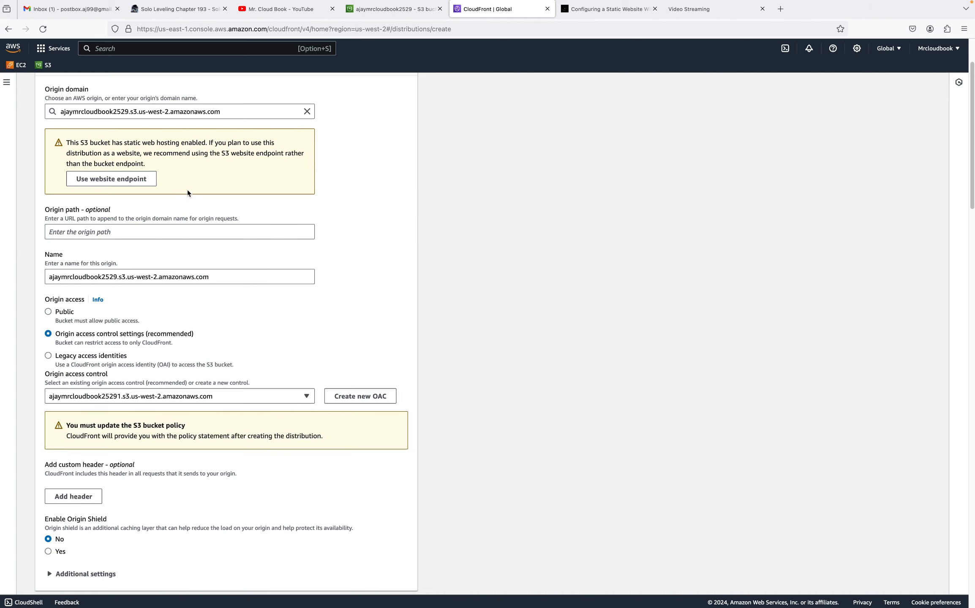
Choose not to enable WAF security protections and set the price class to use only North America and Europe
scroll(206, 367, down, 2)
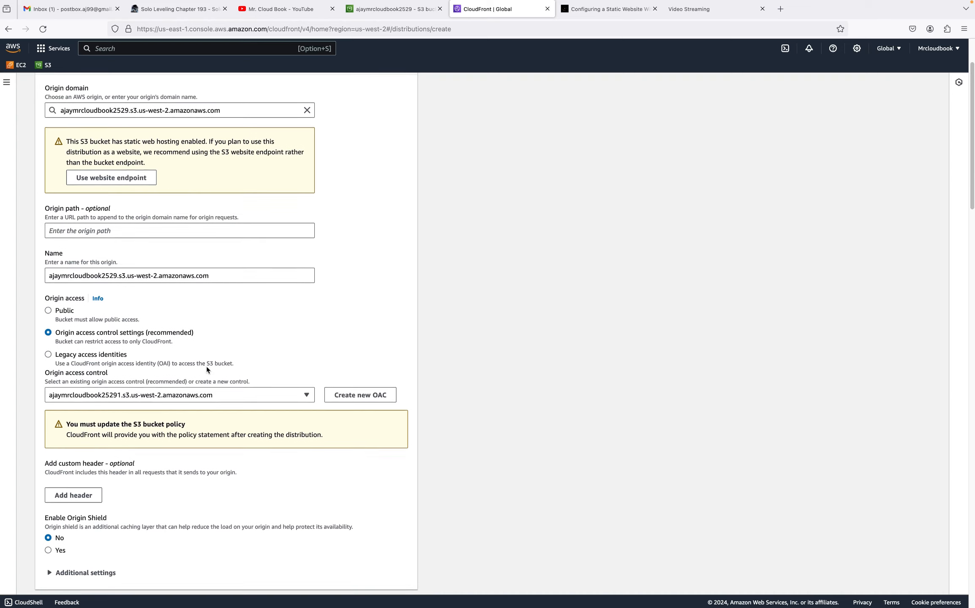
scroll(210, 410, down, 8)
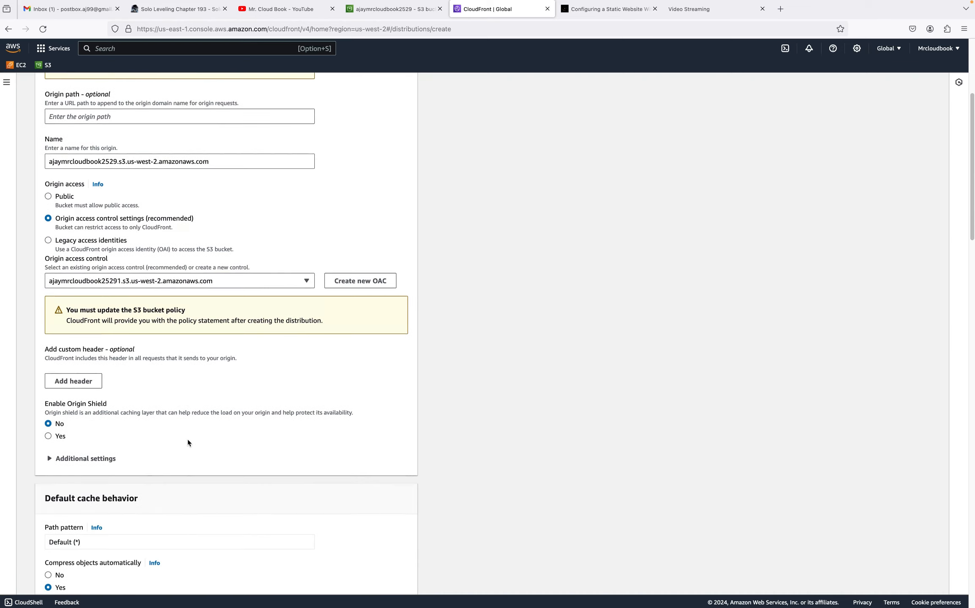
scroll(188, 442, down, 12)
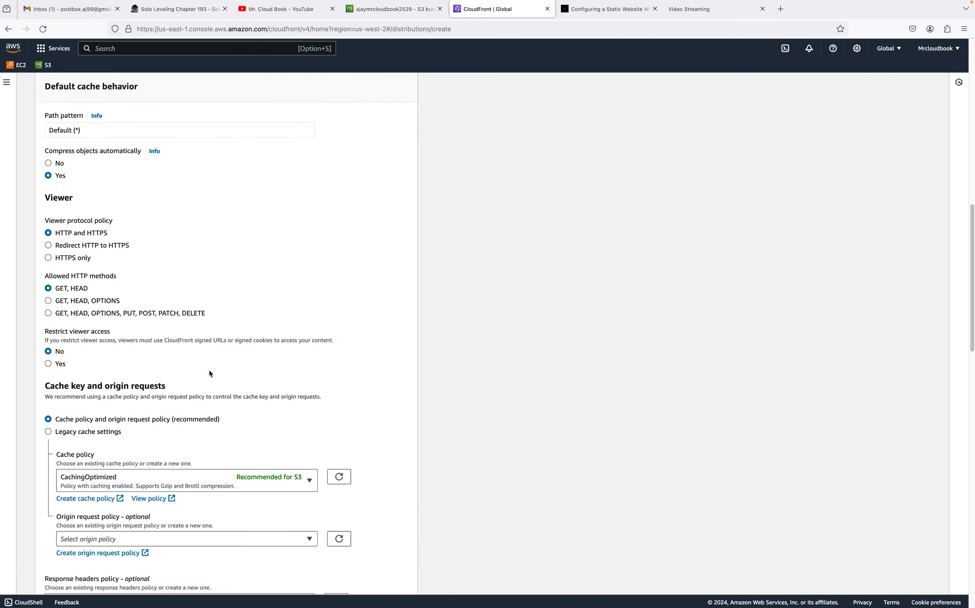
scroll(216, 338, up, 8)
scroll(218, 324, up, 6)
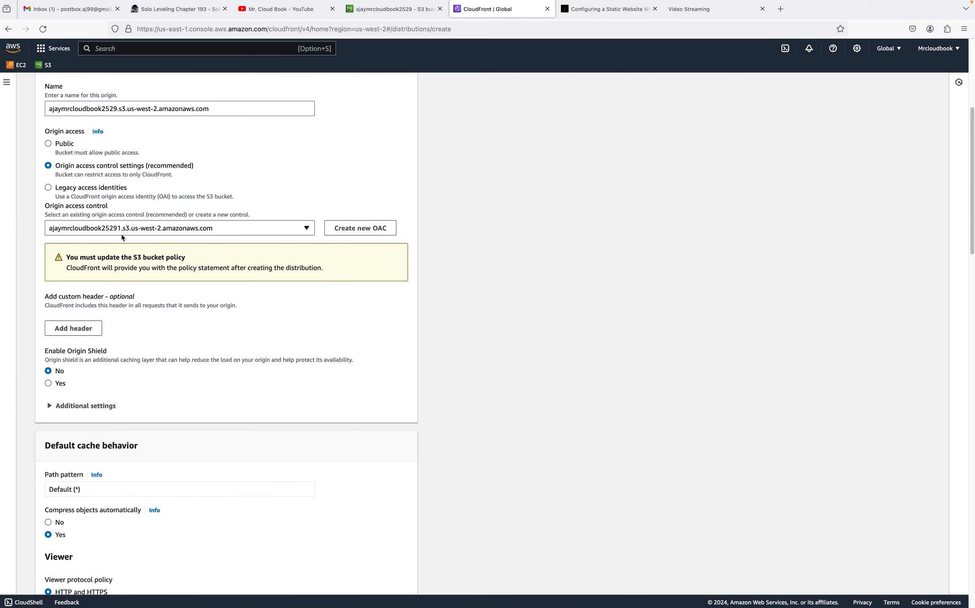
scroll(224, 247, down, 3)
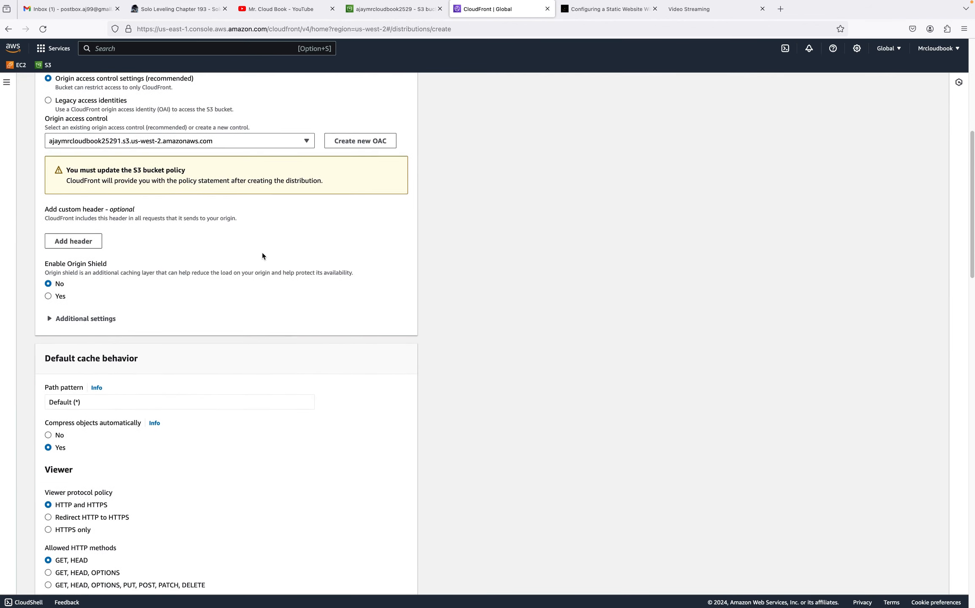
scroll(262, 254, down, 13)
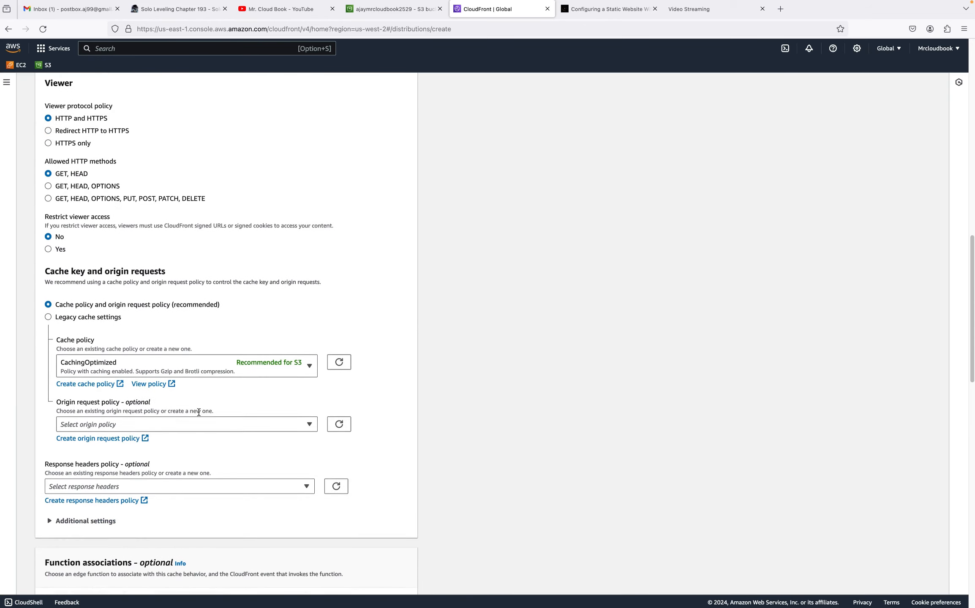
scroll(199, 412, down, 13)
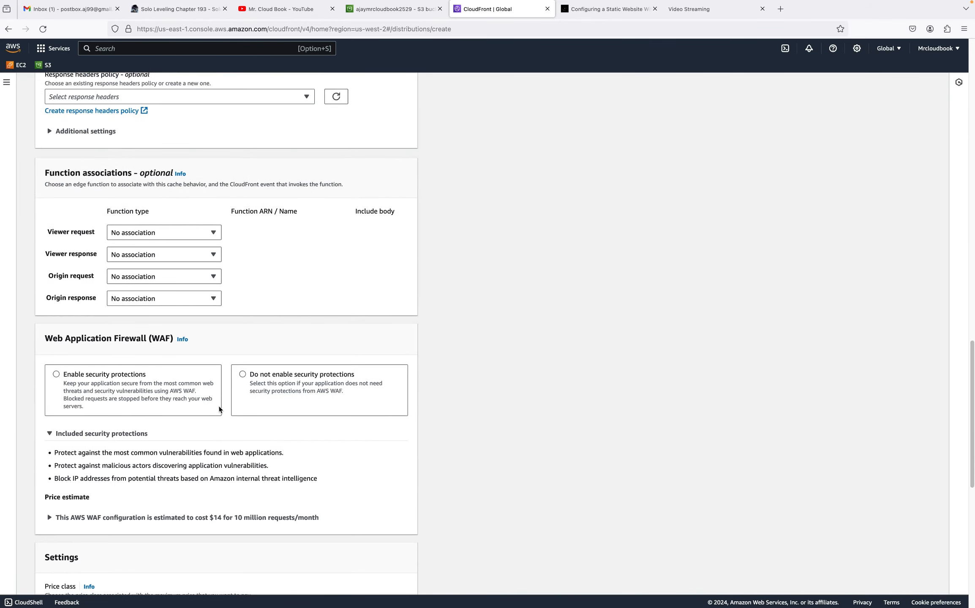
drag(43, 340, 146, 340)
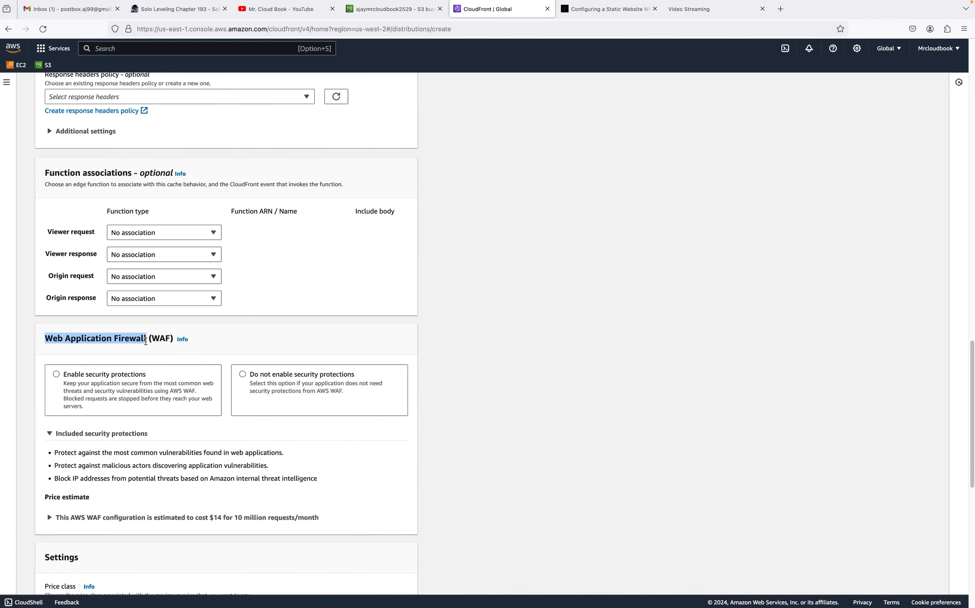
click(247, 378)
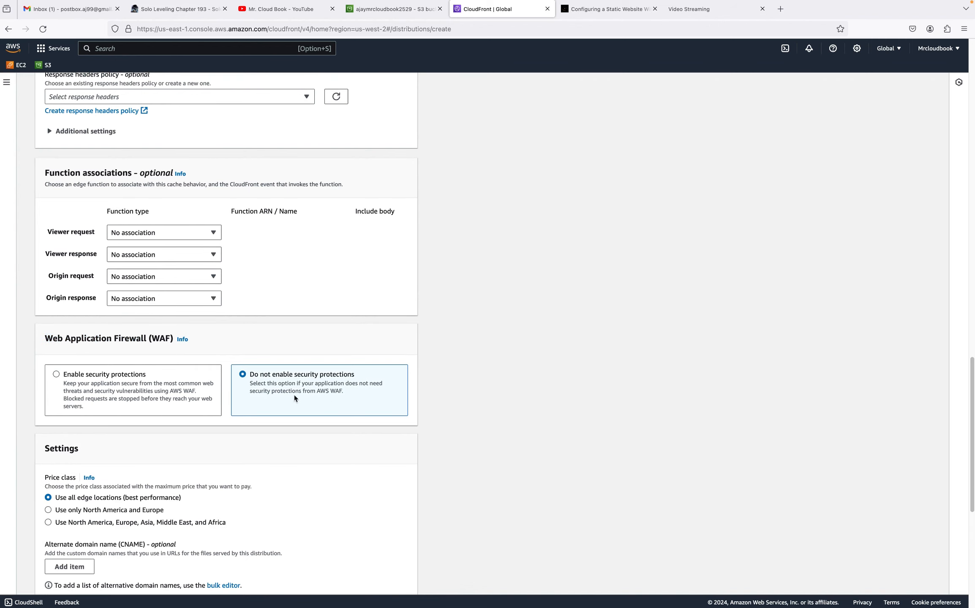
scroll(289, 423, down, 3)
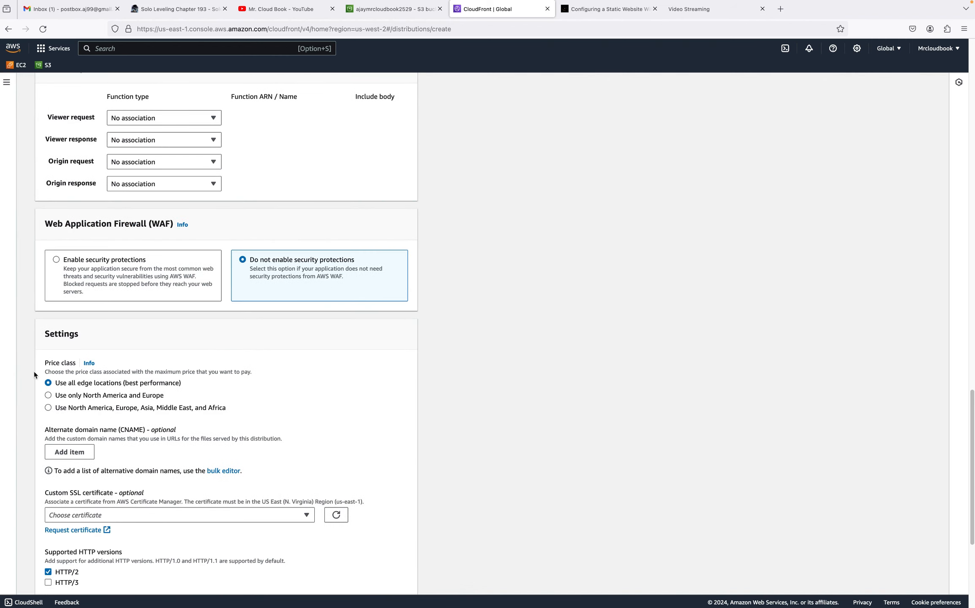
click(49, 395)
Set the default root object to index.html and create the distribution
scroll(275, 421, down, 3)
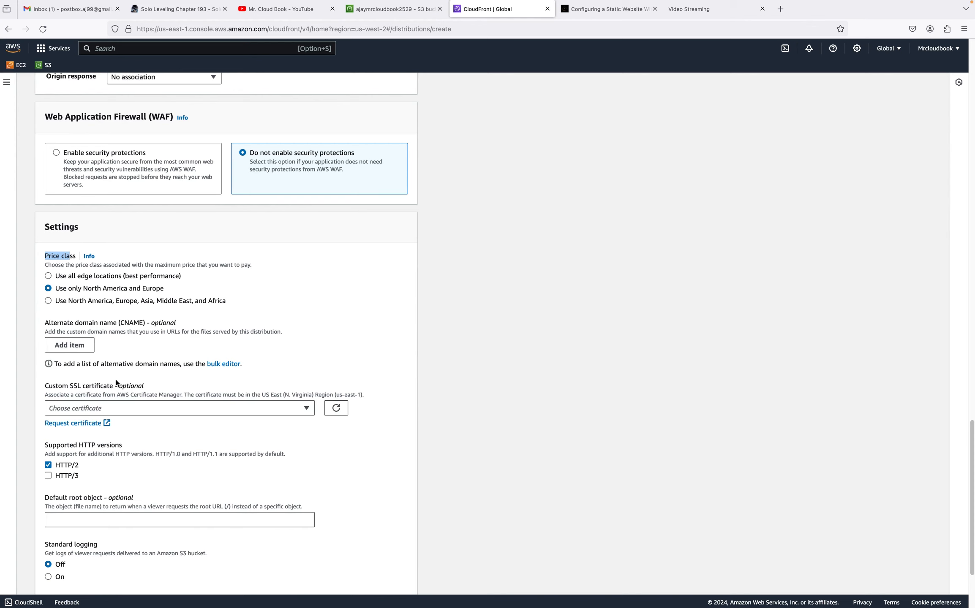
scroll(269, 445, down, 3)
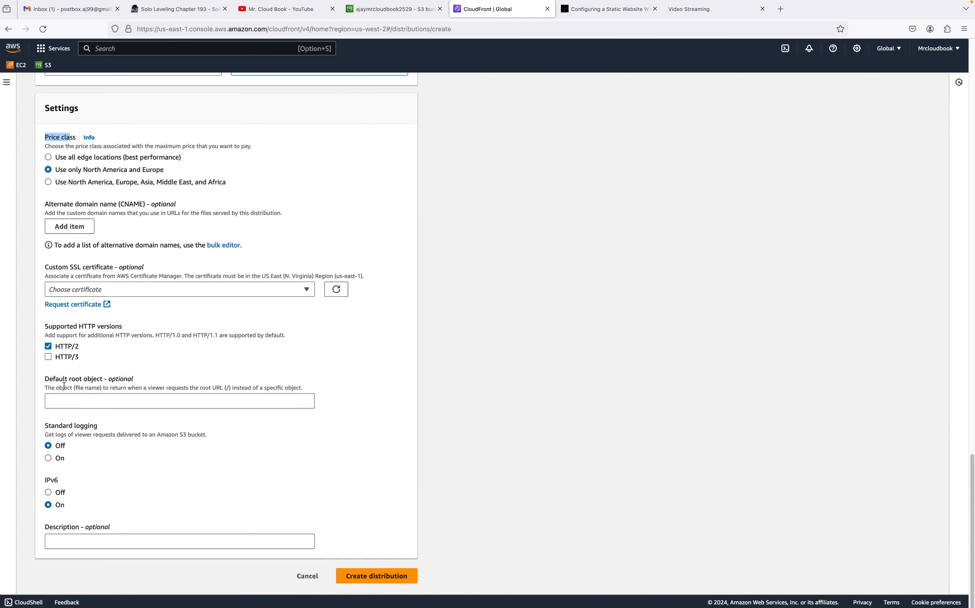
drag(42, 382, 105, 380)
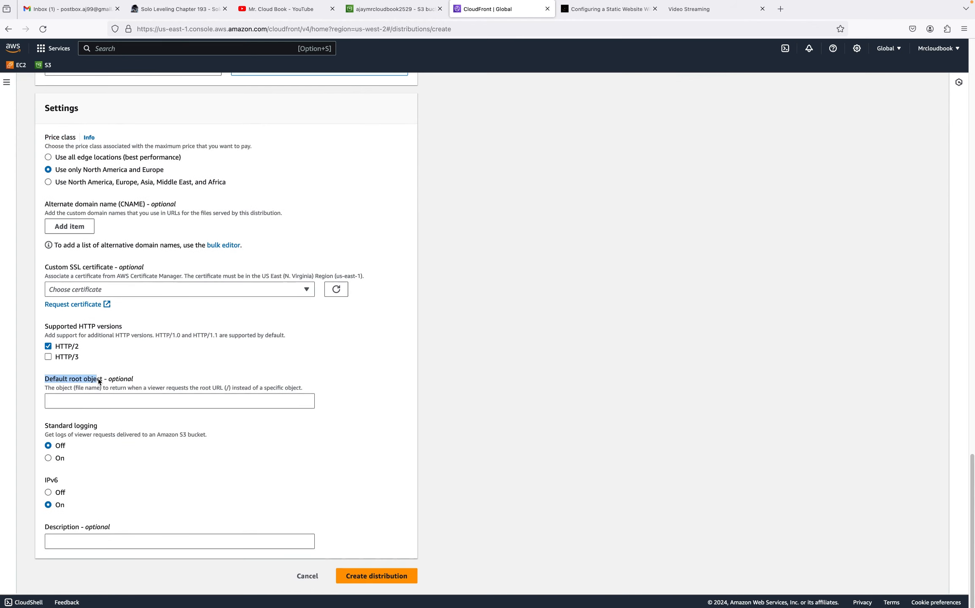
click(129, 402)
text(ind)
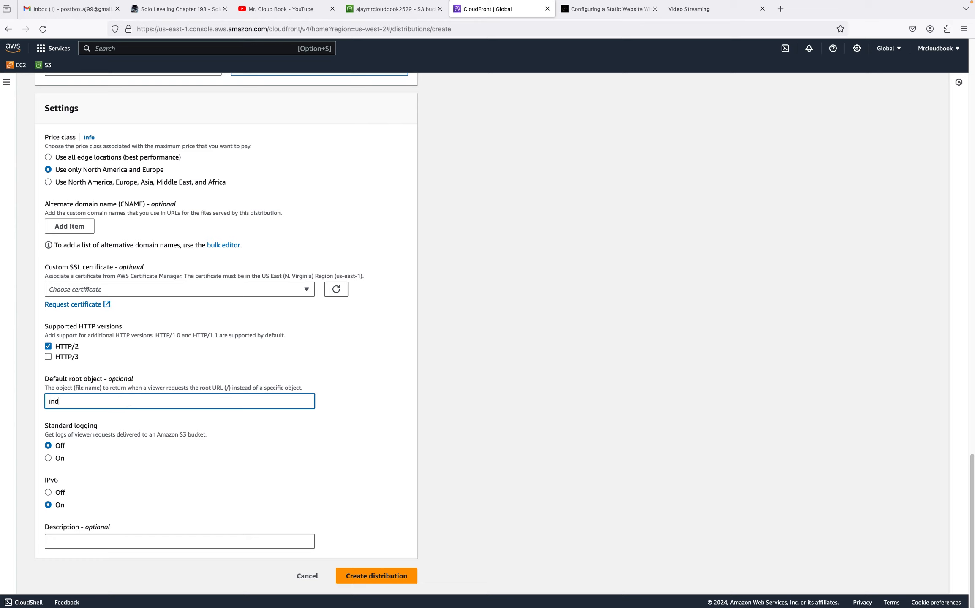
text(ex.html)
click(312, 425)
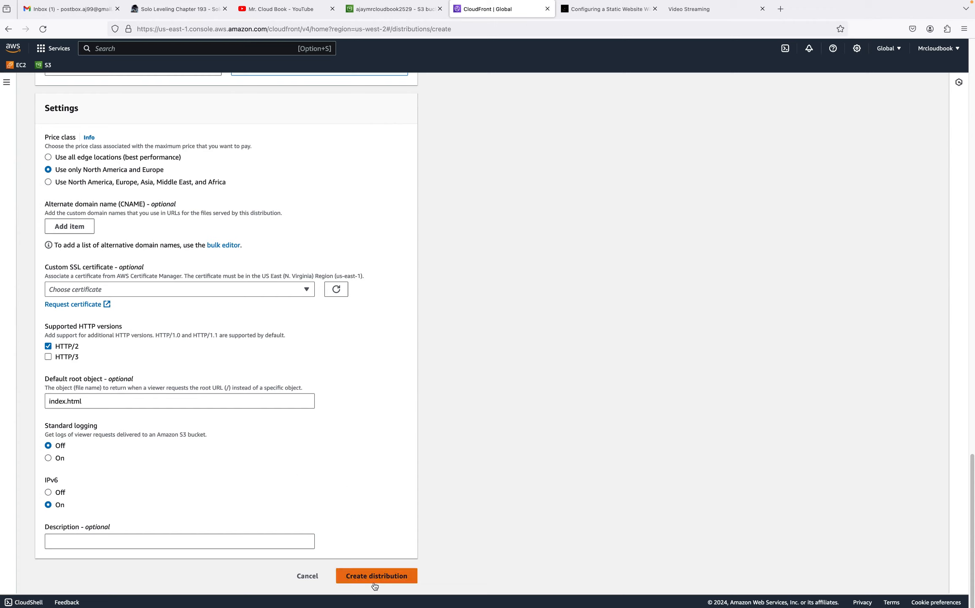
click(347, 579)
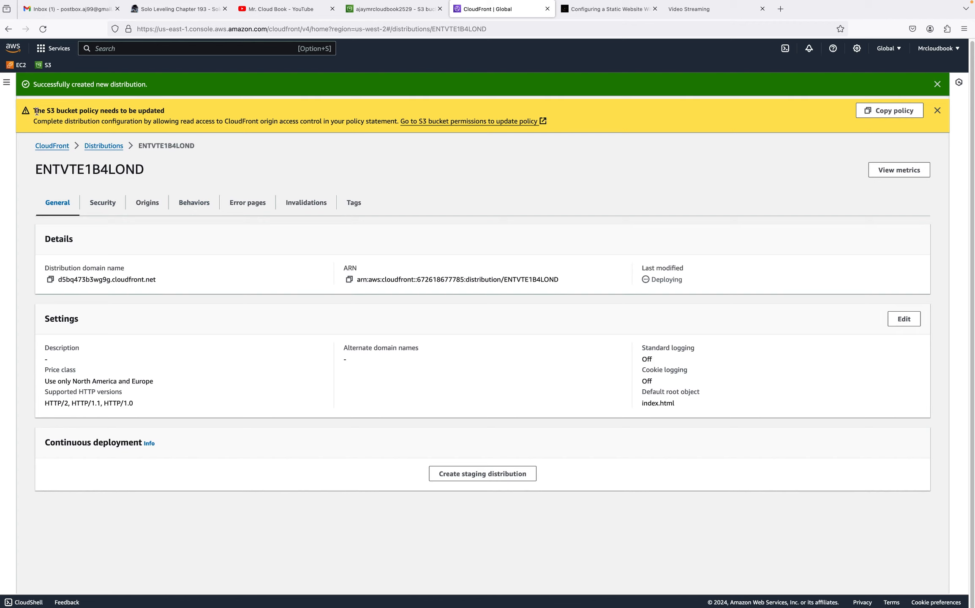
Copy the suggested S3 bucket policy statement and return to the S3 bucket tab
drag(33, 111, 162, 110)
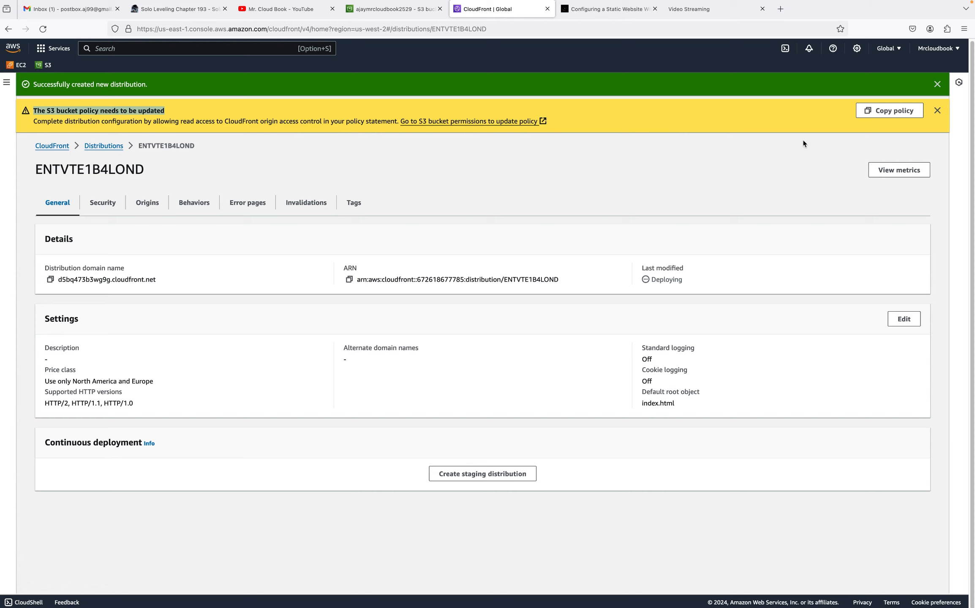
click(888, 112)
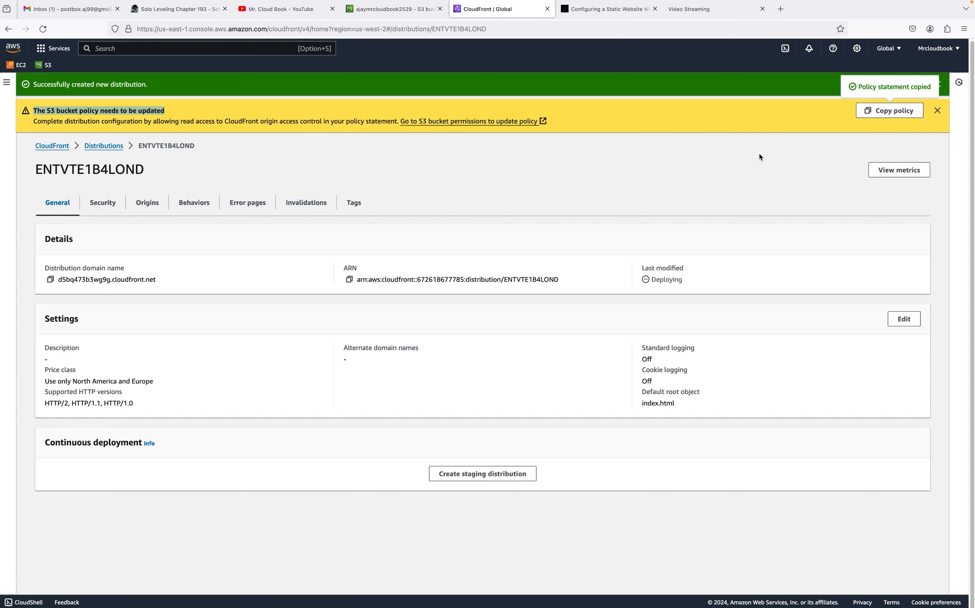
click(374, 16)
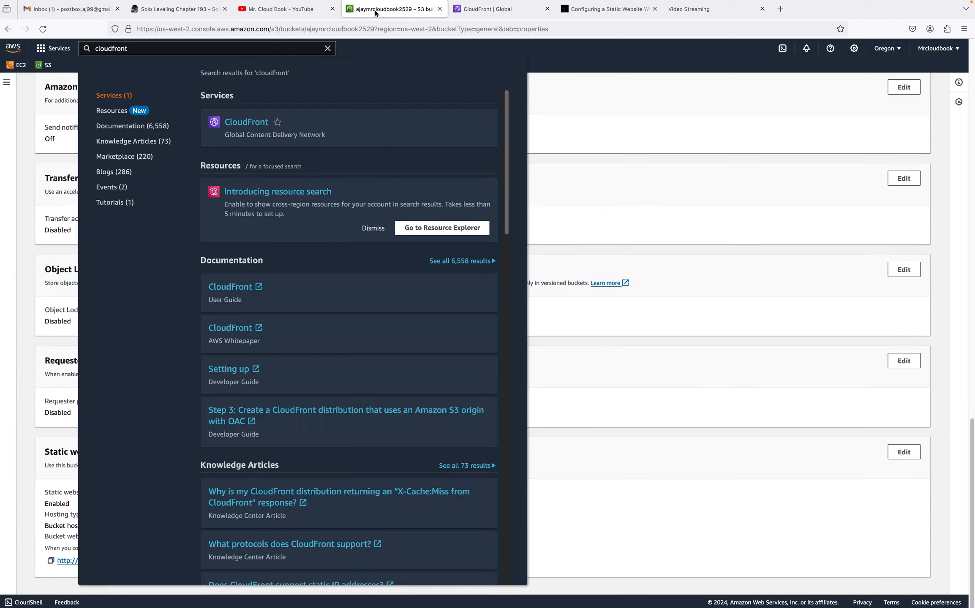
Open the bucket's permissions, start editing the bucket policy and clear its existing JSON
click(622, 119)
scroll(137, 183, up, 20)
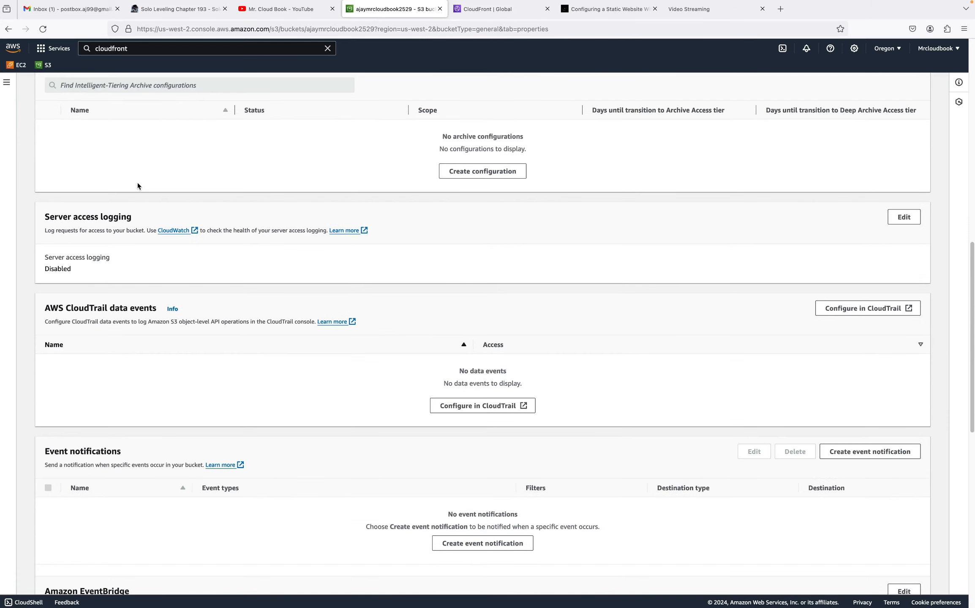
scroll(137, 182, up, 2)
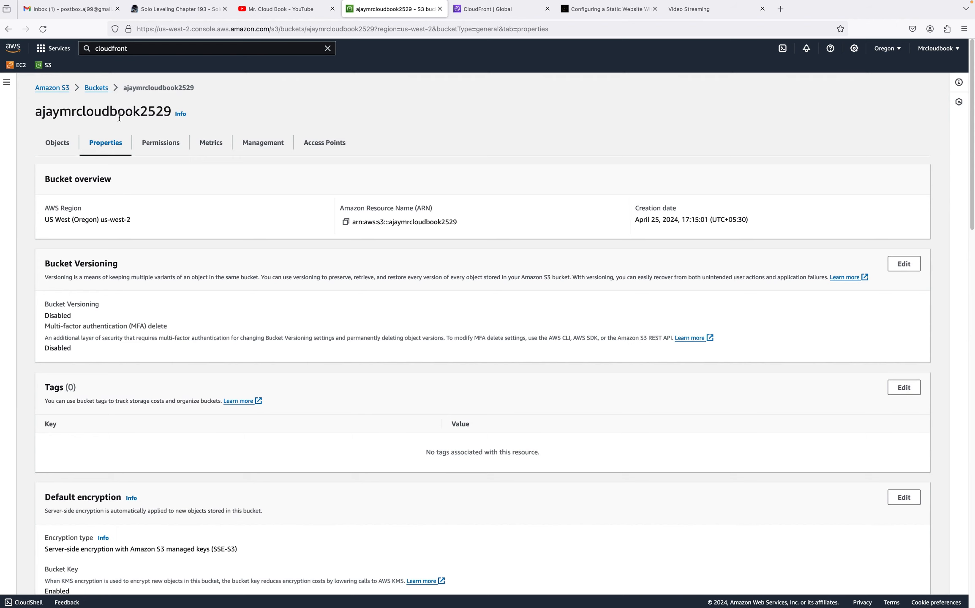
click(159, 143)
scroll(198, 375, down, 2)
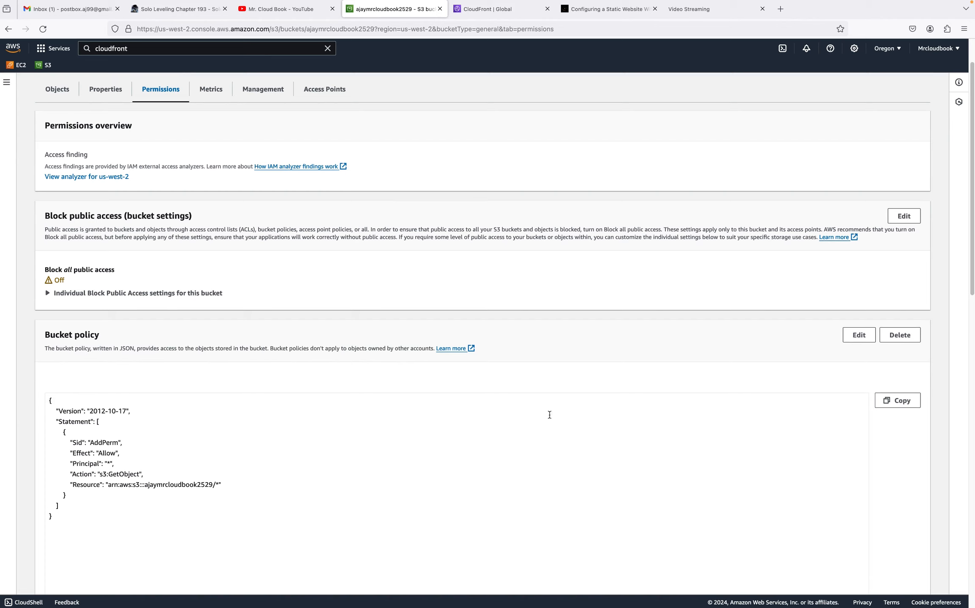
click(856, 340)
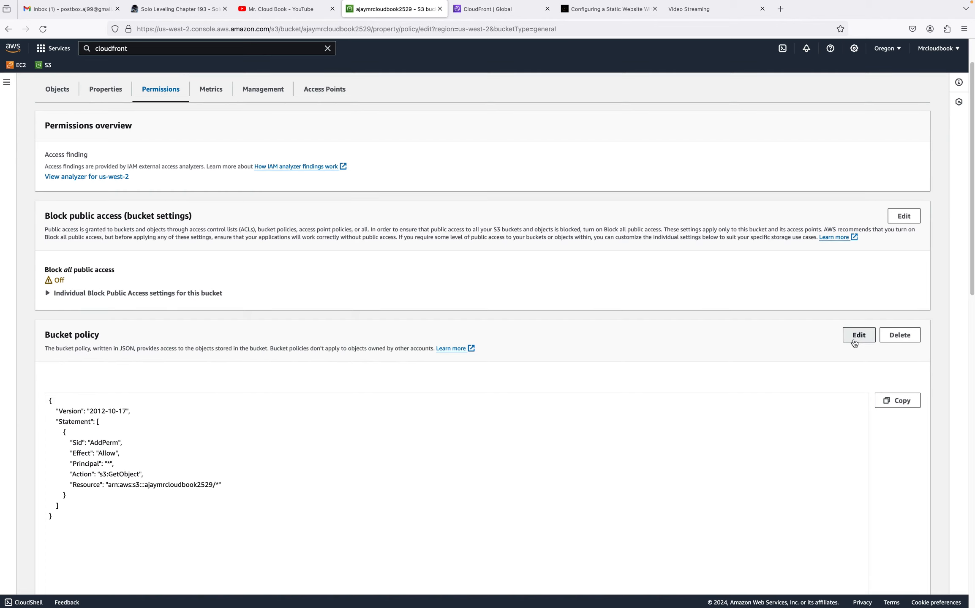
click(111, 381)
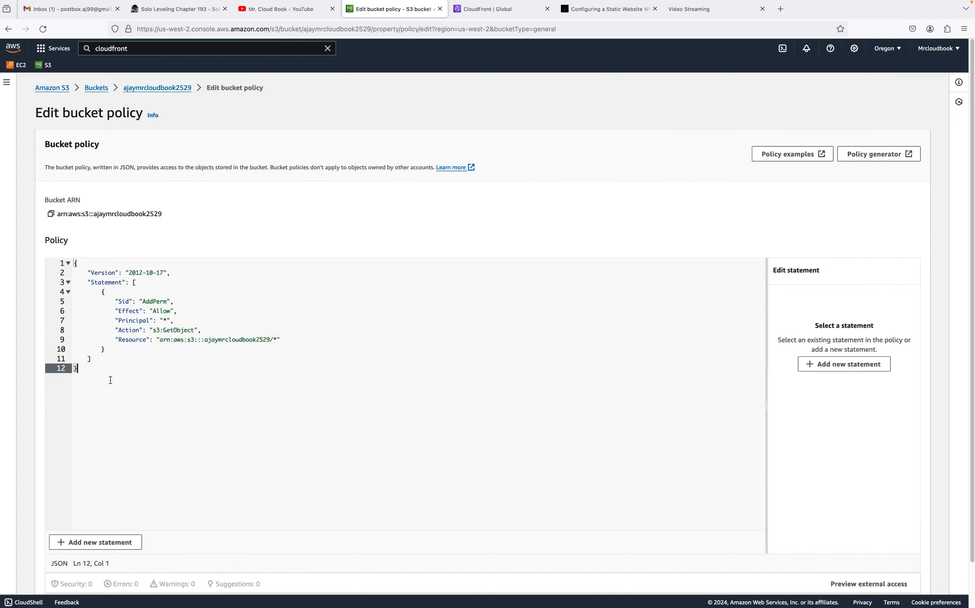
key(super+a)
key(BackSpace)
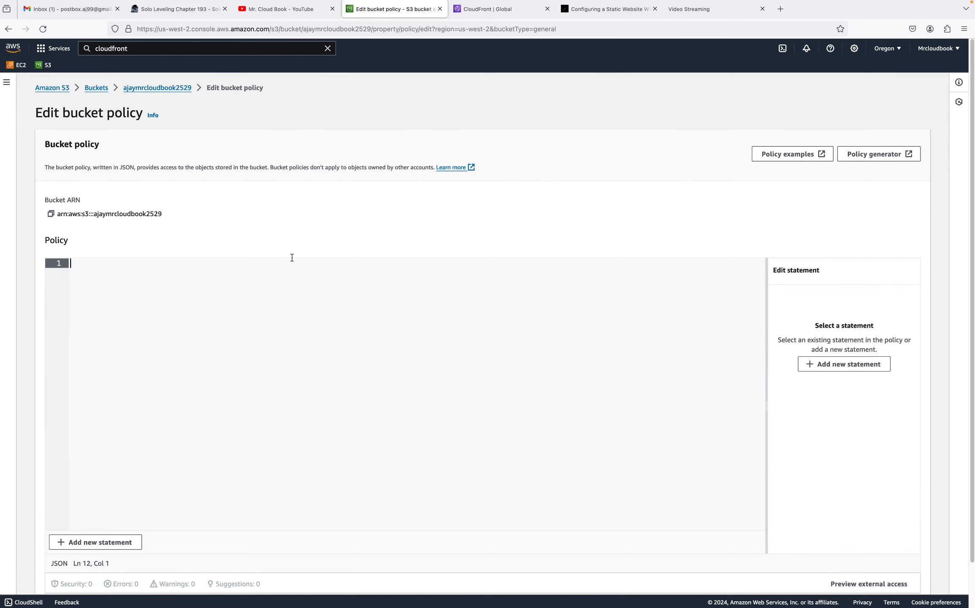
Paste the copied CloudFront bucket policy statement into the editor and save the changes
click(493, 13)
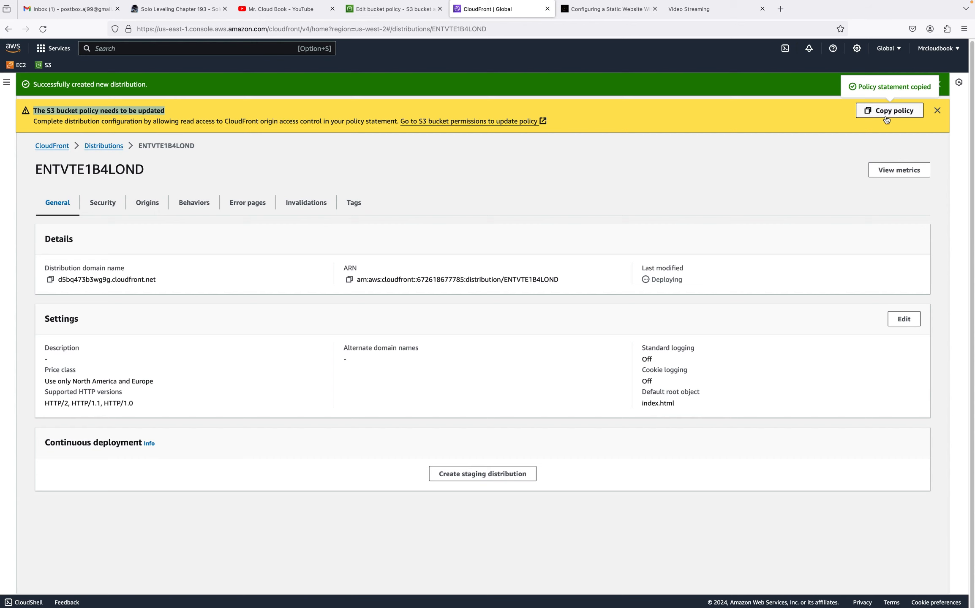
click(400, 11)
key(super+v)
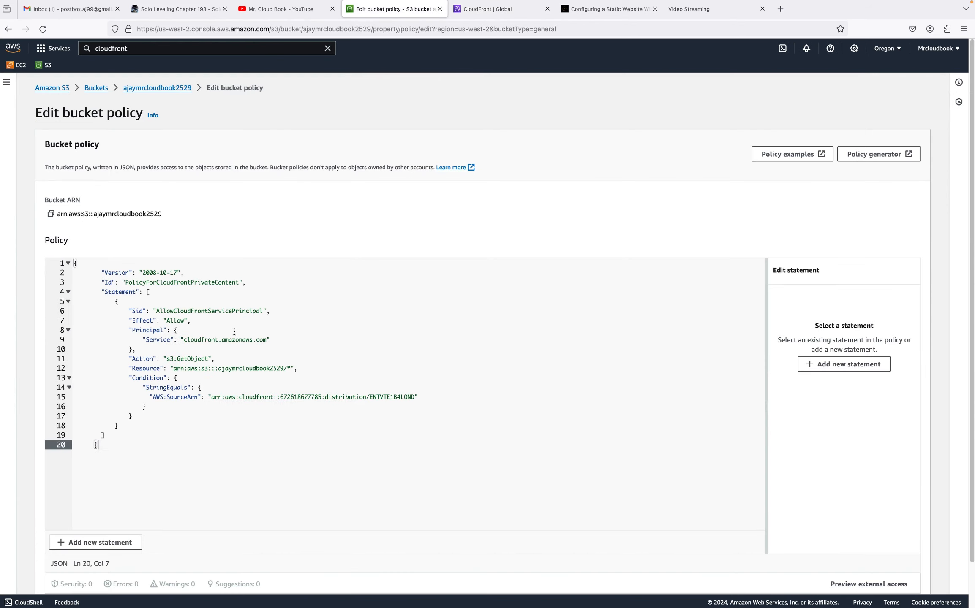
scroll(465, 460, down, 2)
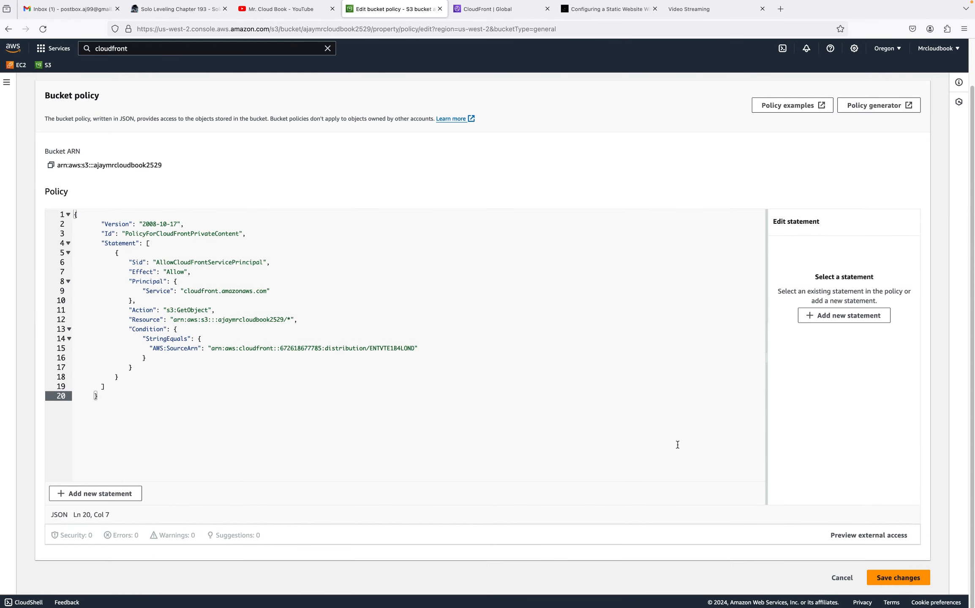
click(921, 580)
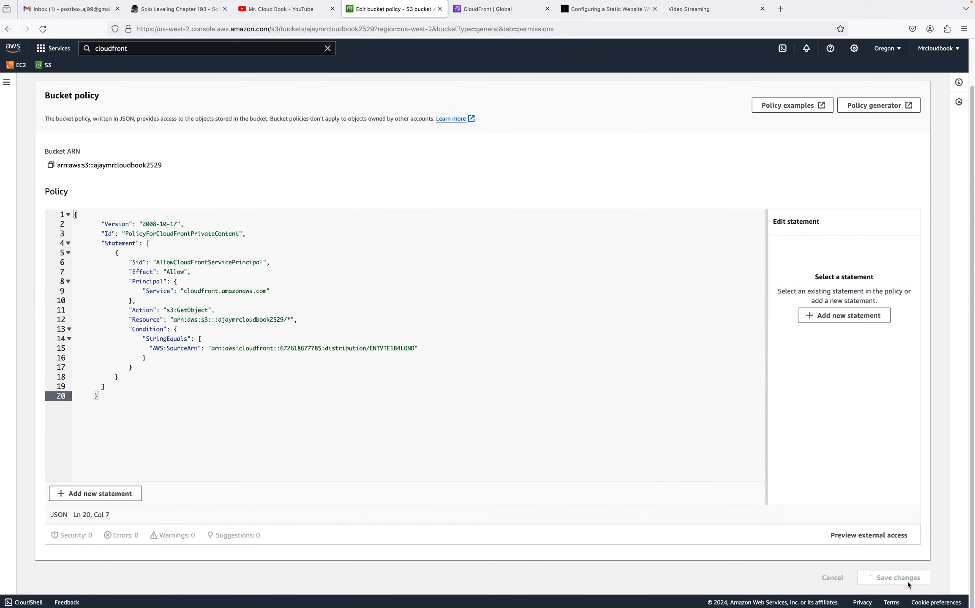
Turn on Block all public access for the bucket and confirm the setting by entering confirm
scroll(126, 449, down, 1)
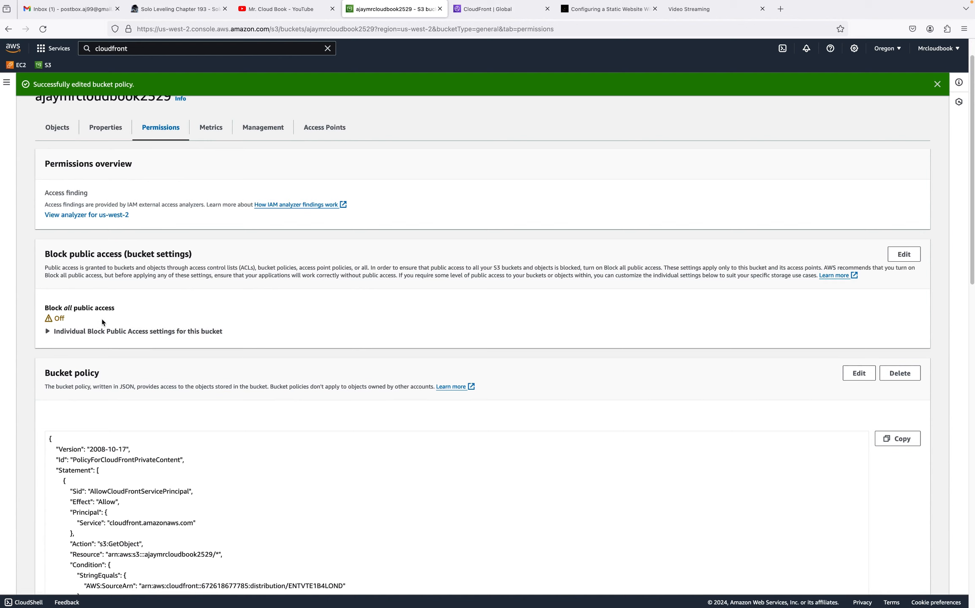
click(904, 255)
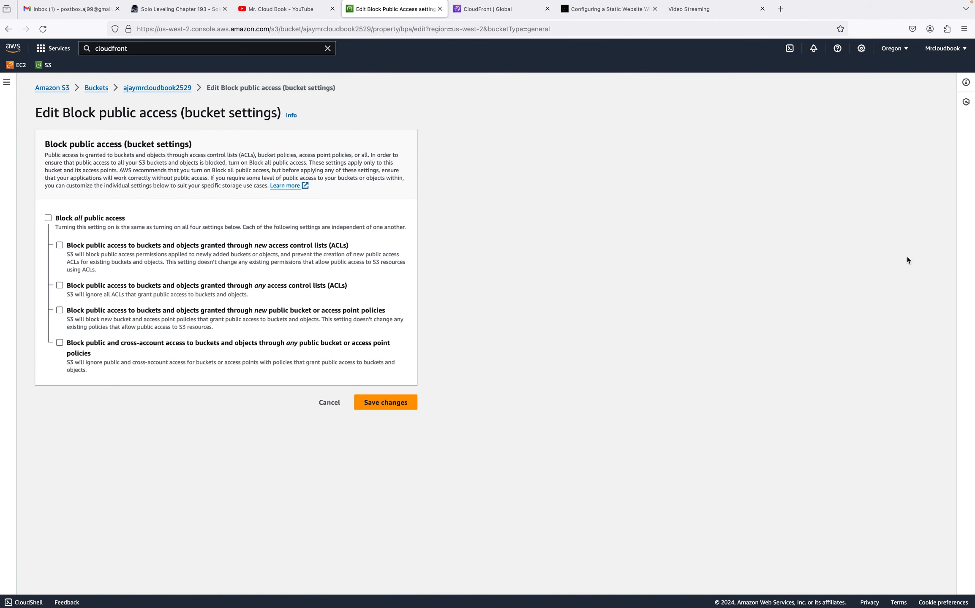
click(48, 218)
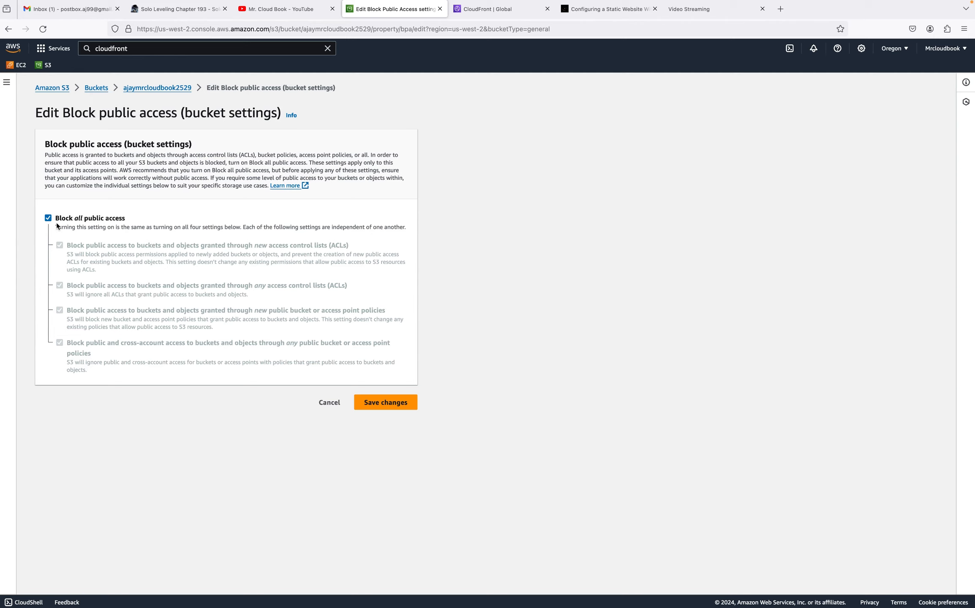
click(386, 399)
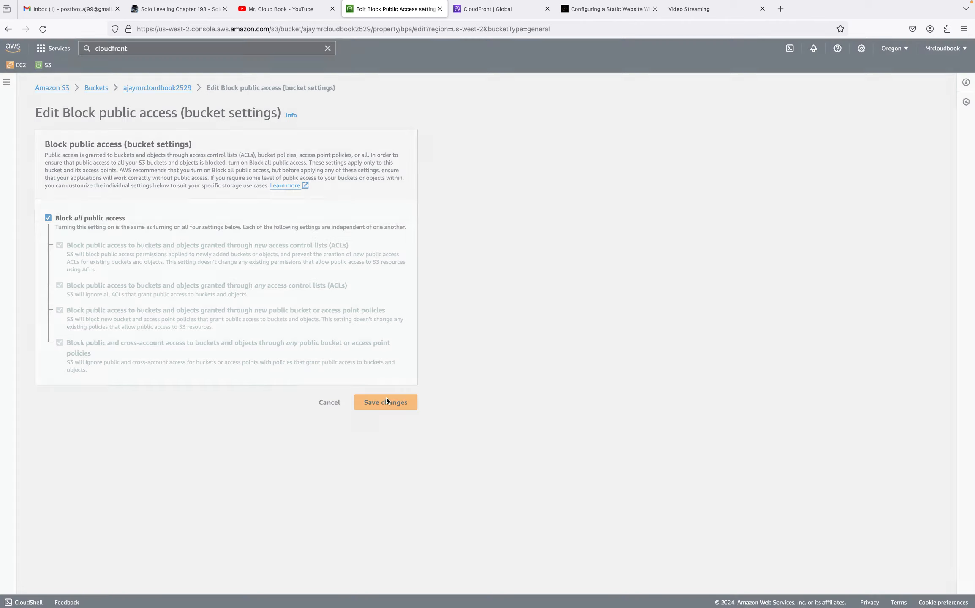
click(420, 354)
text(c)
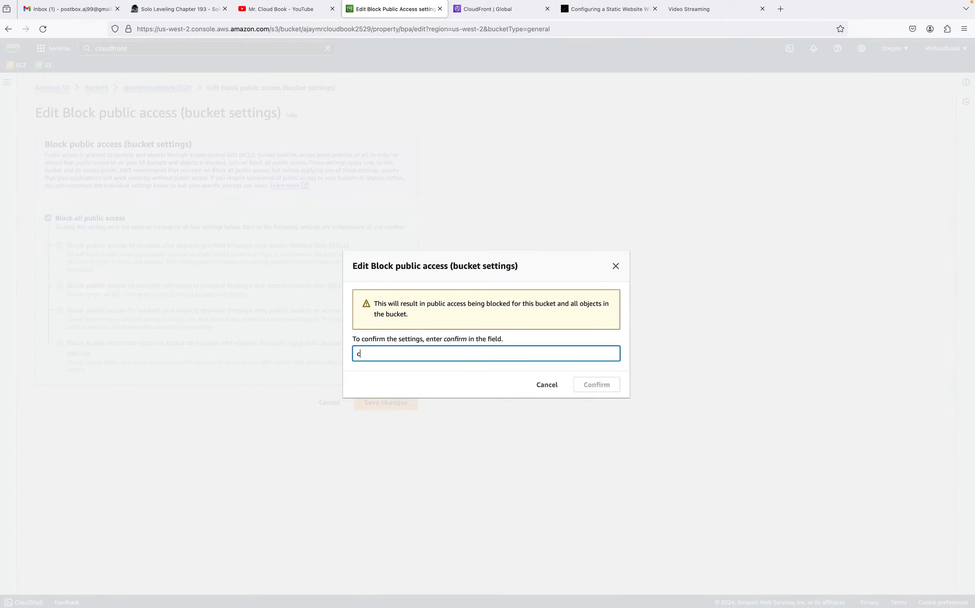
text(onfirm)
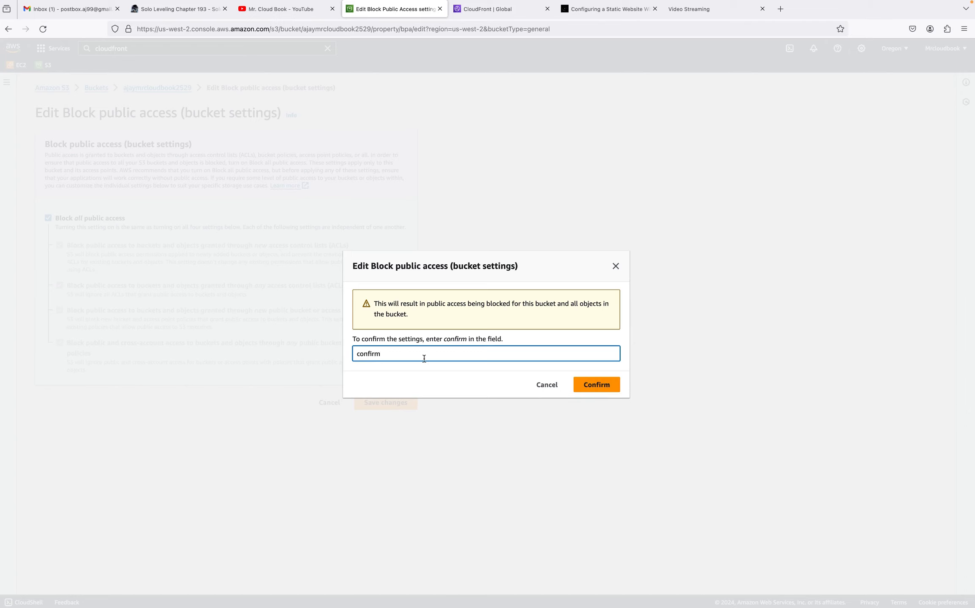
click(585, 382)
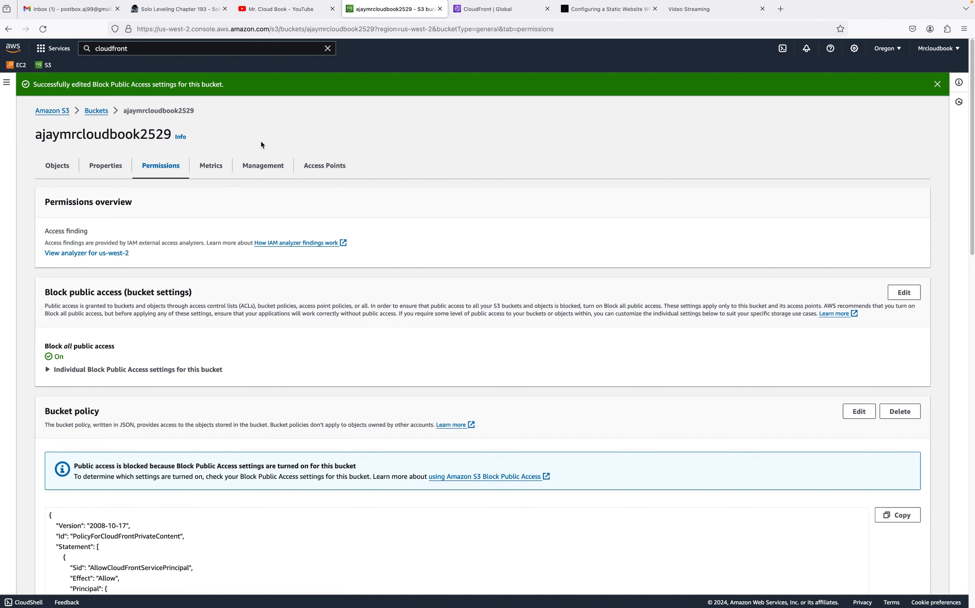
Reload the S3 website endpoint tab to check direct access to the bucket site
click(583, 13)
click(685, 10)
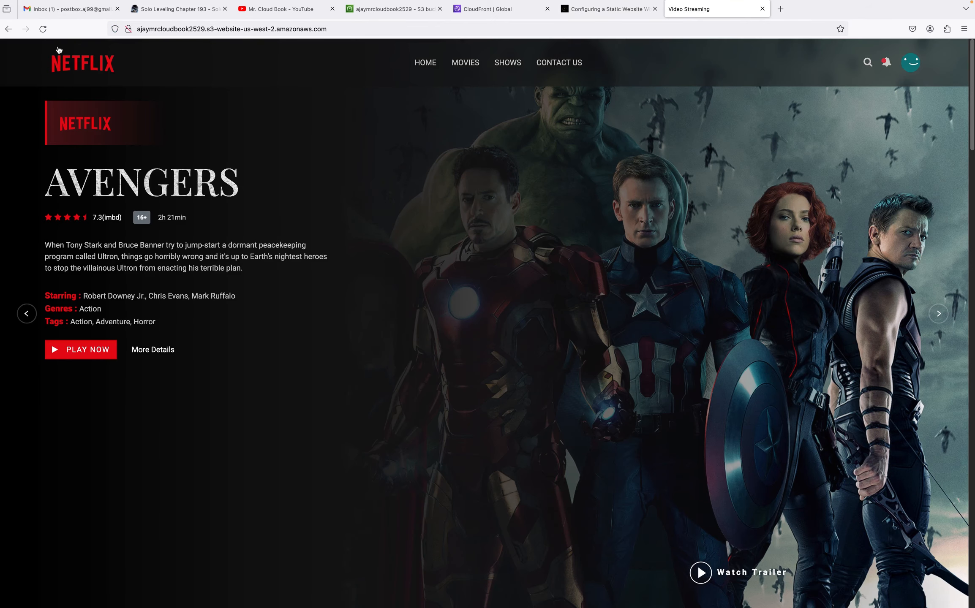
click(43, 30)
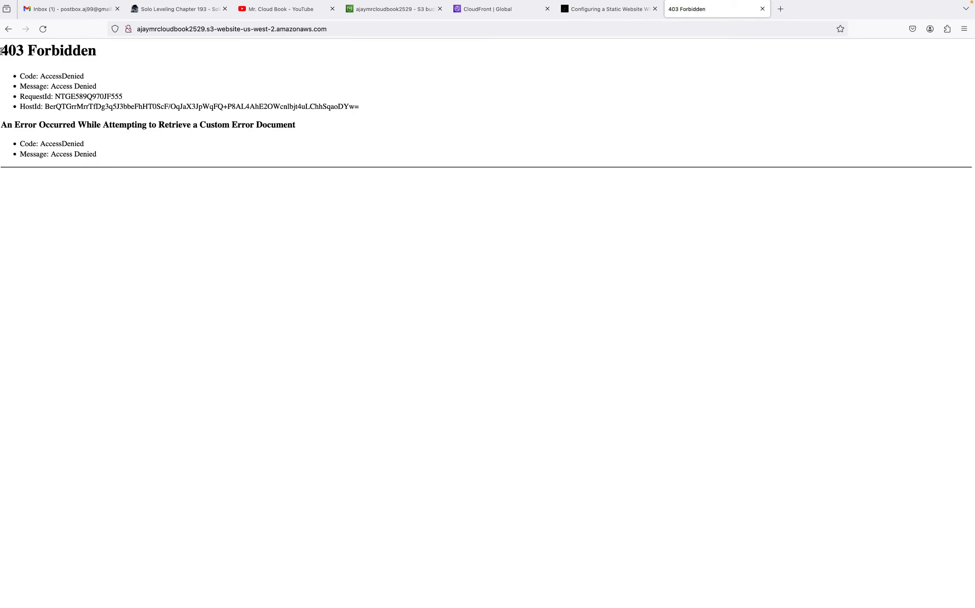
drag(2, 52, 95, 59)
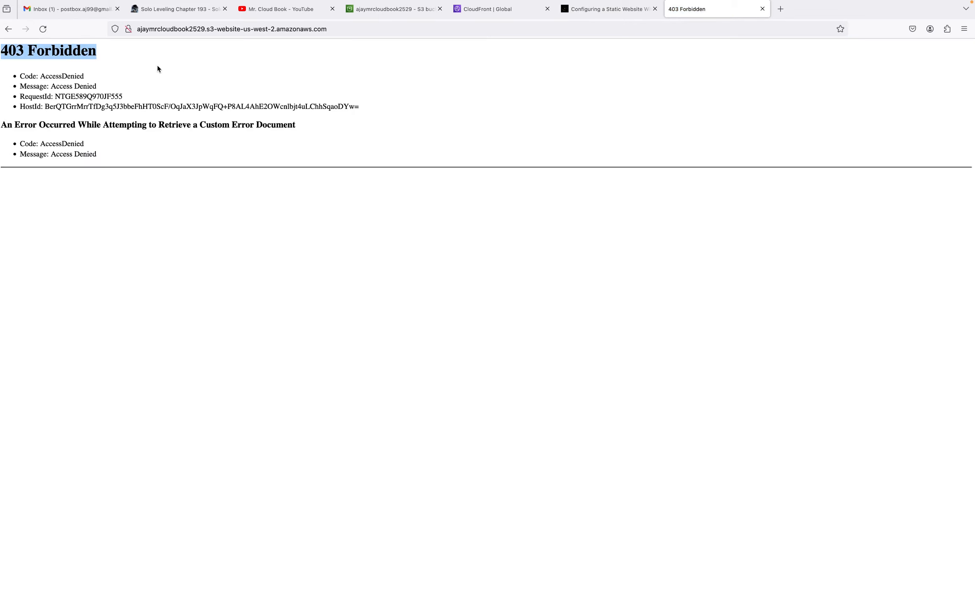
click(256, 94)
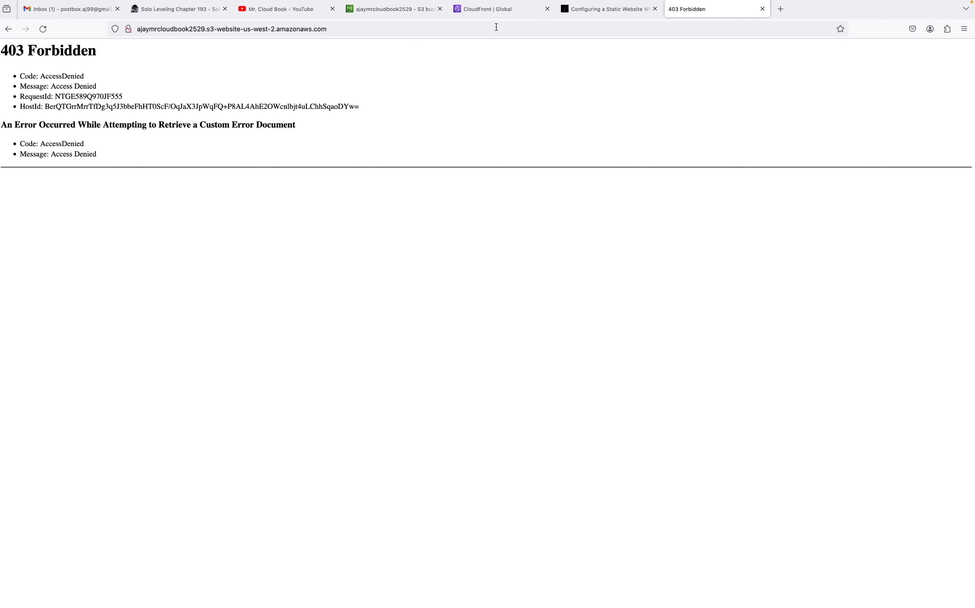
Return to the CloudFront distribution and check its status in the distributions list
click(484, 14)
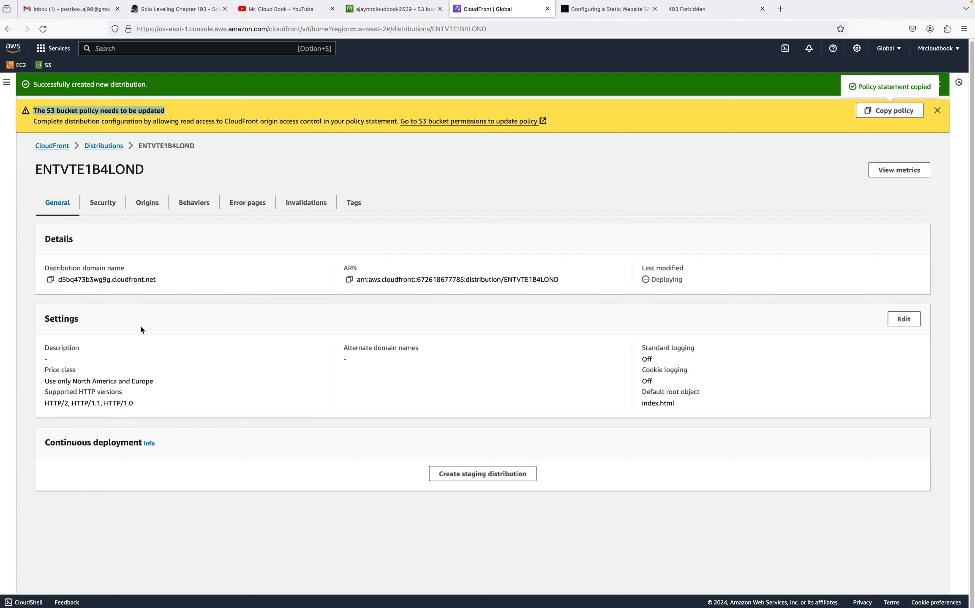
drag(42, 266, 127, 269)
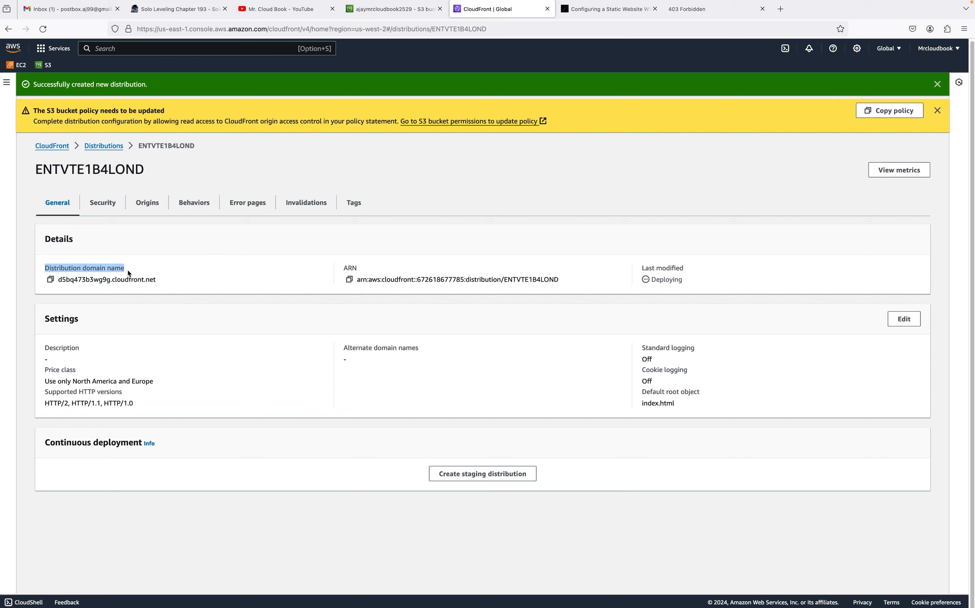
click(176, 267)
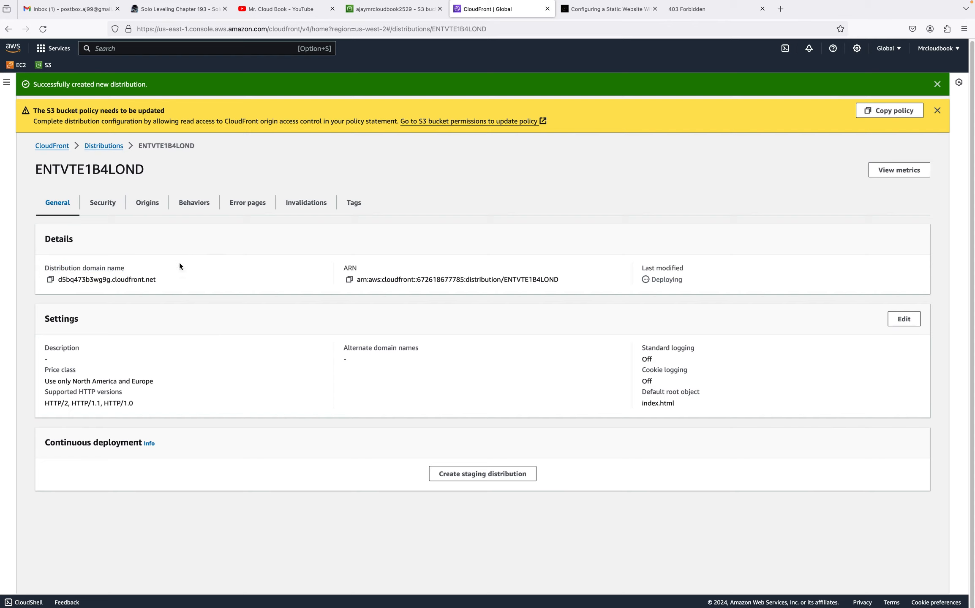
click(104, 147)
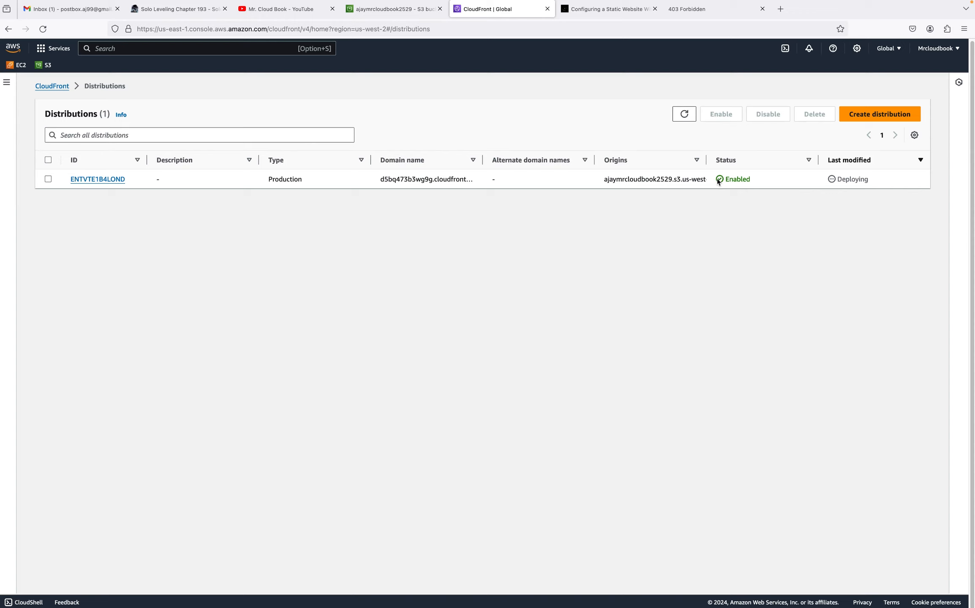
drag(723, 180, 751, 180)
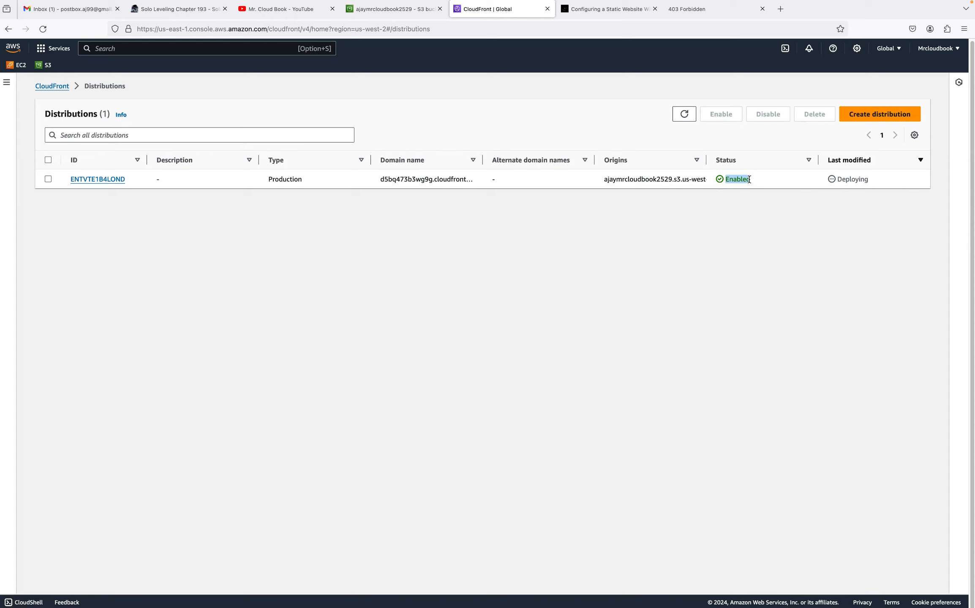
click(884, 186)
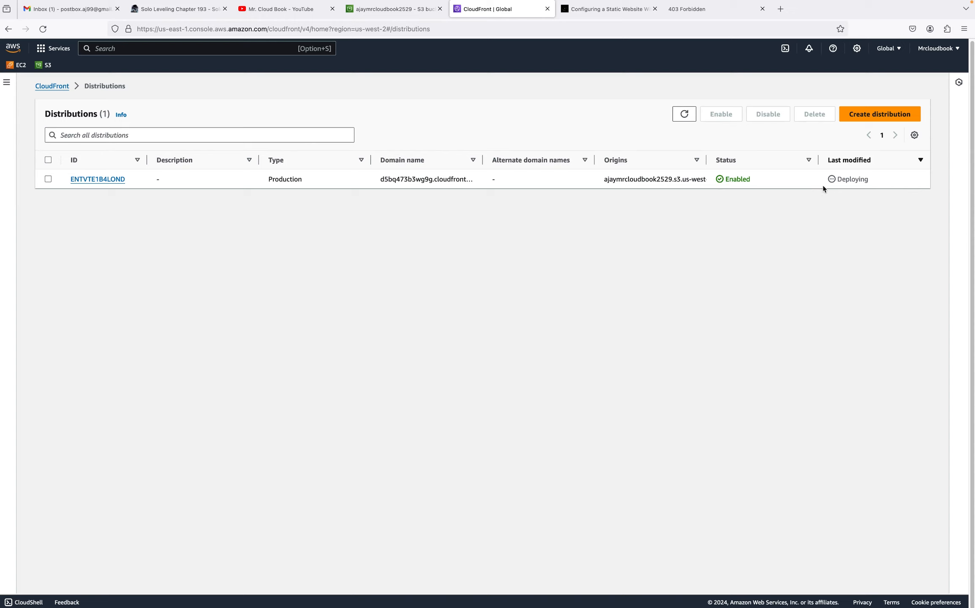
Open the distribution's details and copy its distribution domain name
click(75, 180)
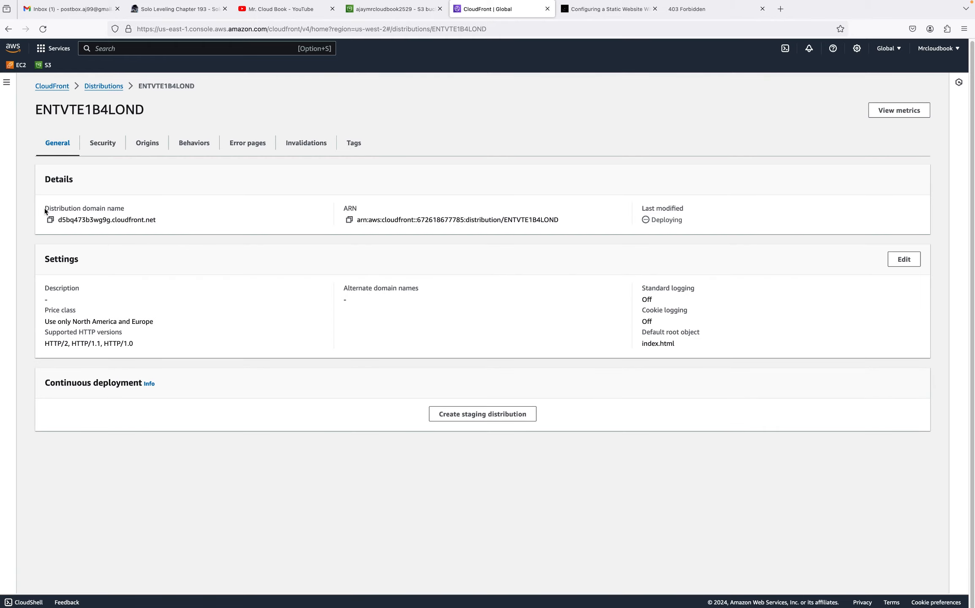
drag(44, 208, 135, 211)
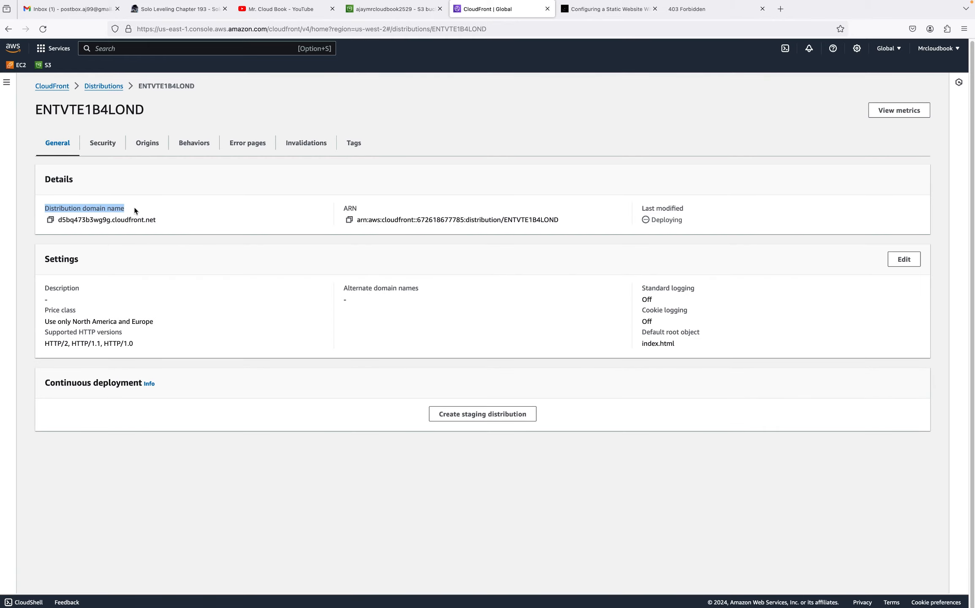
click(50, 223)
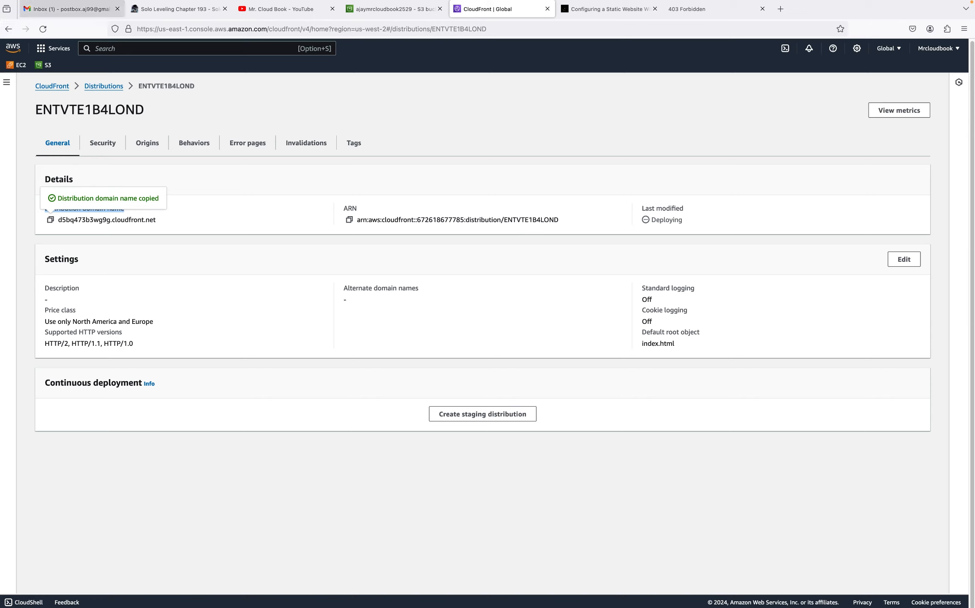
Open the copied CloudFront domain name in a new browser tab
click(781, 9)
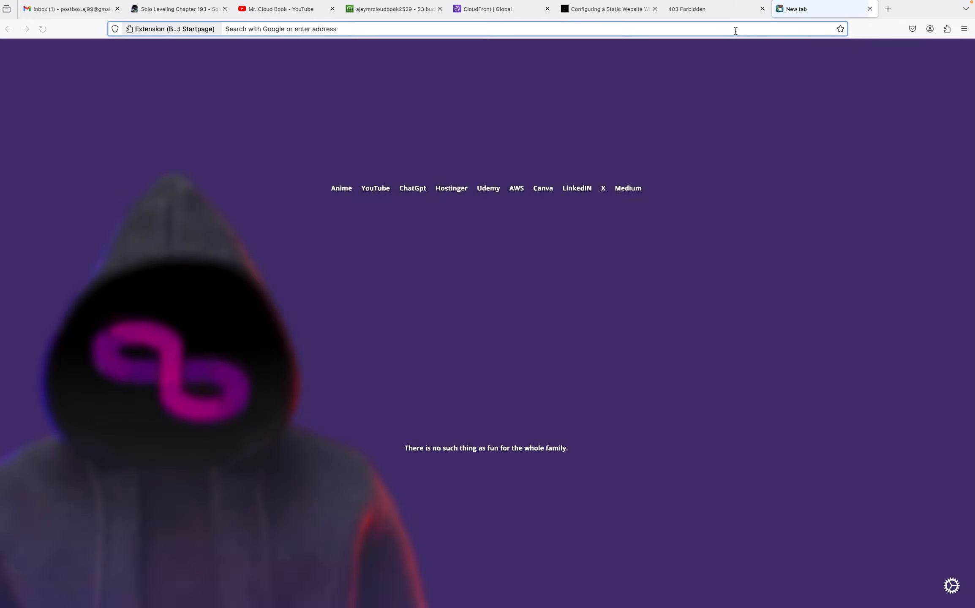
click(736, 31)
key(super+v)
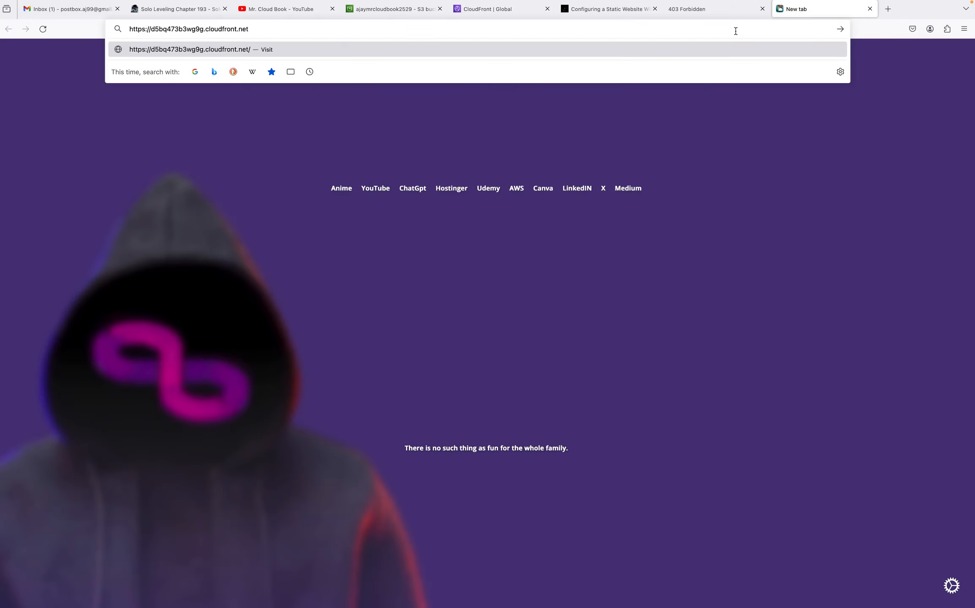
key(Return)
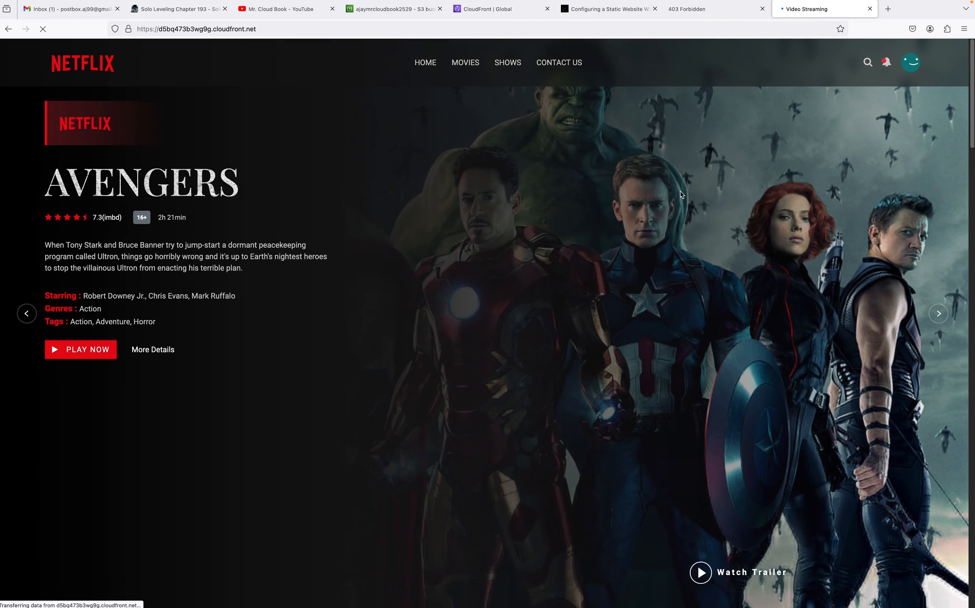
Compare the S3 website endpoint tab with the CloudFront-served site tab
click(701, 9)
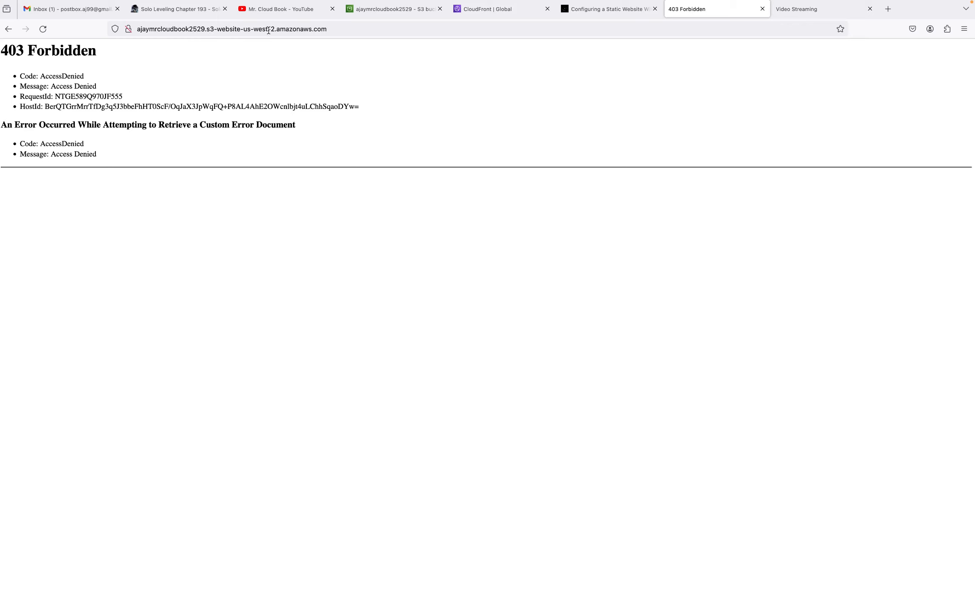
click(129, 28)
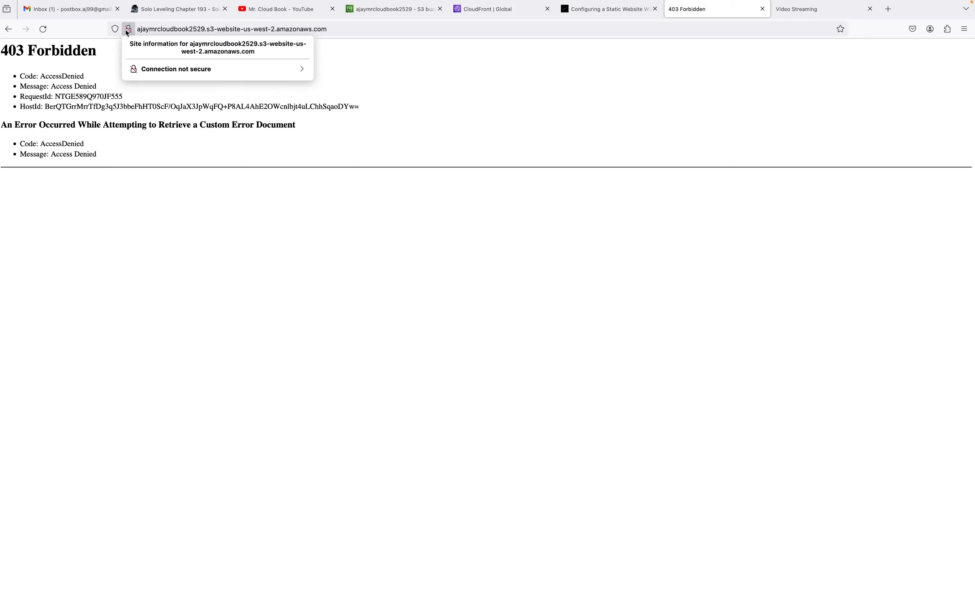
click(790, 10)
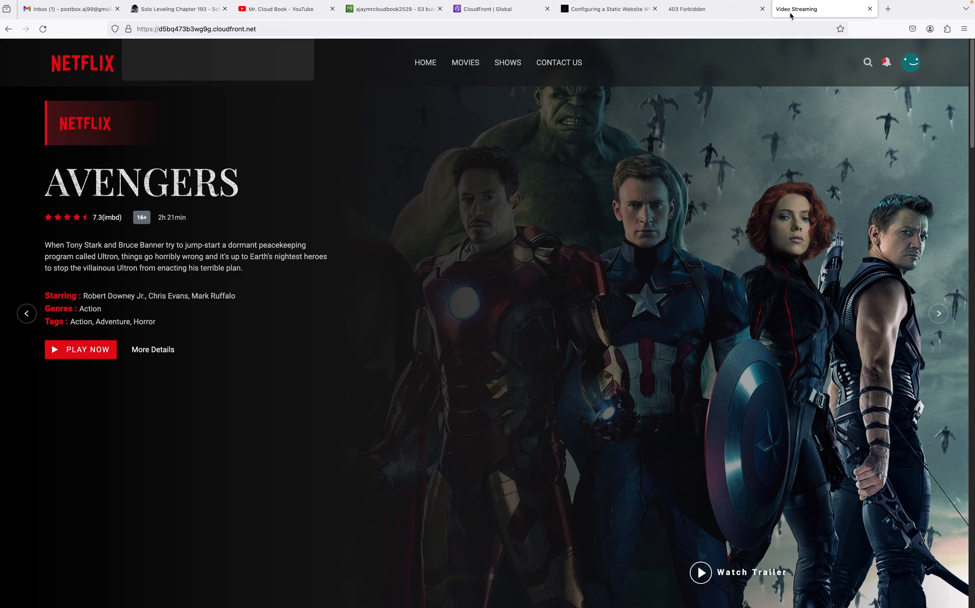
Inspect the CloudFront-served site's address and its connection security information
click(133, 32)
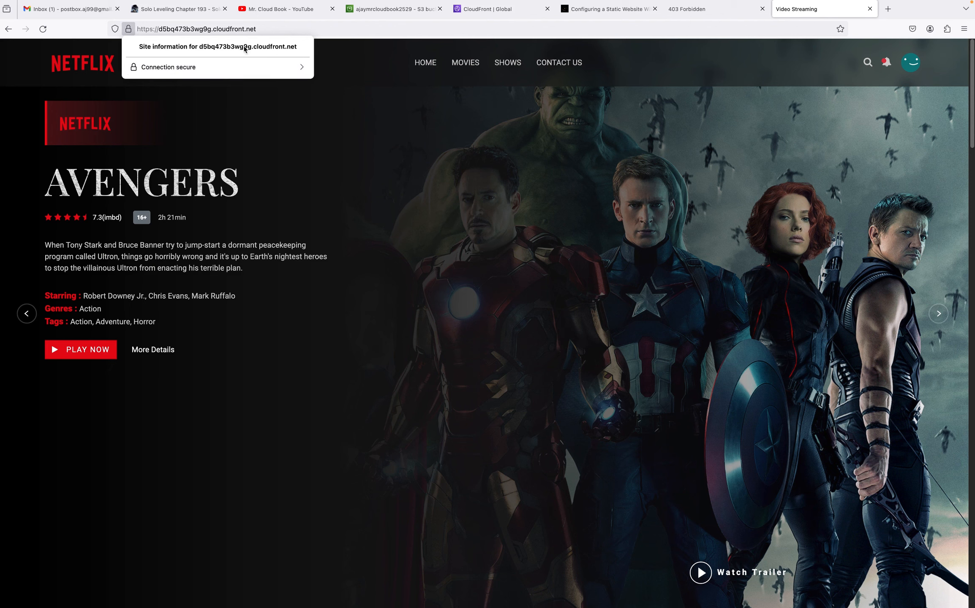
drag(256, 29, 214, 28)
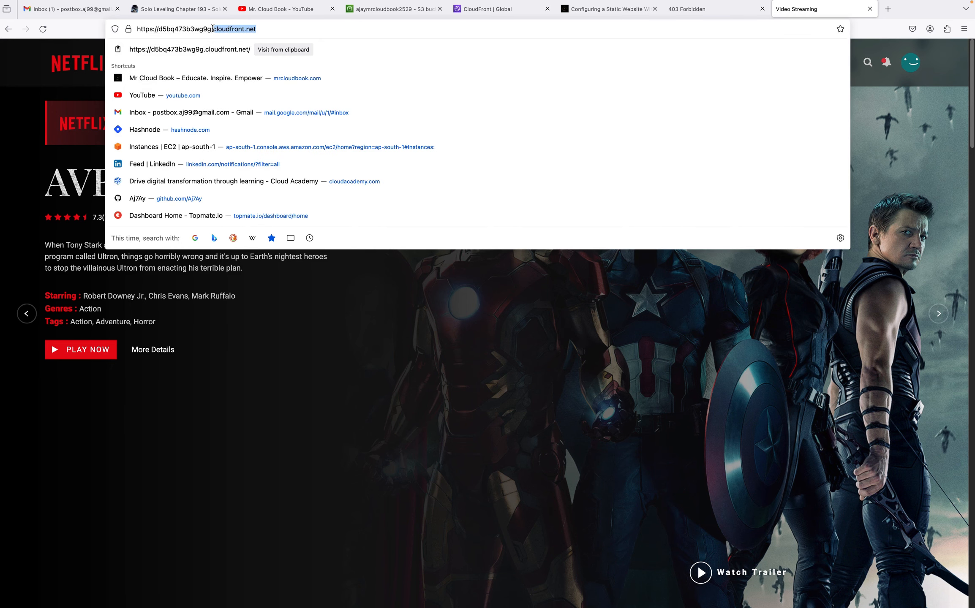
click(283, 32)
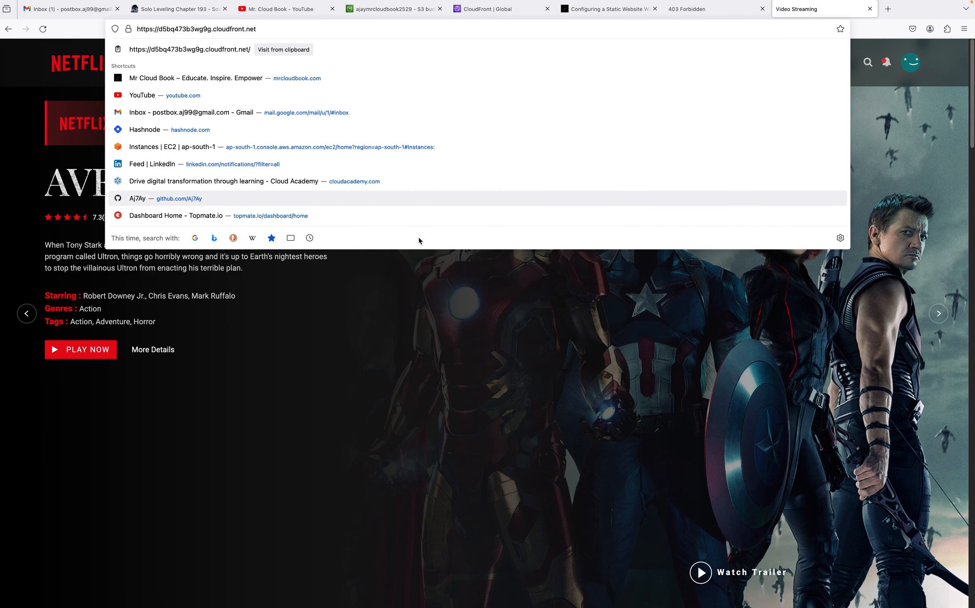
click(445, 289)
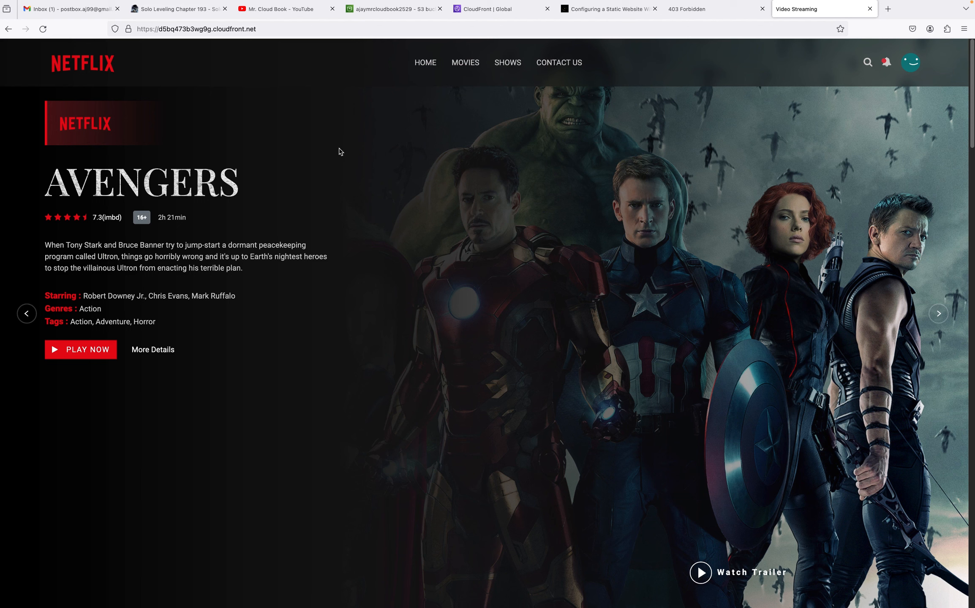
click(128, 29)
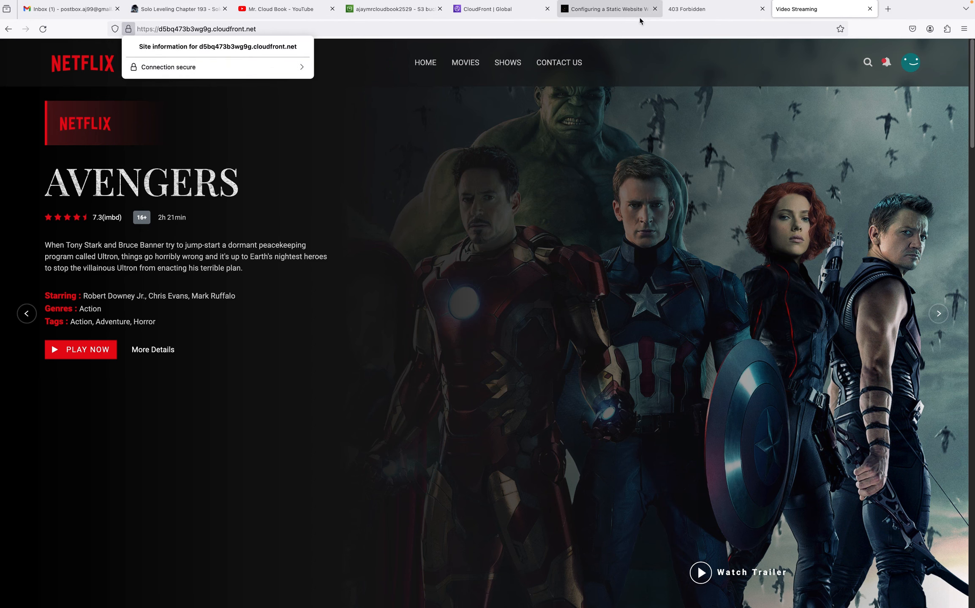
Check the S3 website endpoint tab's connection security information and return to the CloudFront distribution details
click(675, 12)
click(126, 31)
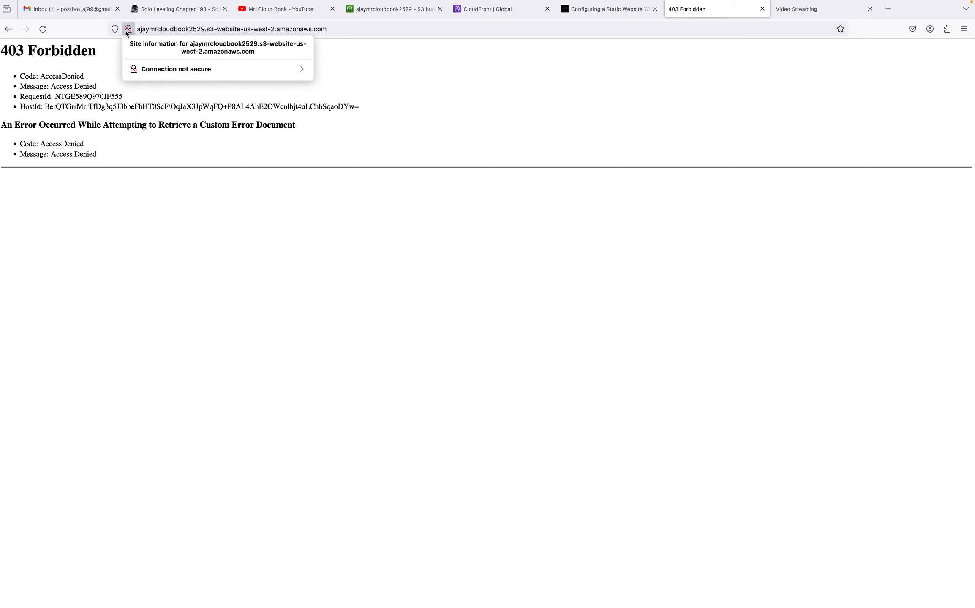
click(469, 12)
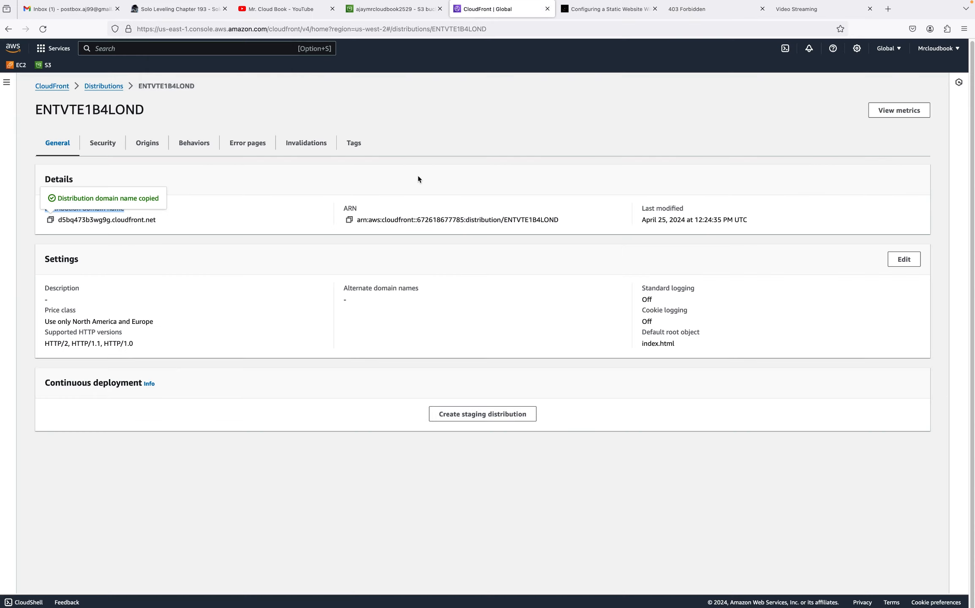